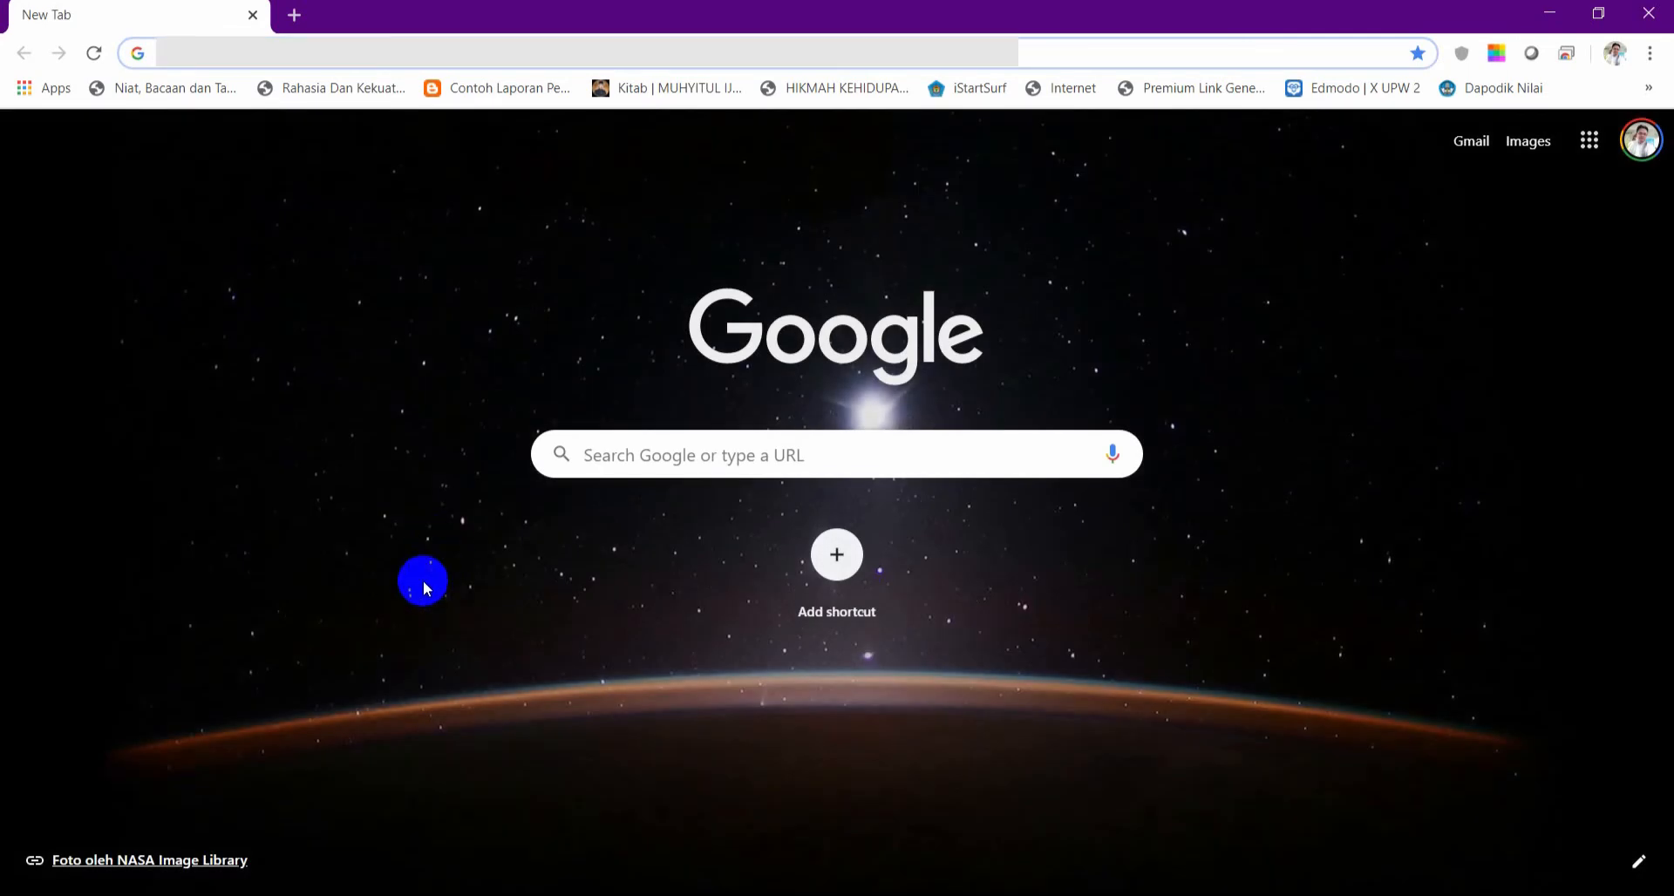
- Open Google Drive and create a folder in Drive Saya named "Absensi Kelas XII Perhotelan"
click(1575, 158)
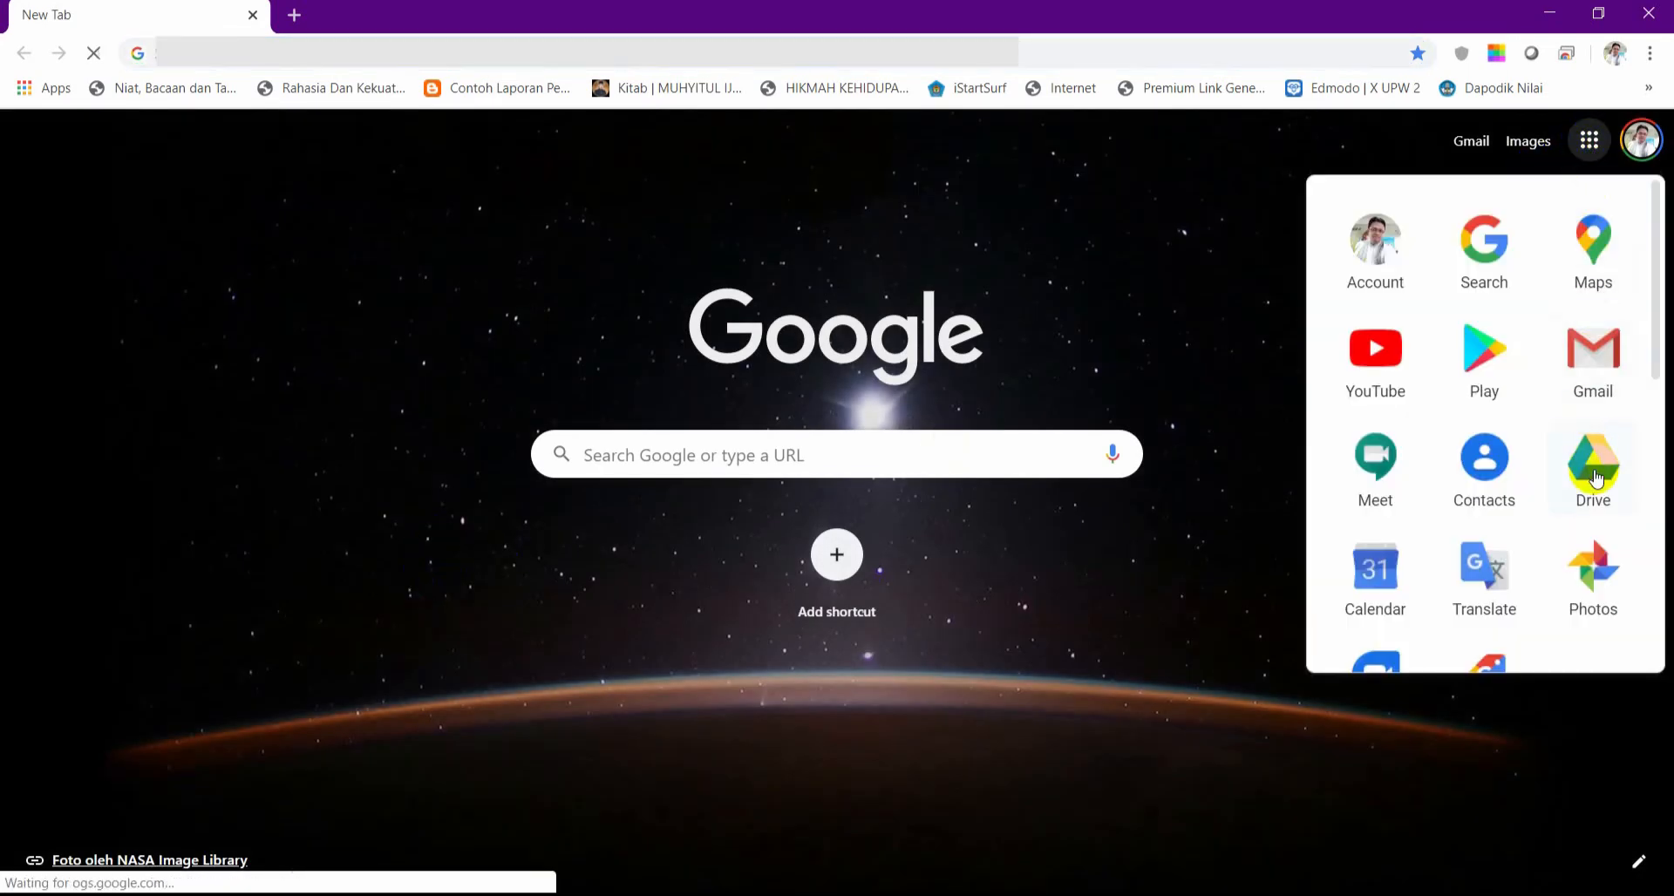
click(1594, 459)
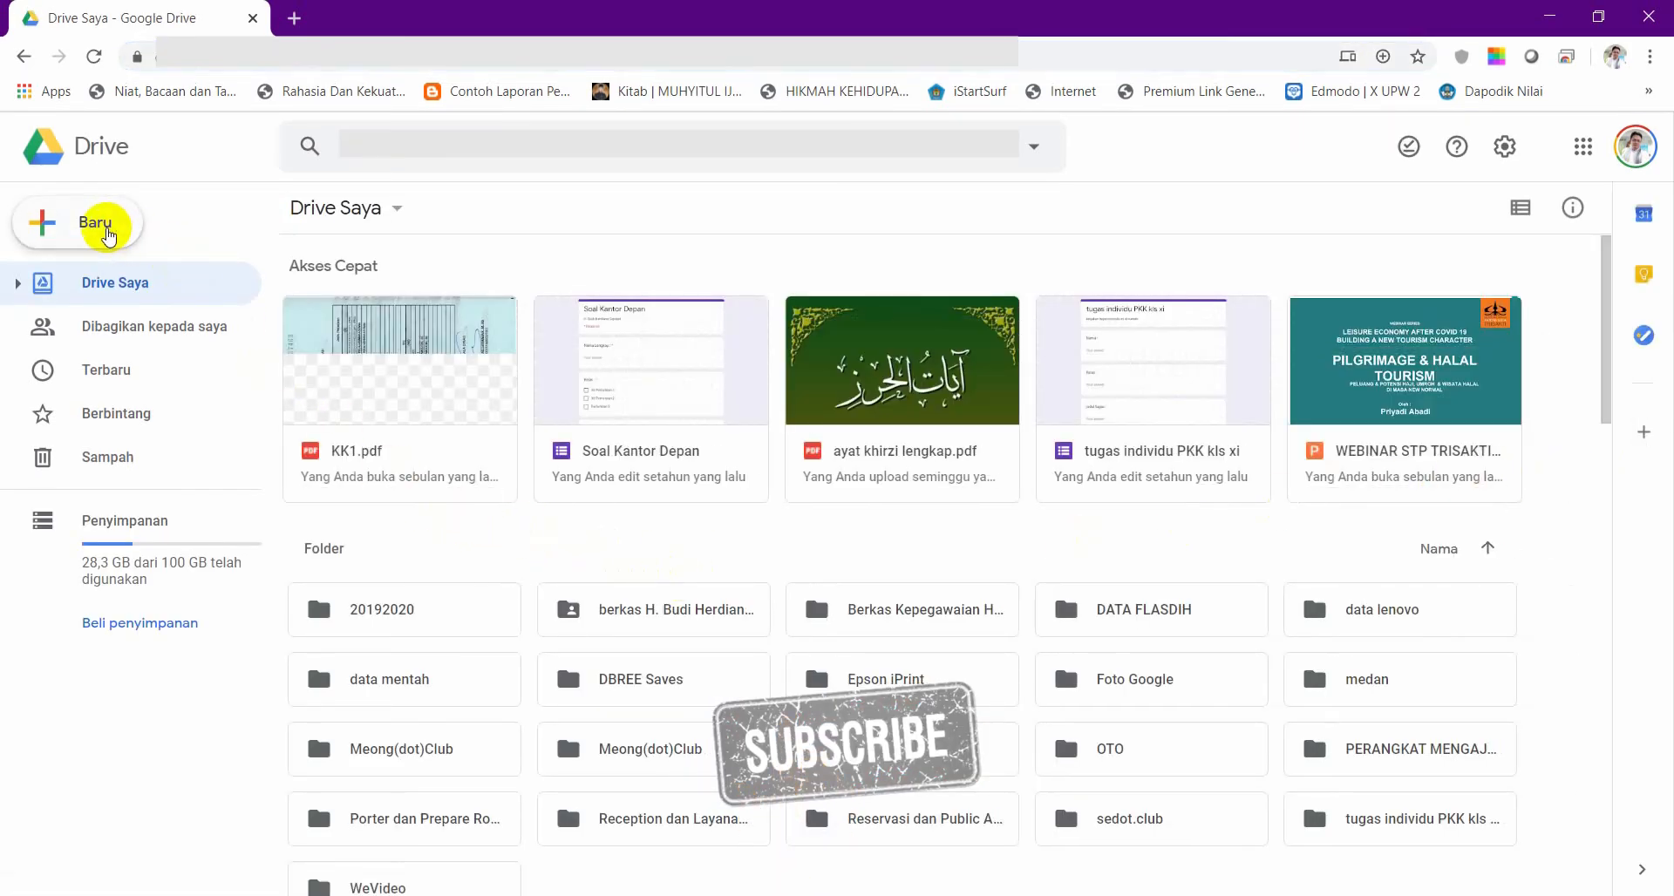
click(104, 228)
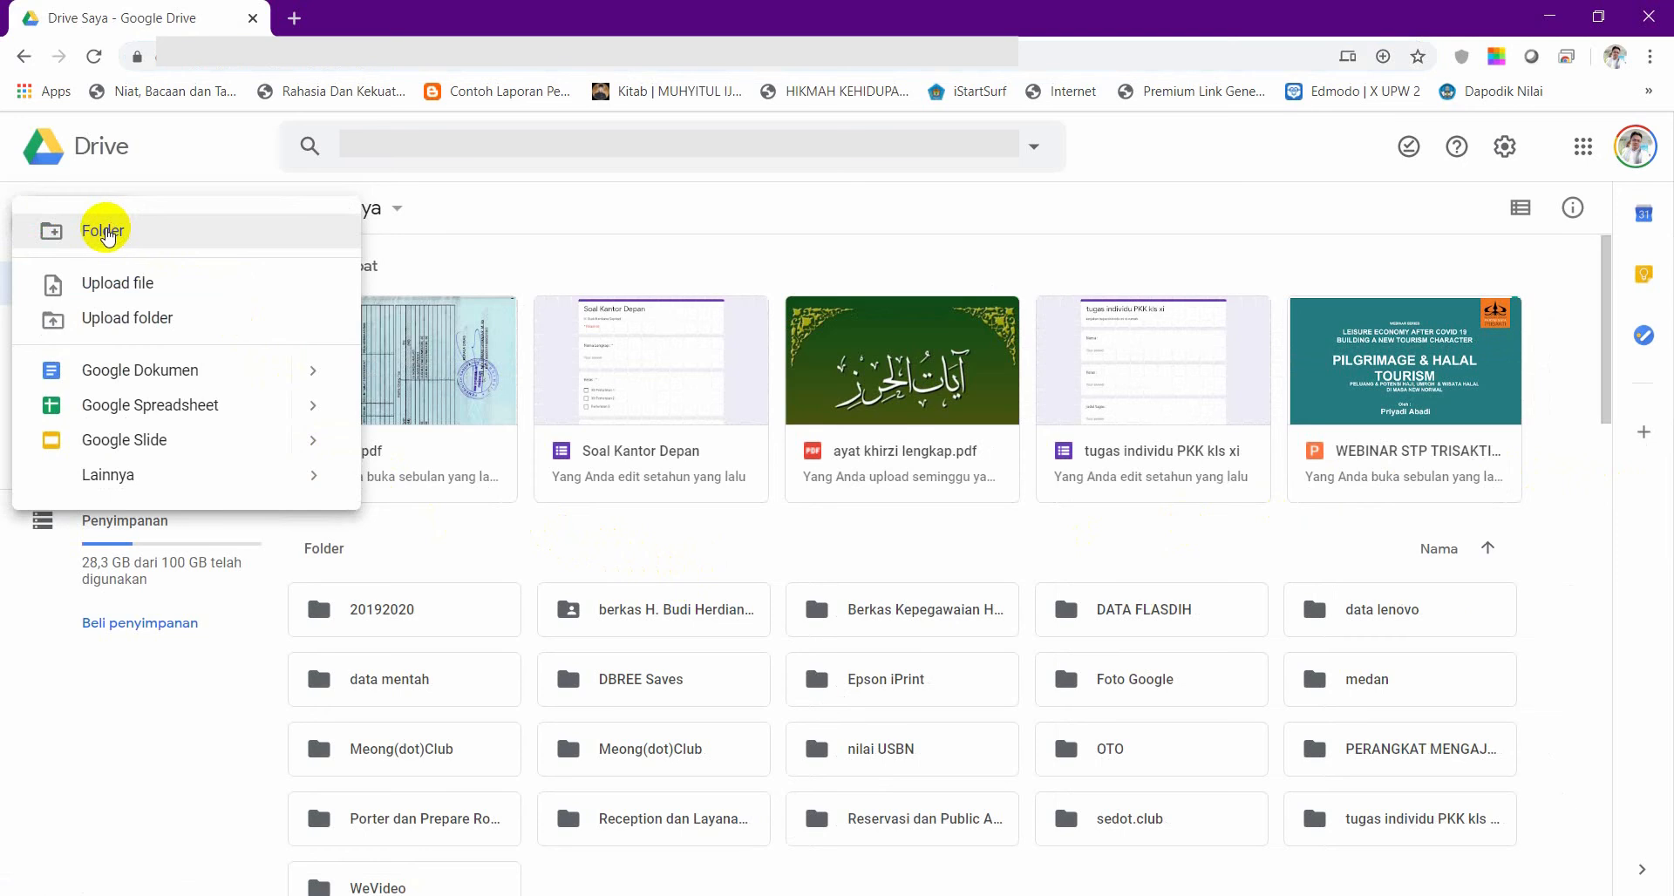
click(131, 231)
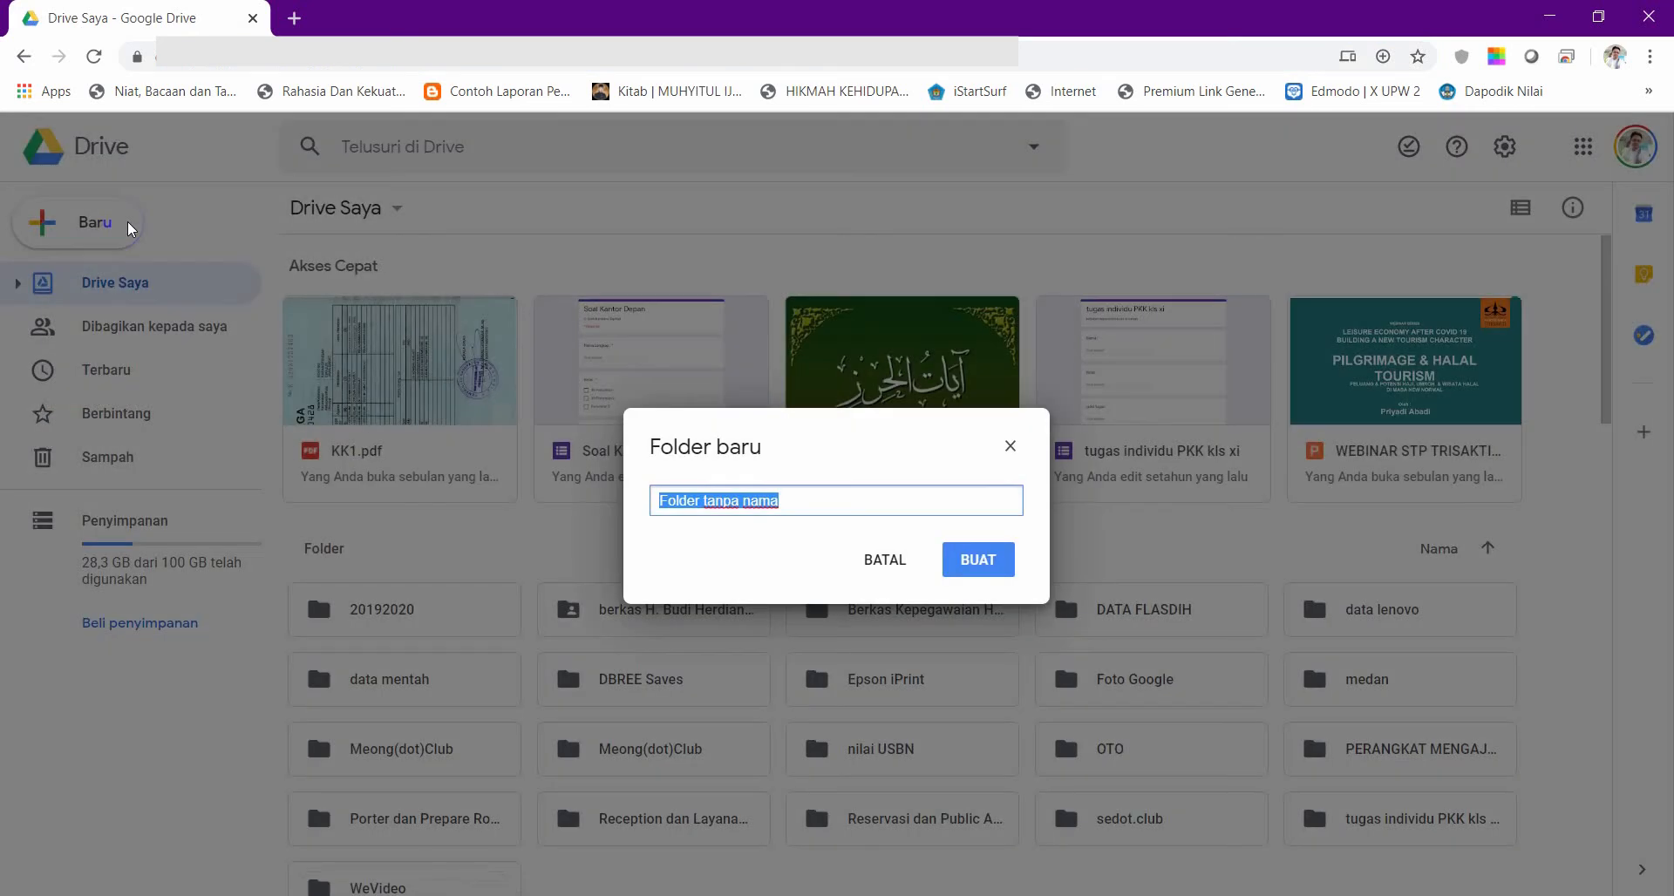
text(Re)
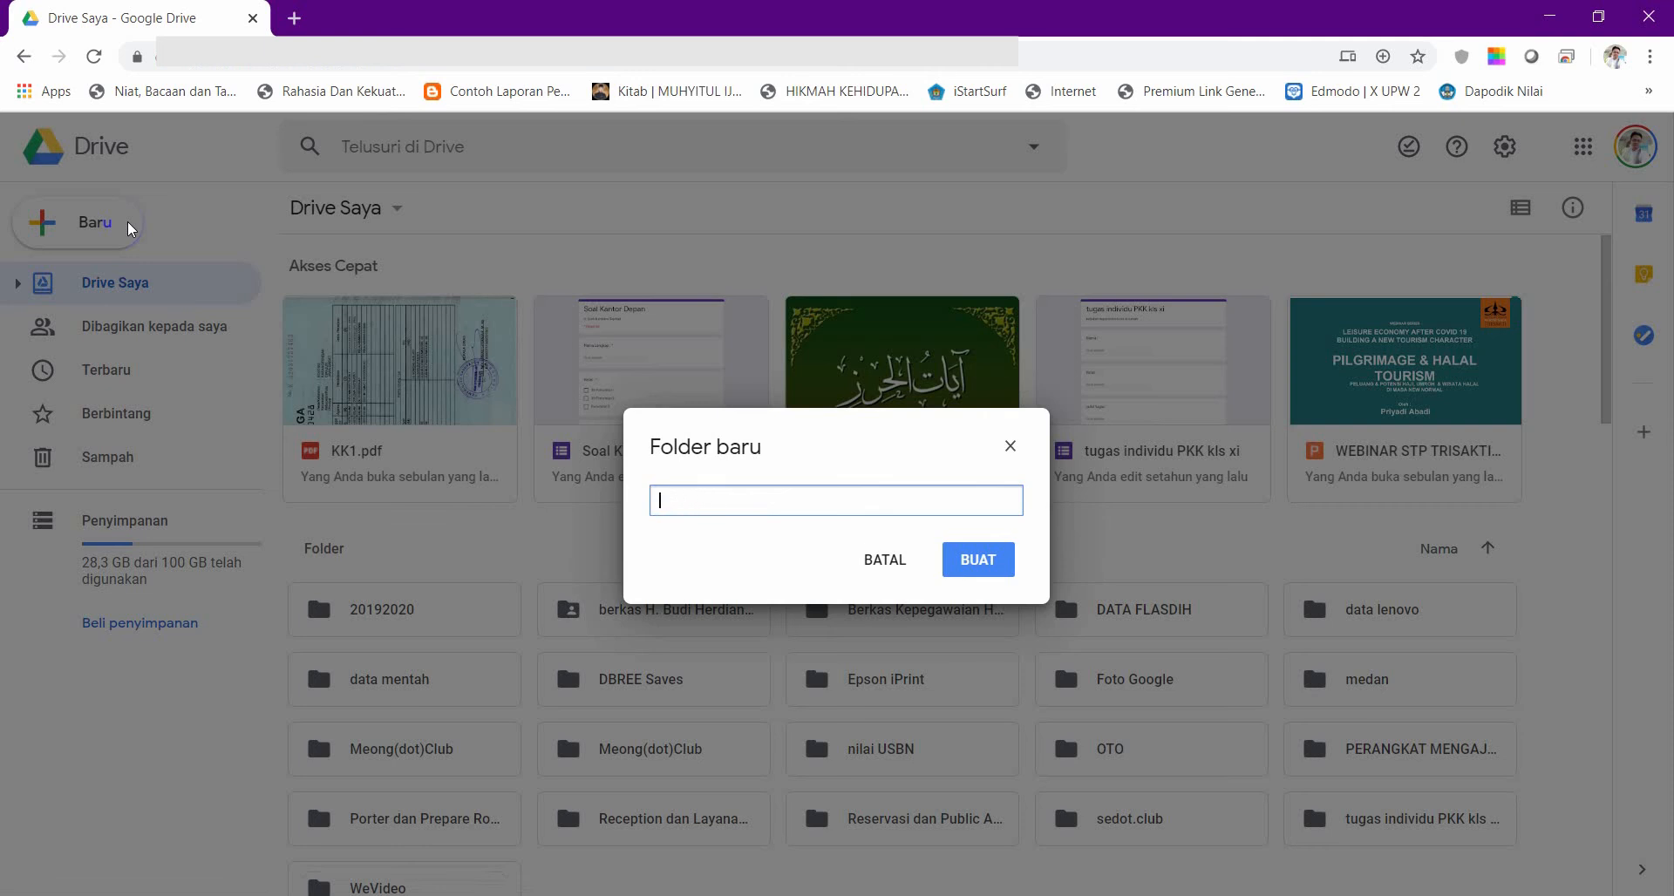
text(A)
text(Perhotelan)
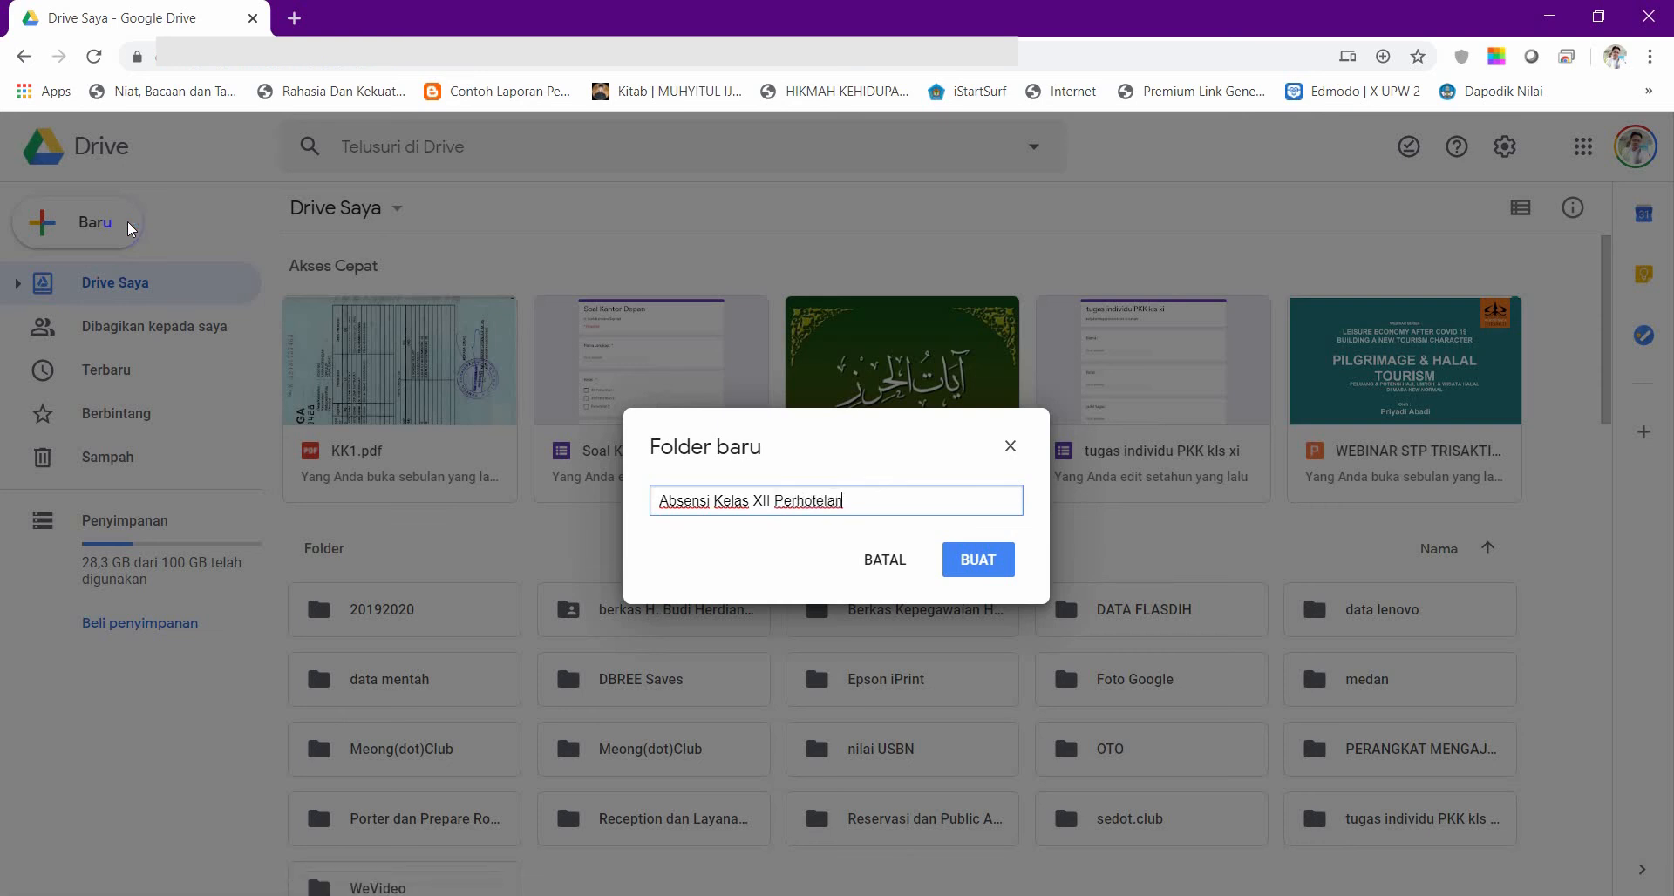
click(978, 559)
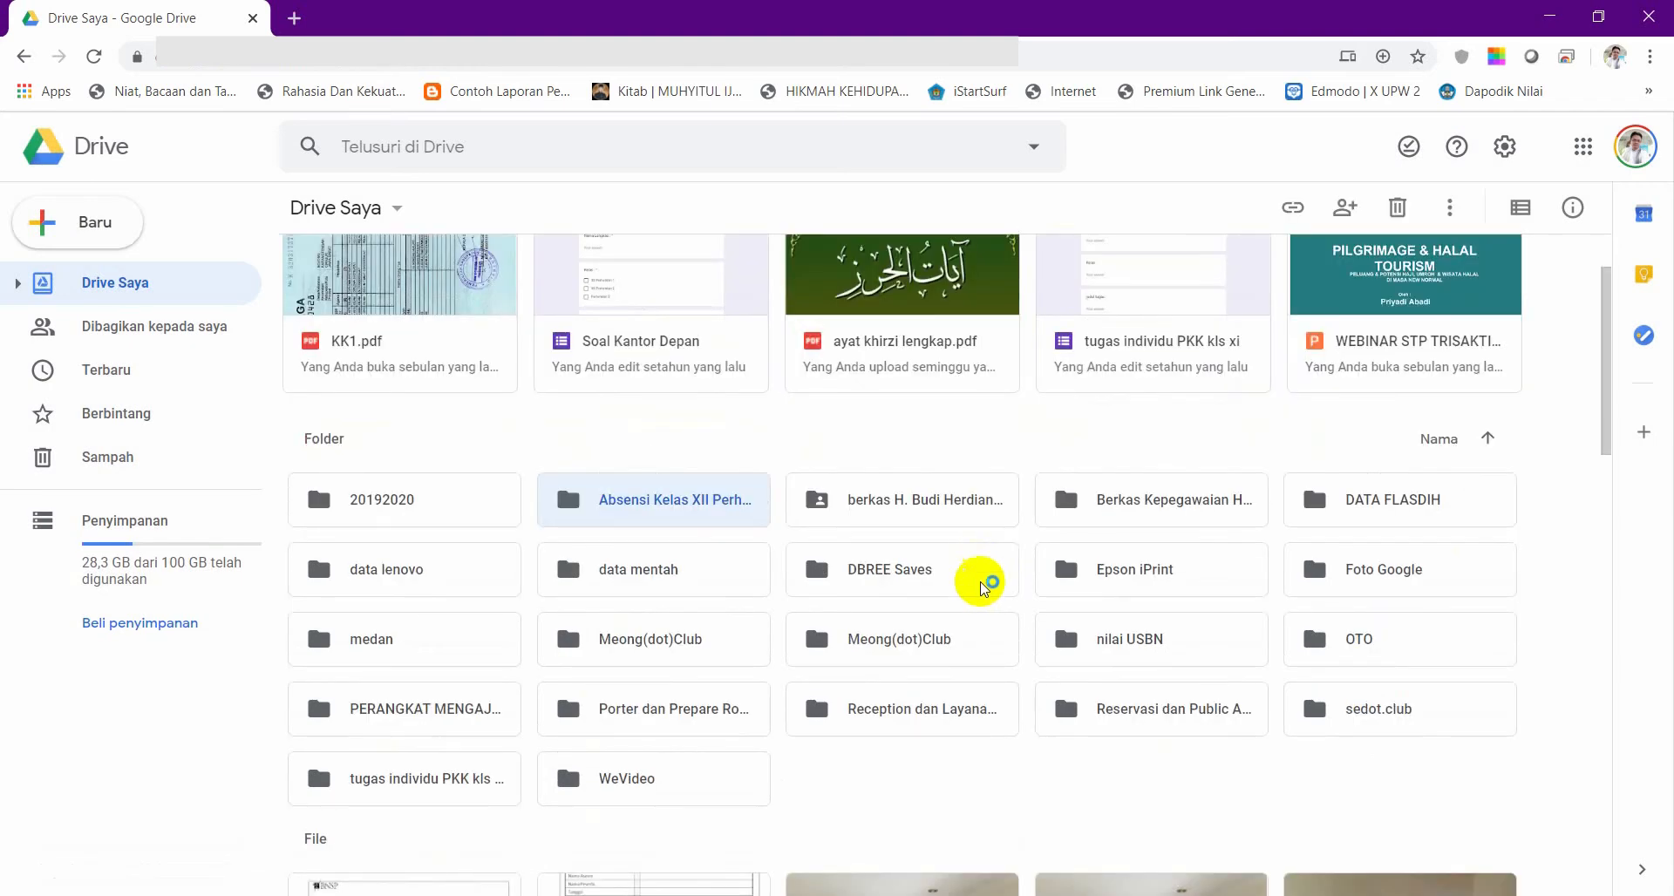
- Open the Absensi Kelas XII Perhotelan folder and create a blank Google Form inside it
double_click(677, 500)
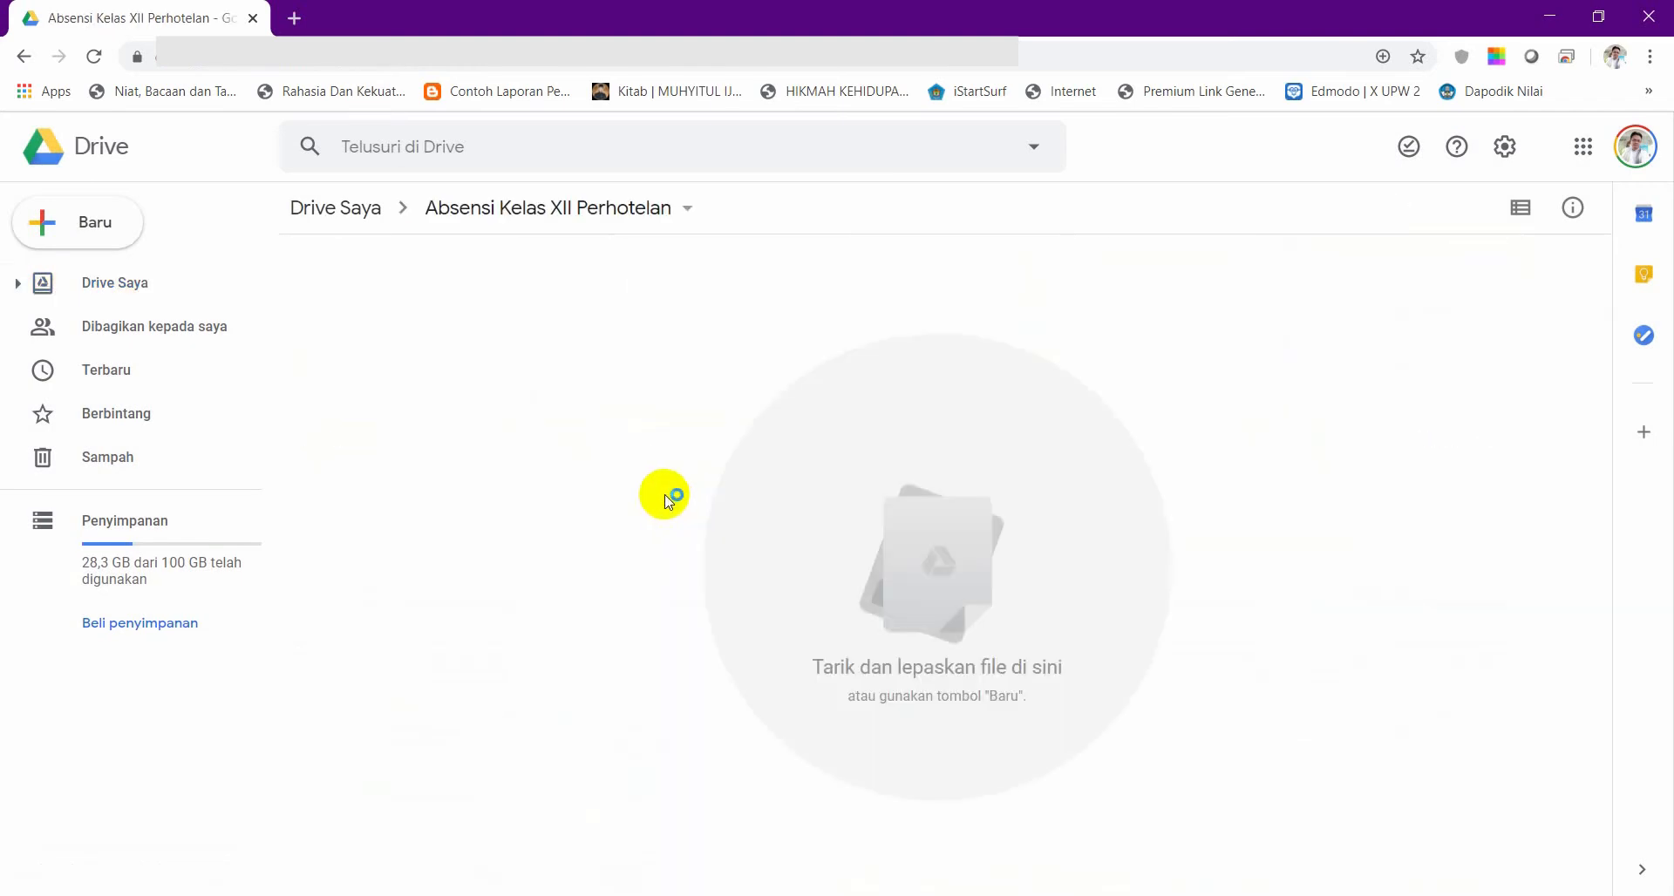
click(96, 222)
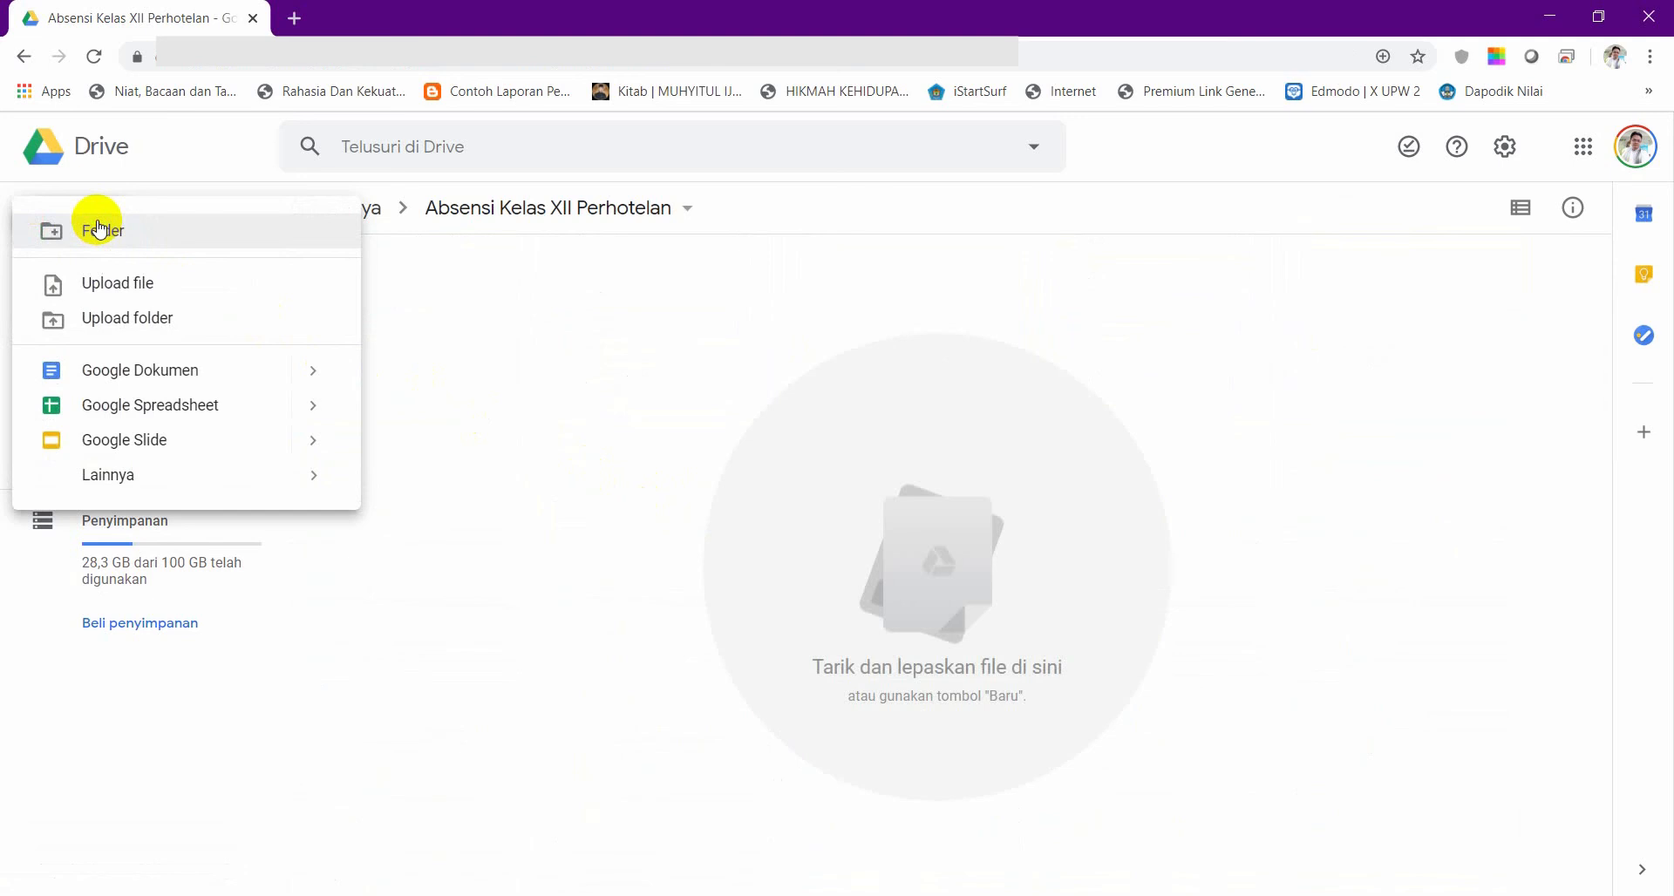
mouse_move(149, 477)
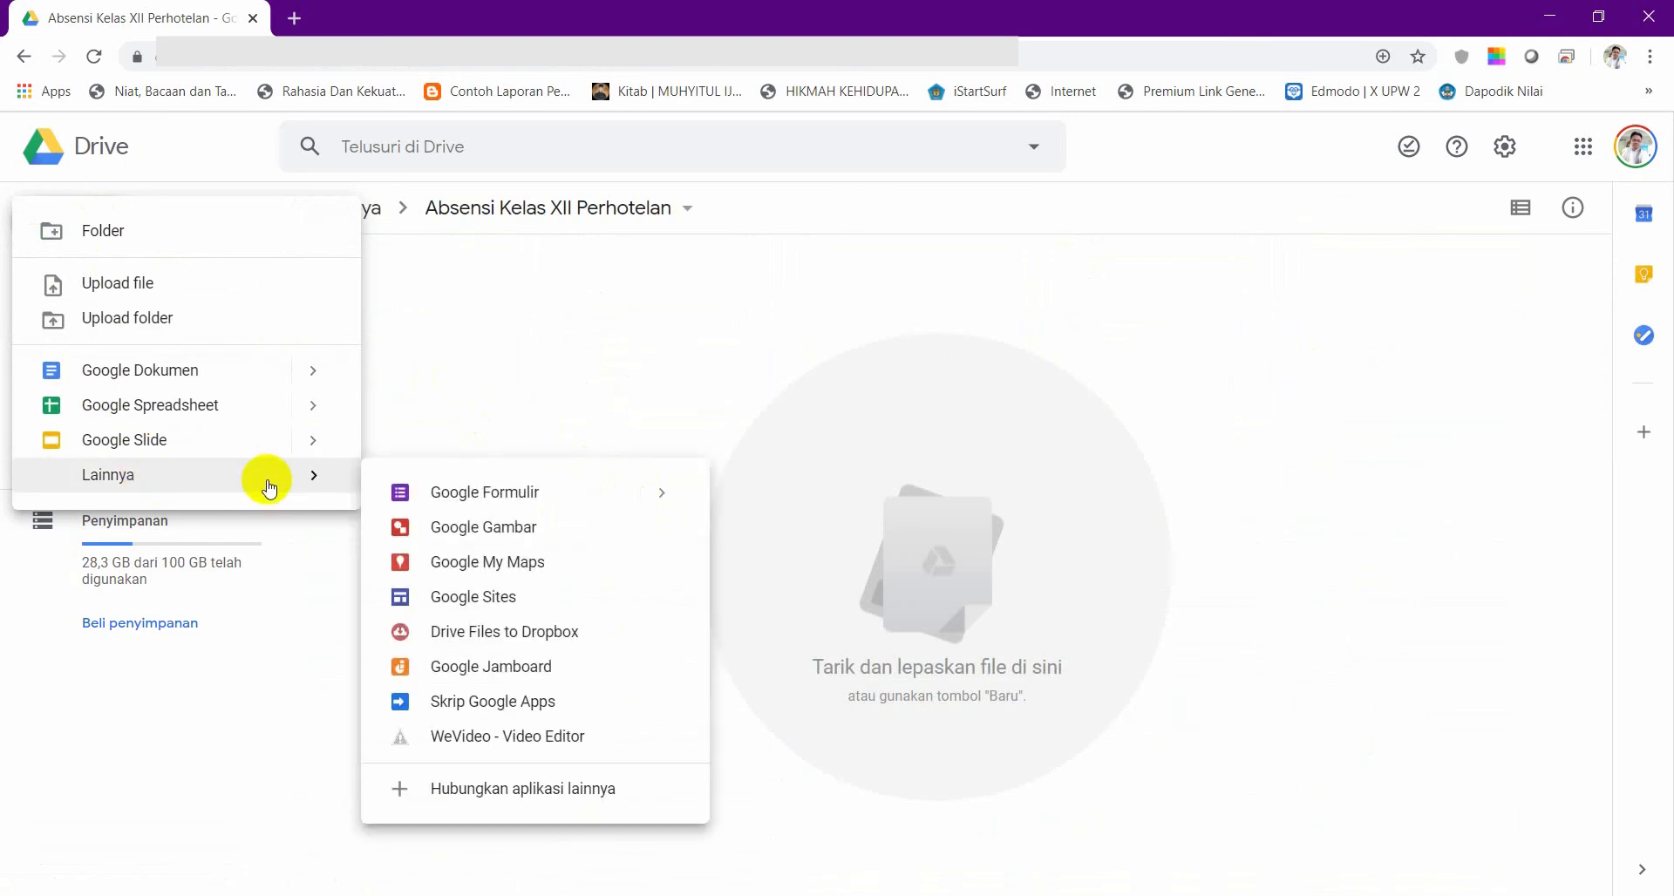
click(460, 505)
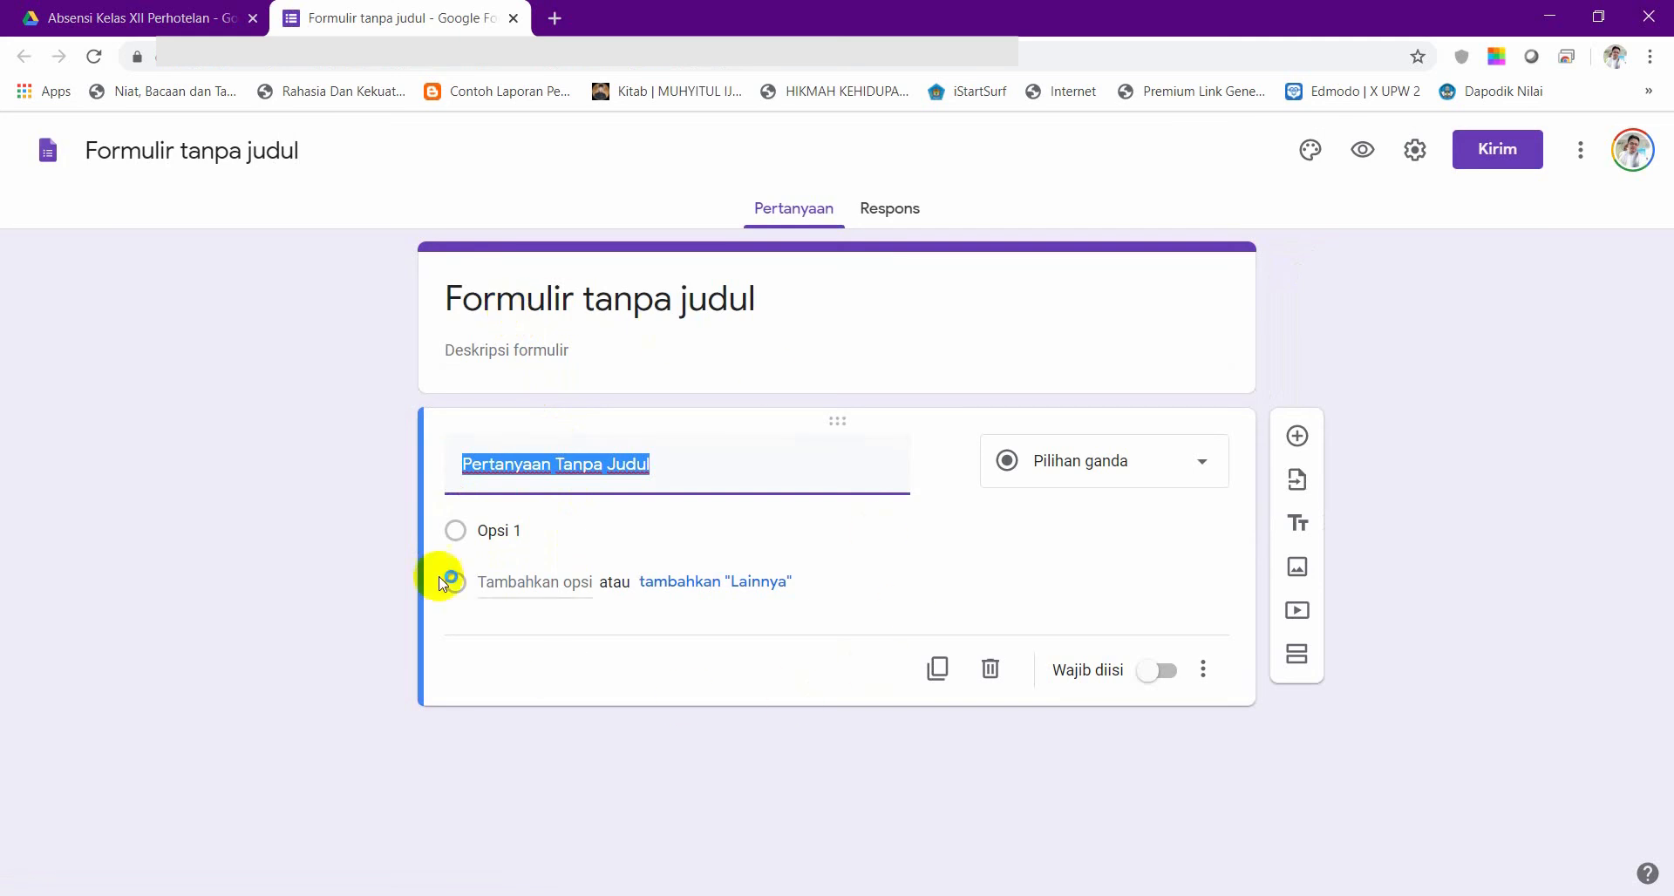
- Set the form's title to "ABSENSI KELAS XII PERHOTELAN"
click(486, 299)
text(A)
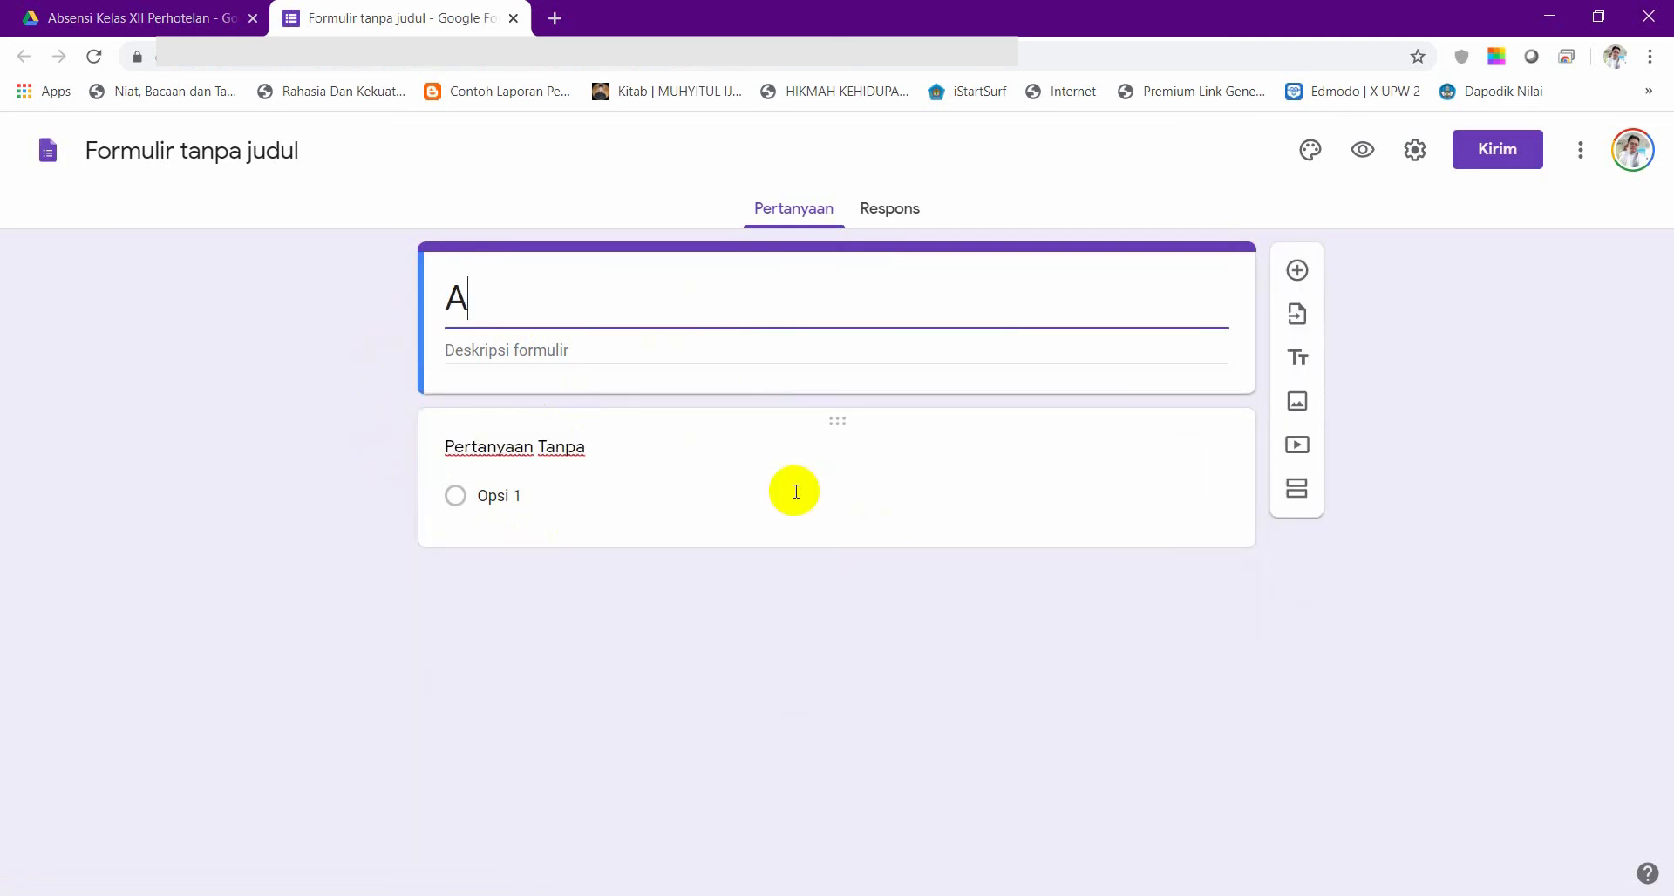
text(BSEN)
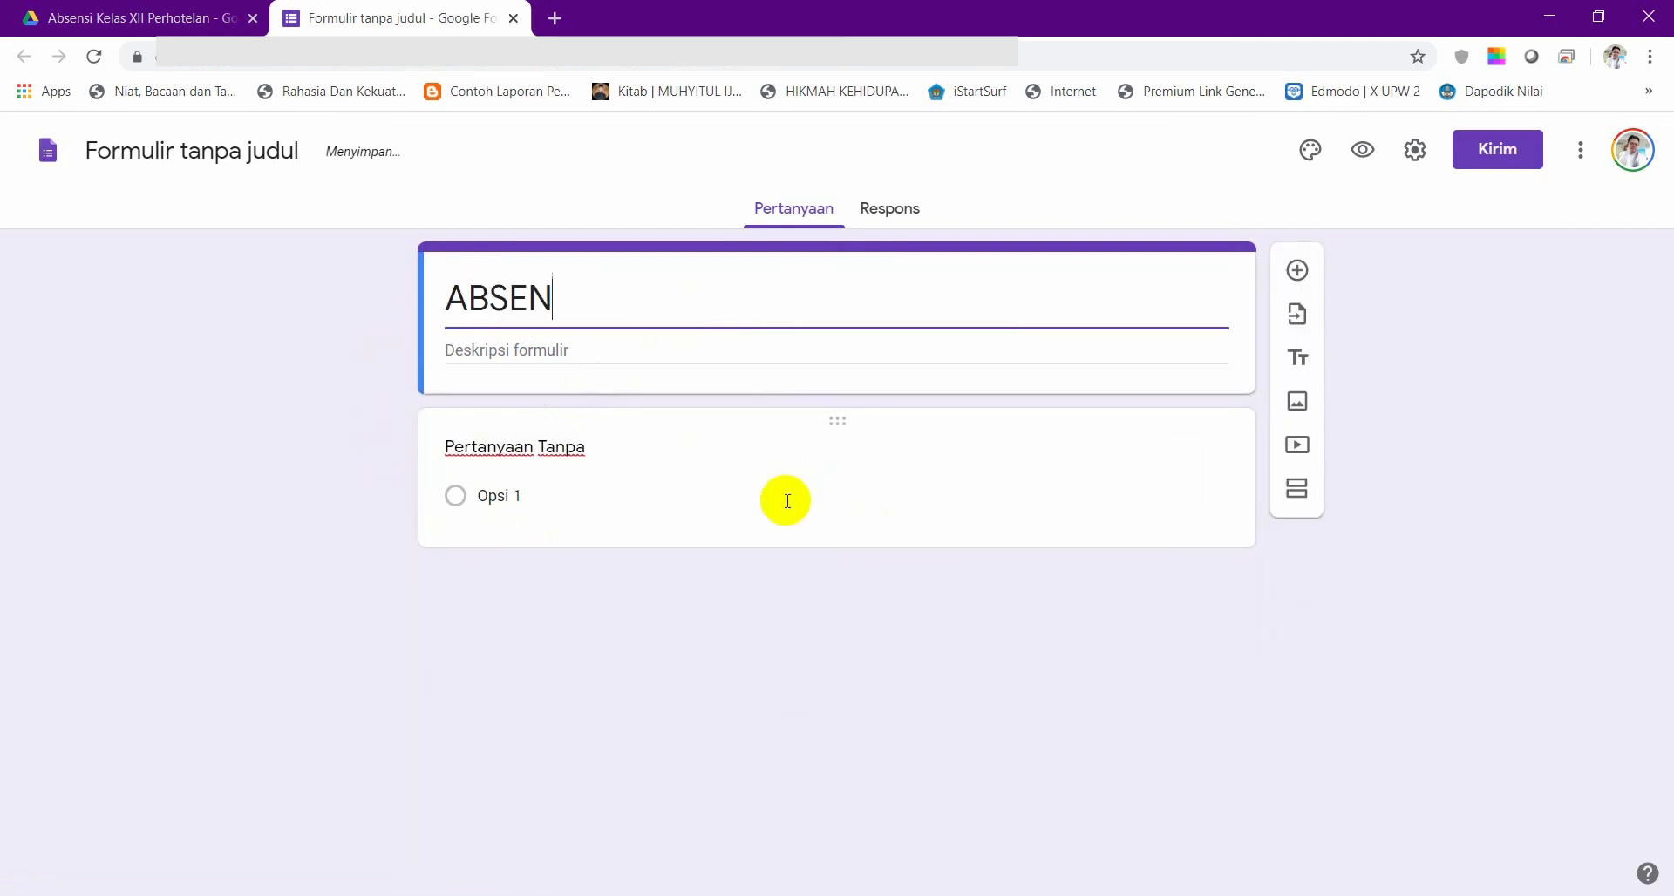
text(SI K)
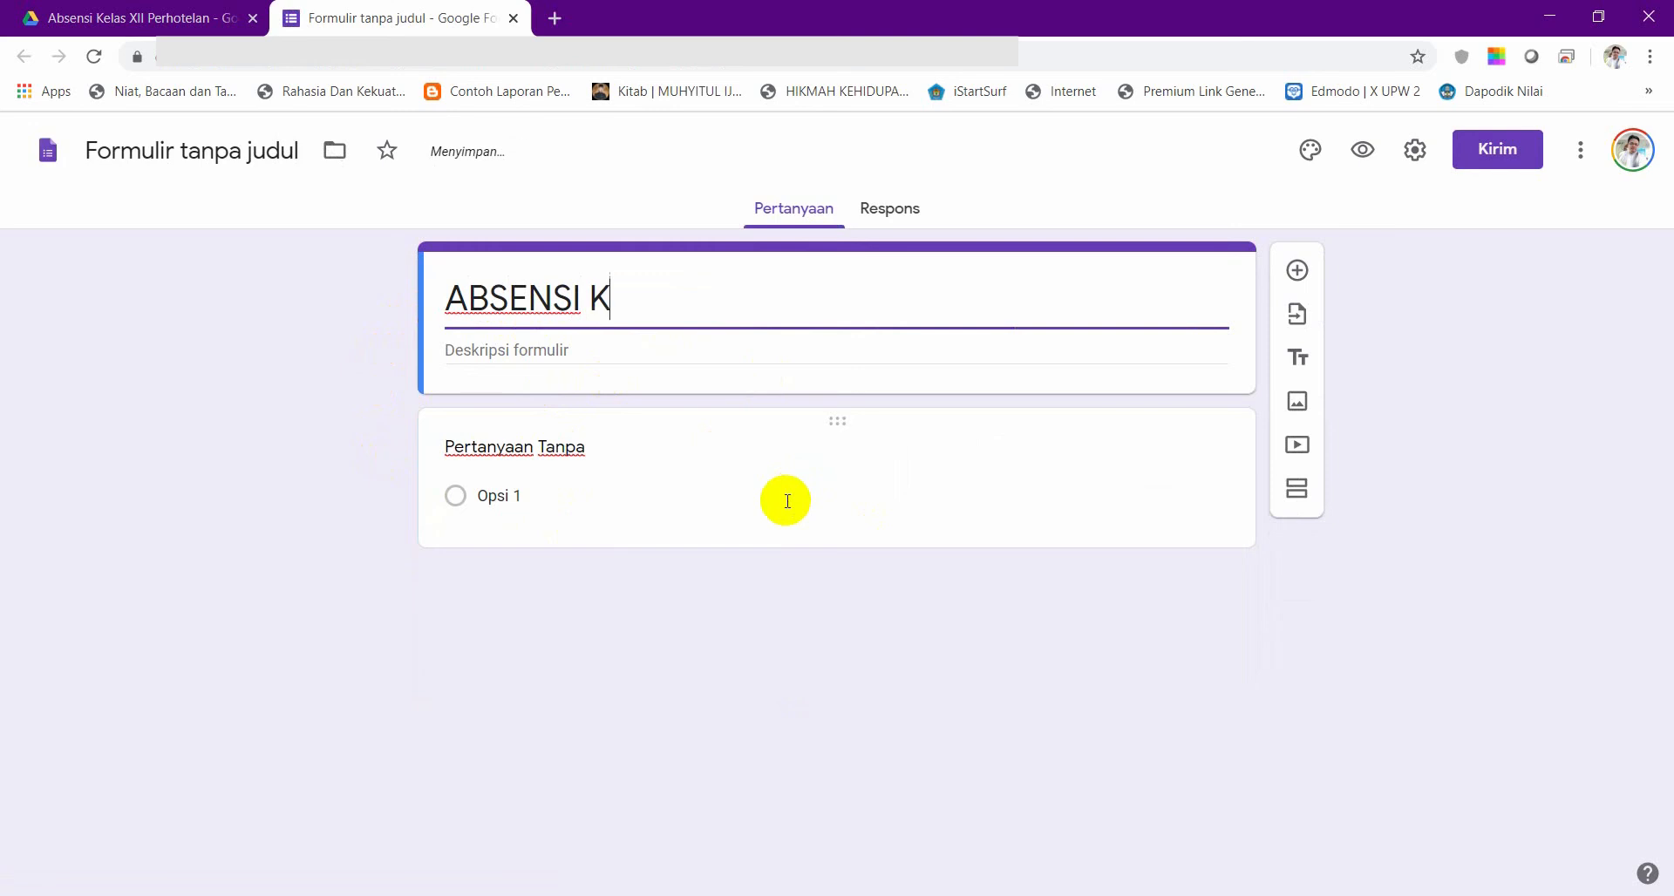
text(ELAS X)
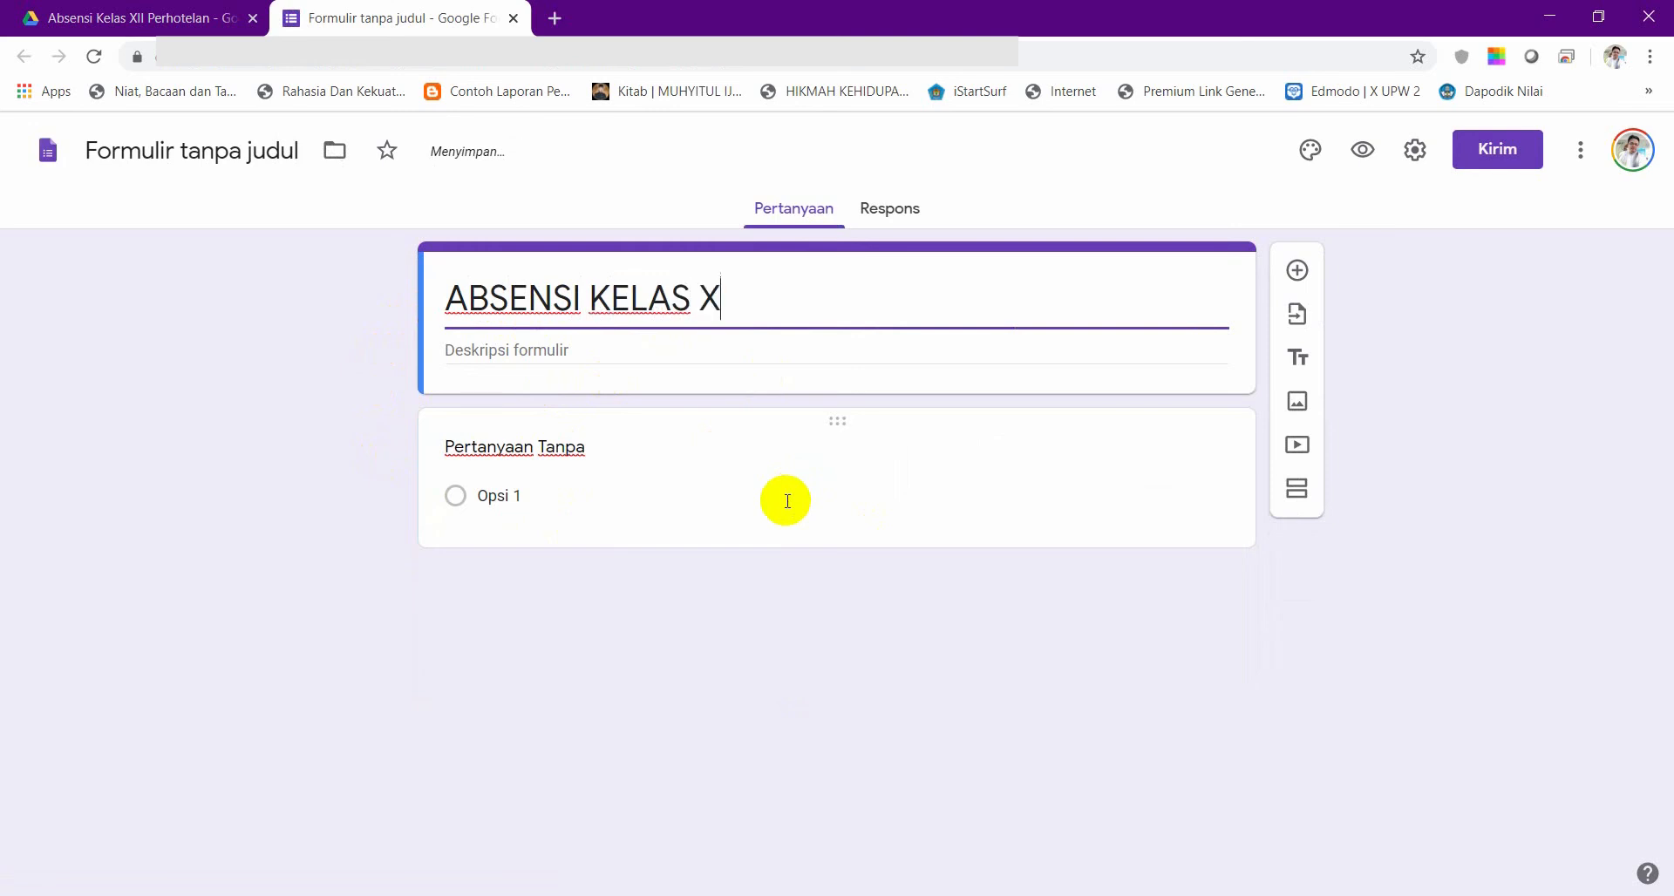
text(II PERHOTELAN)
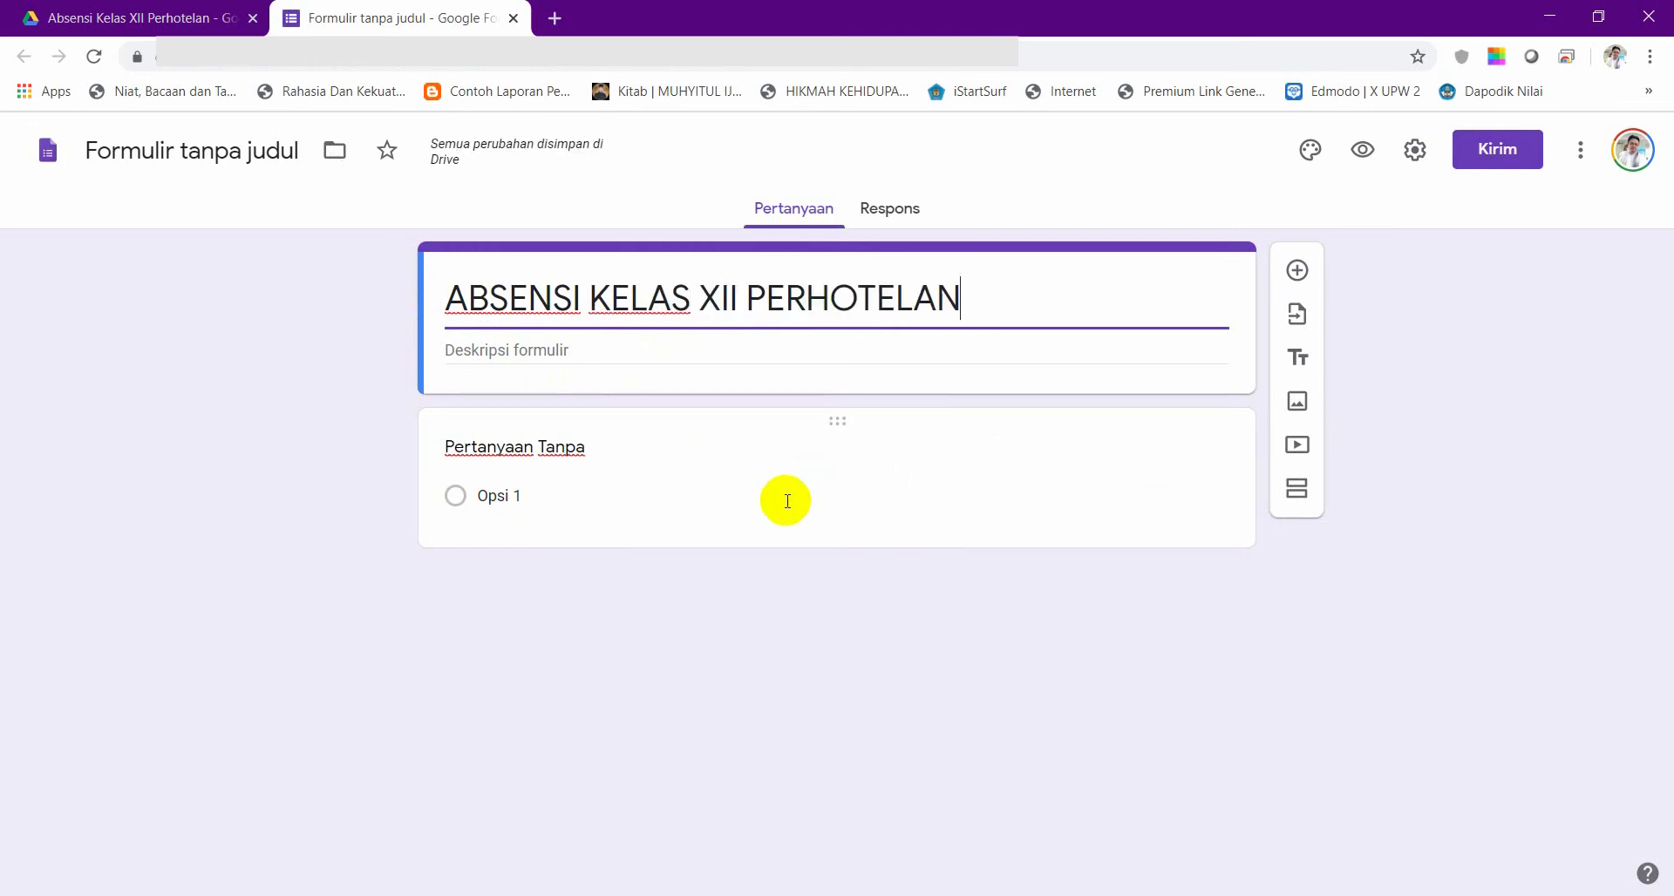
- Enter the form description "KLIK SESUAI DENGAN NAMA SISWA" and give the form file the same name as its title
click(506, 348)
text(K)
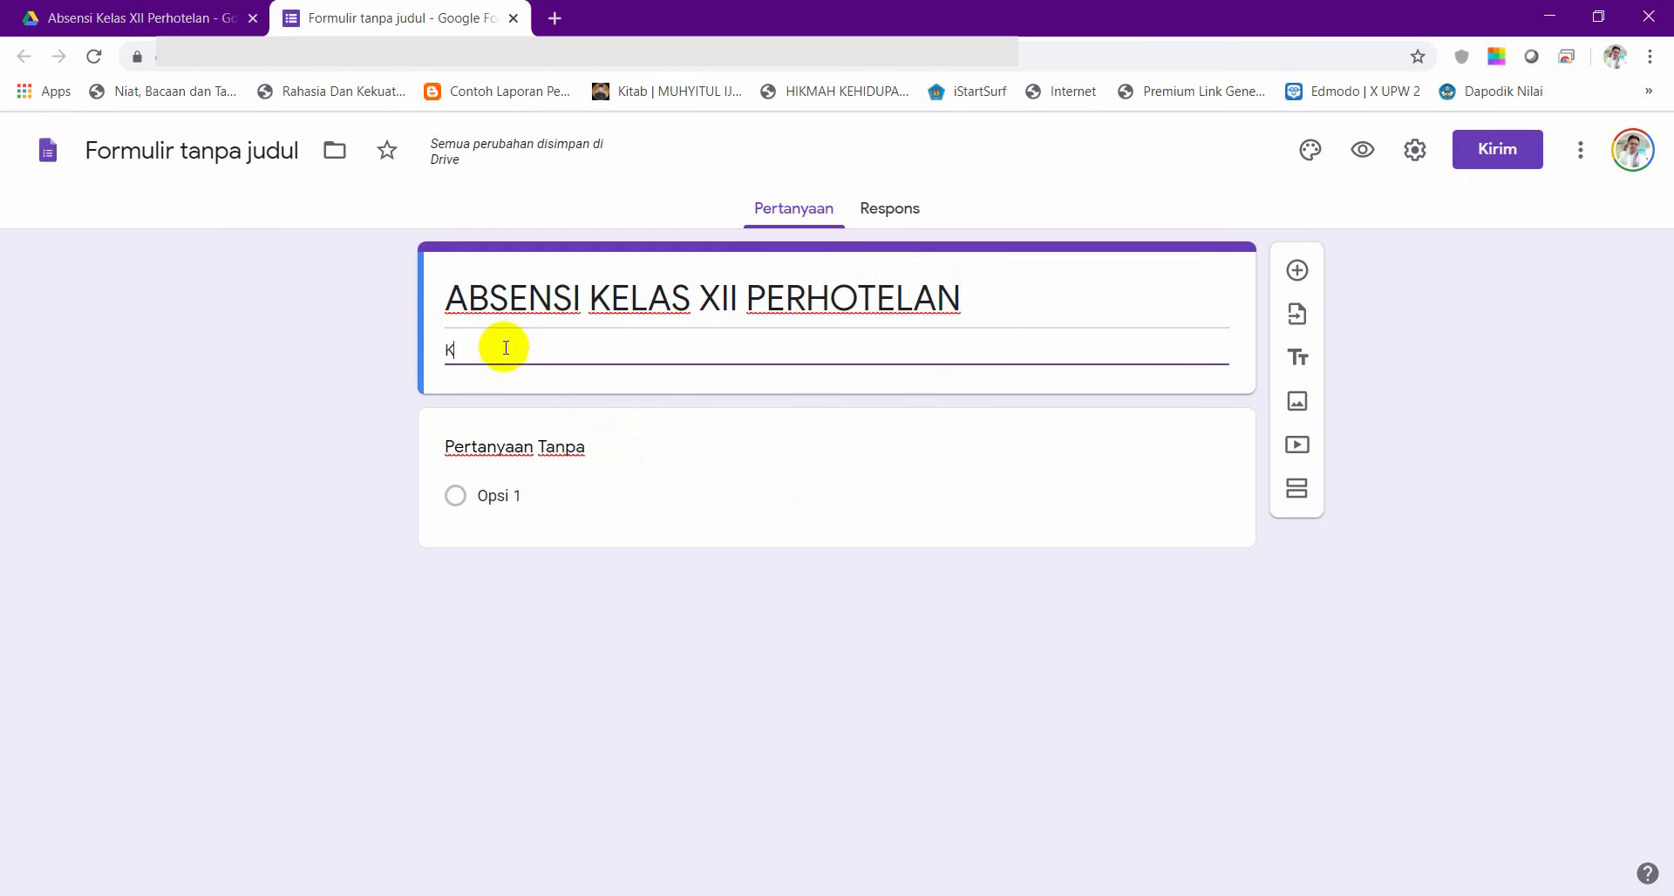
text(LIK SESUAI)
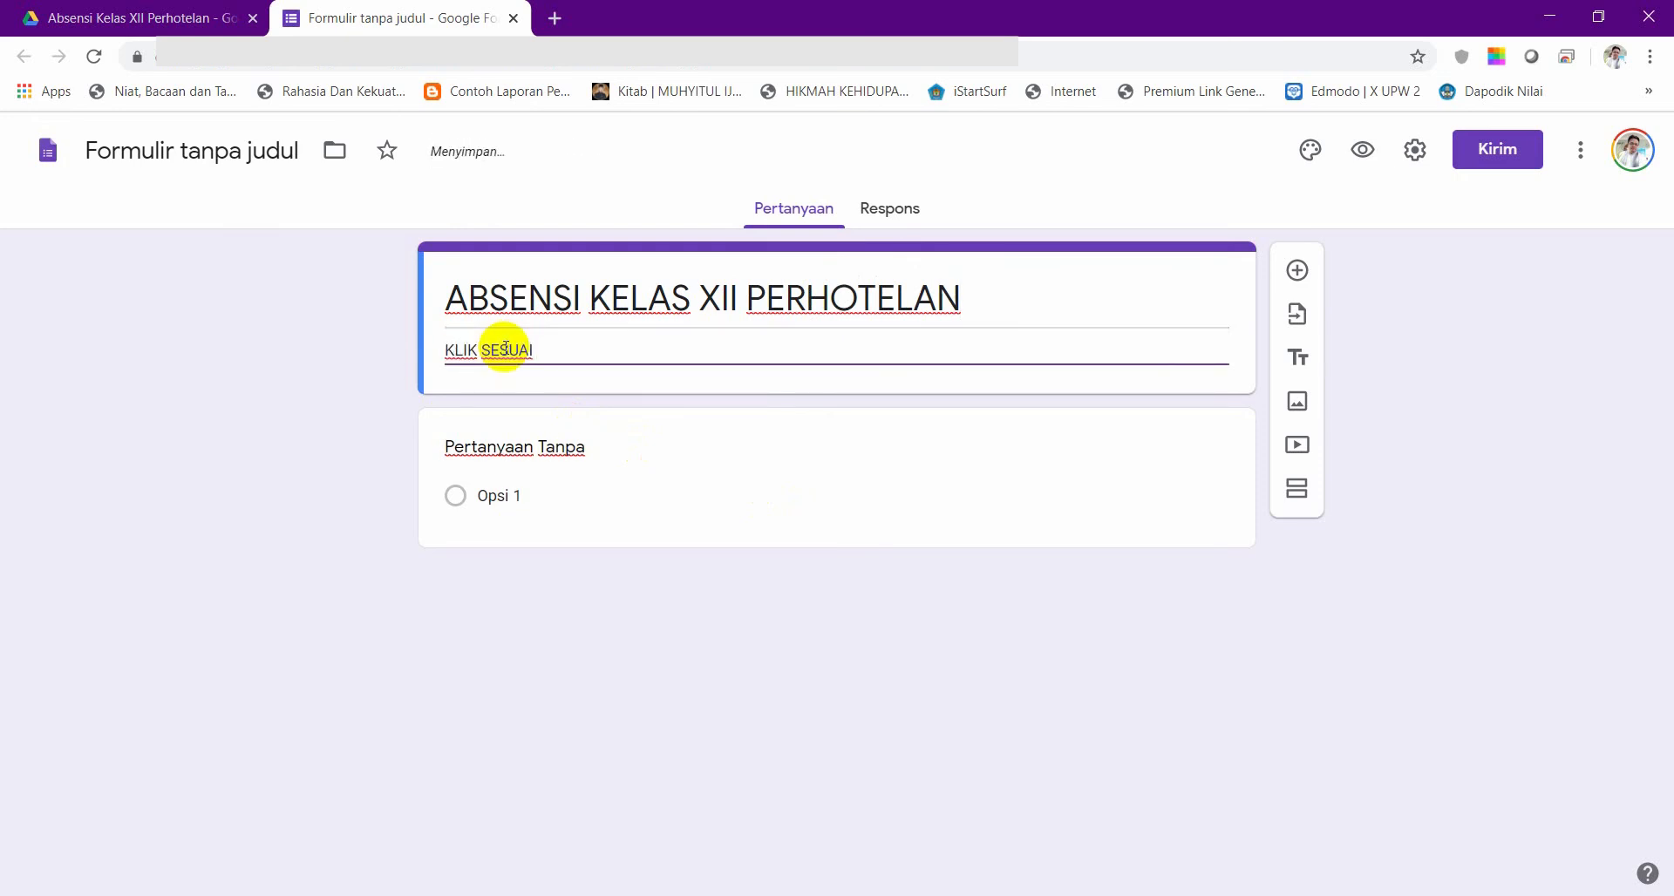
text( DENGAN NAMA SISWA)
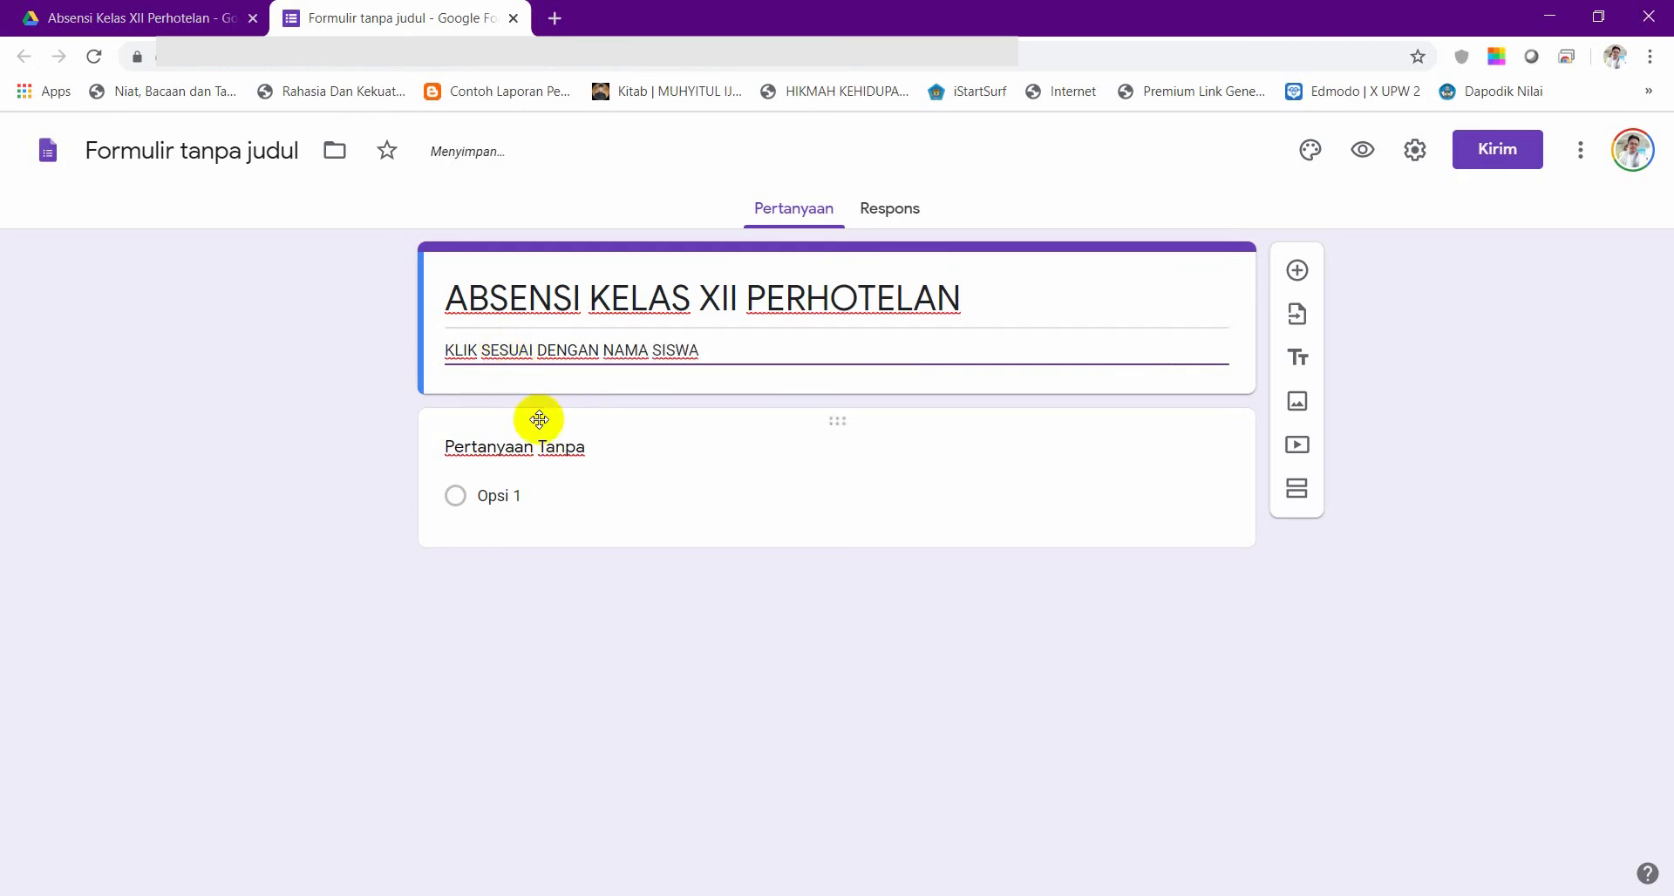
click(296, 462)
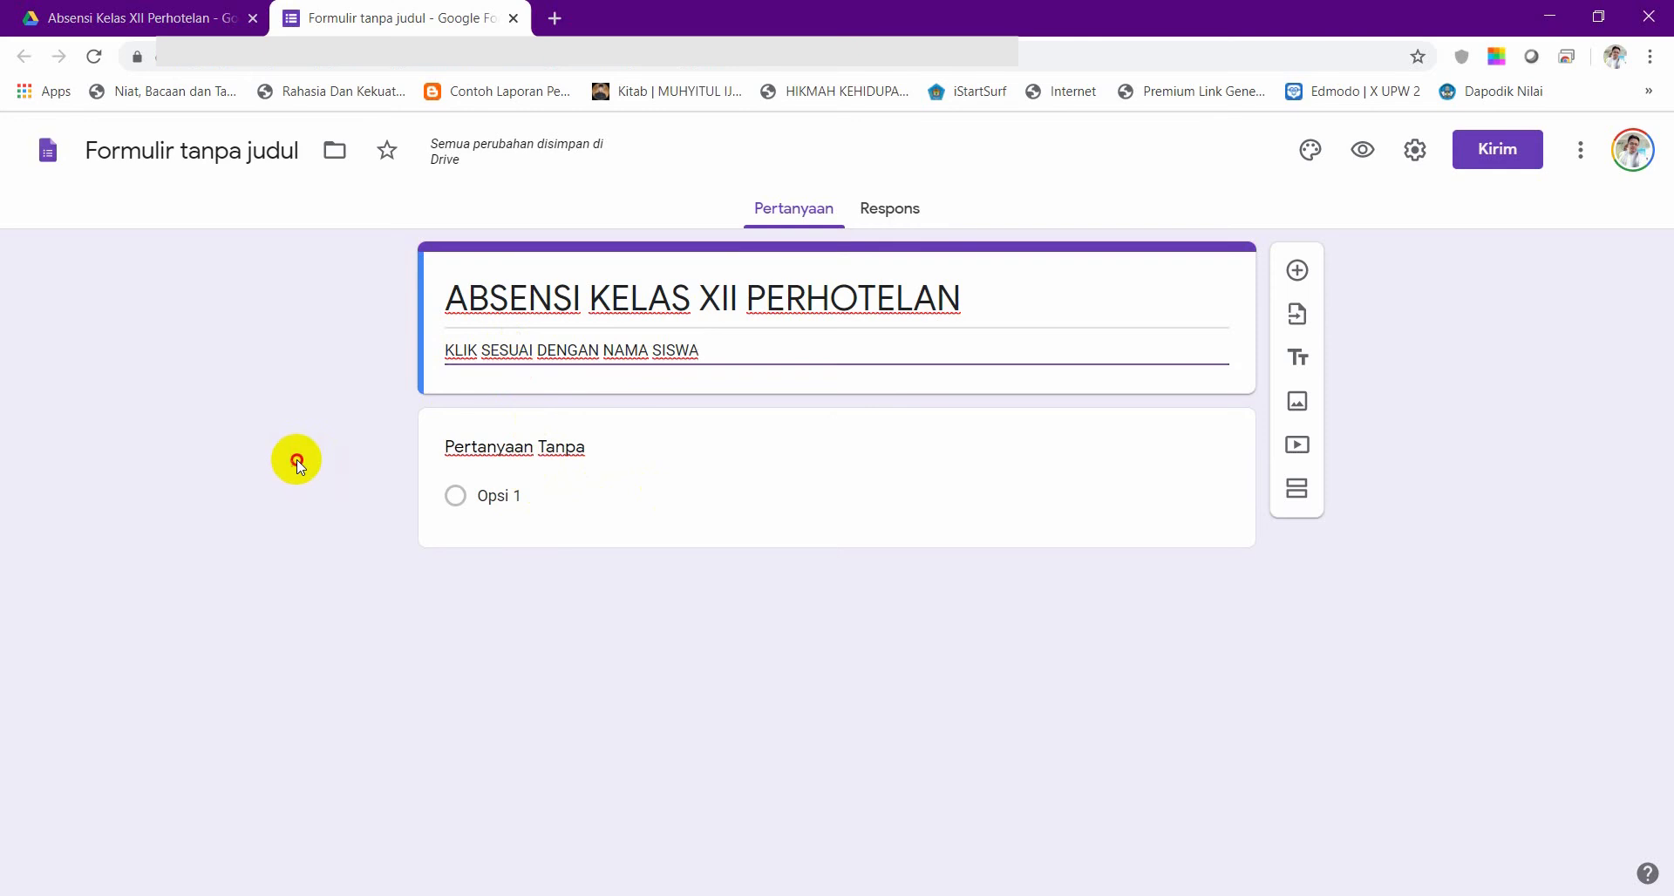
click(213, 155)
click(281, 411)
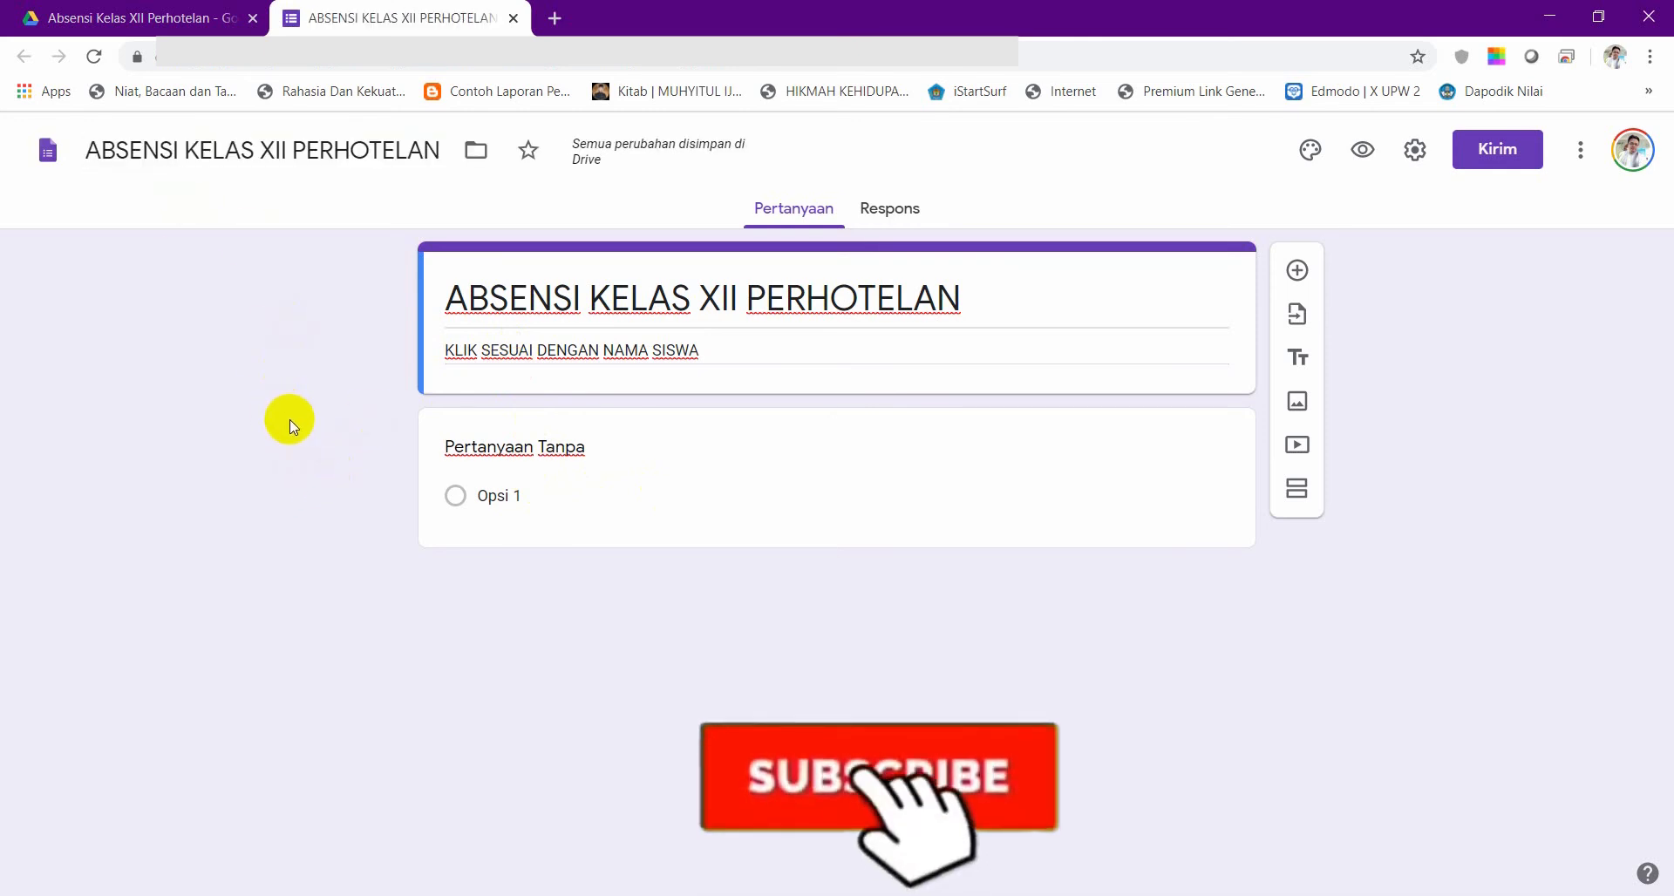
- Change the untitled question's type to Kisi pilihan ganda (multiple-choice grid)
click(457, 453)
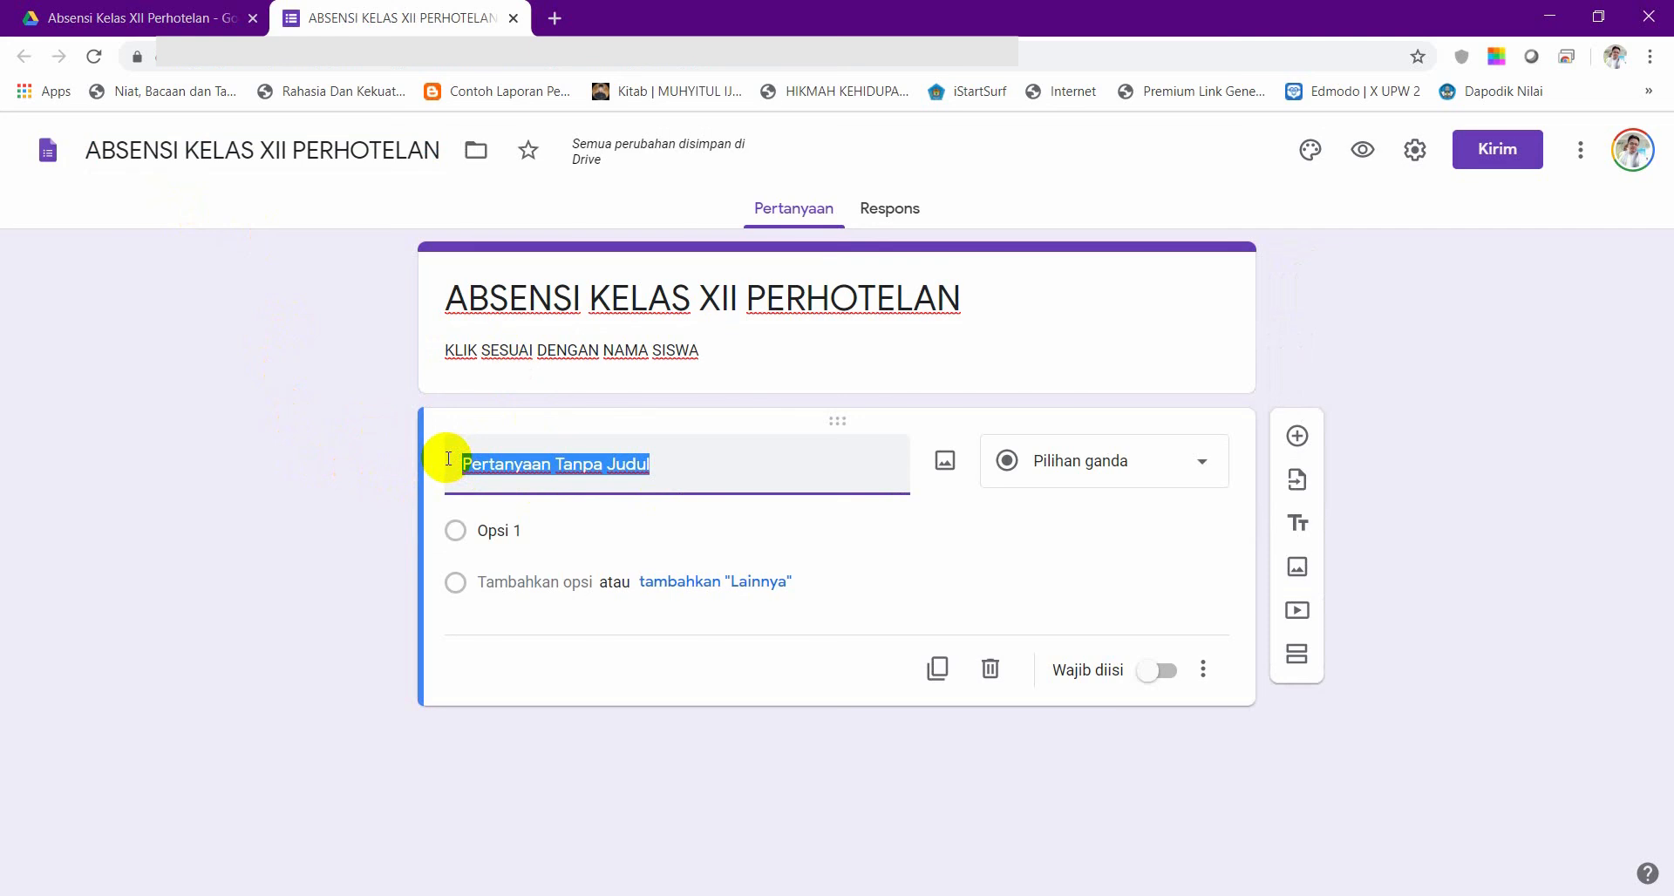
click(1155, 471)
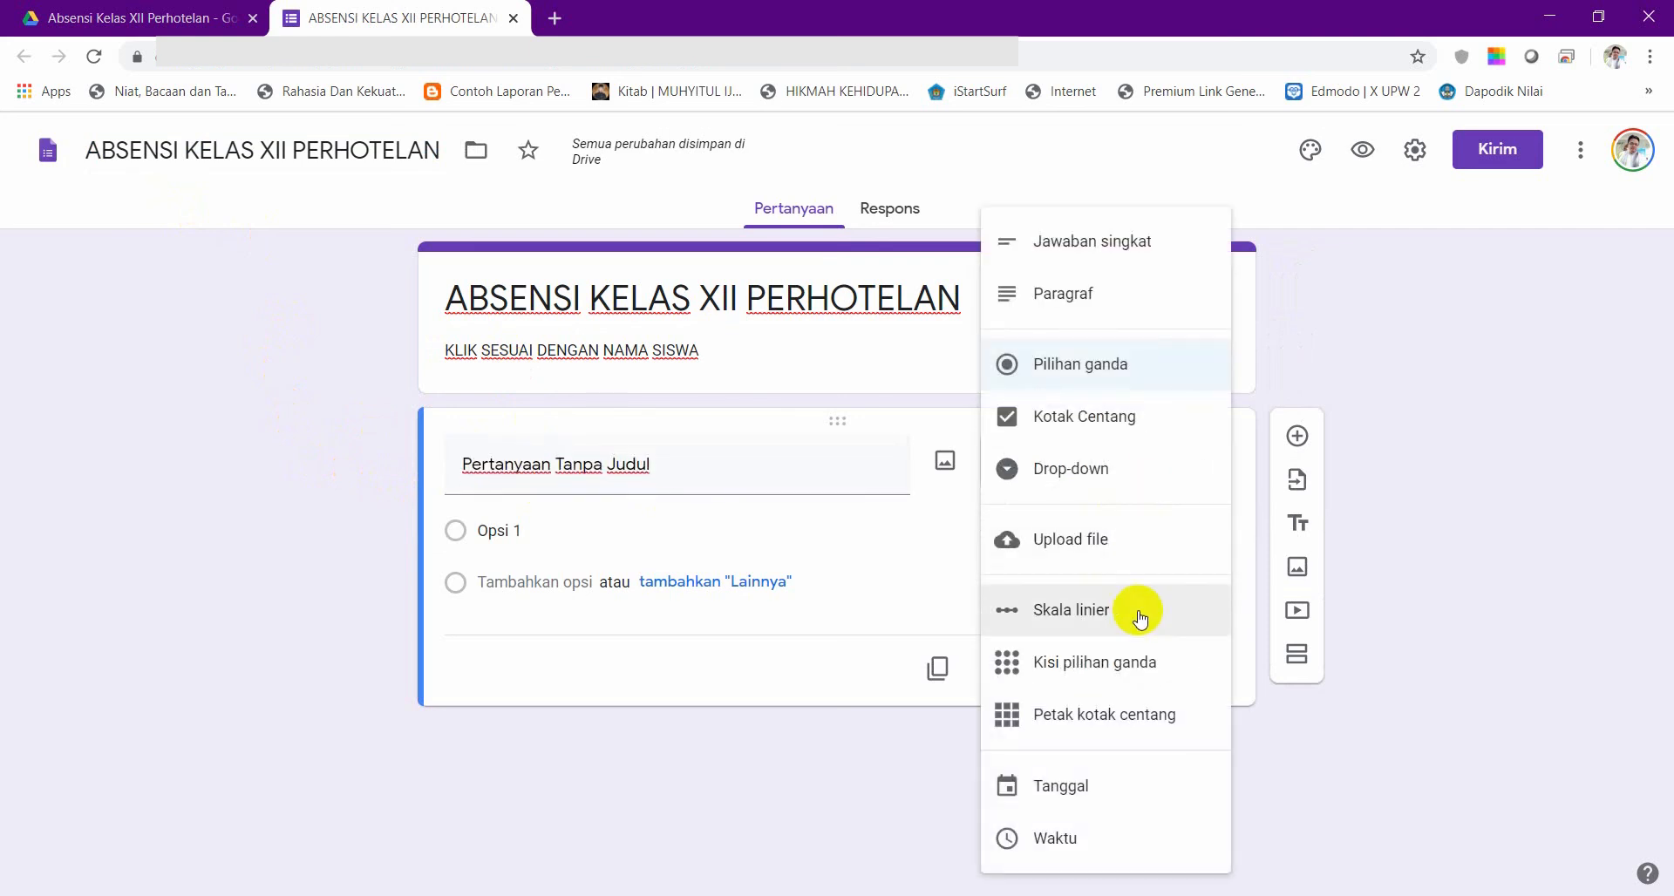
click(1160, 667)
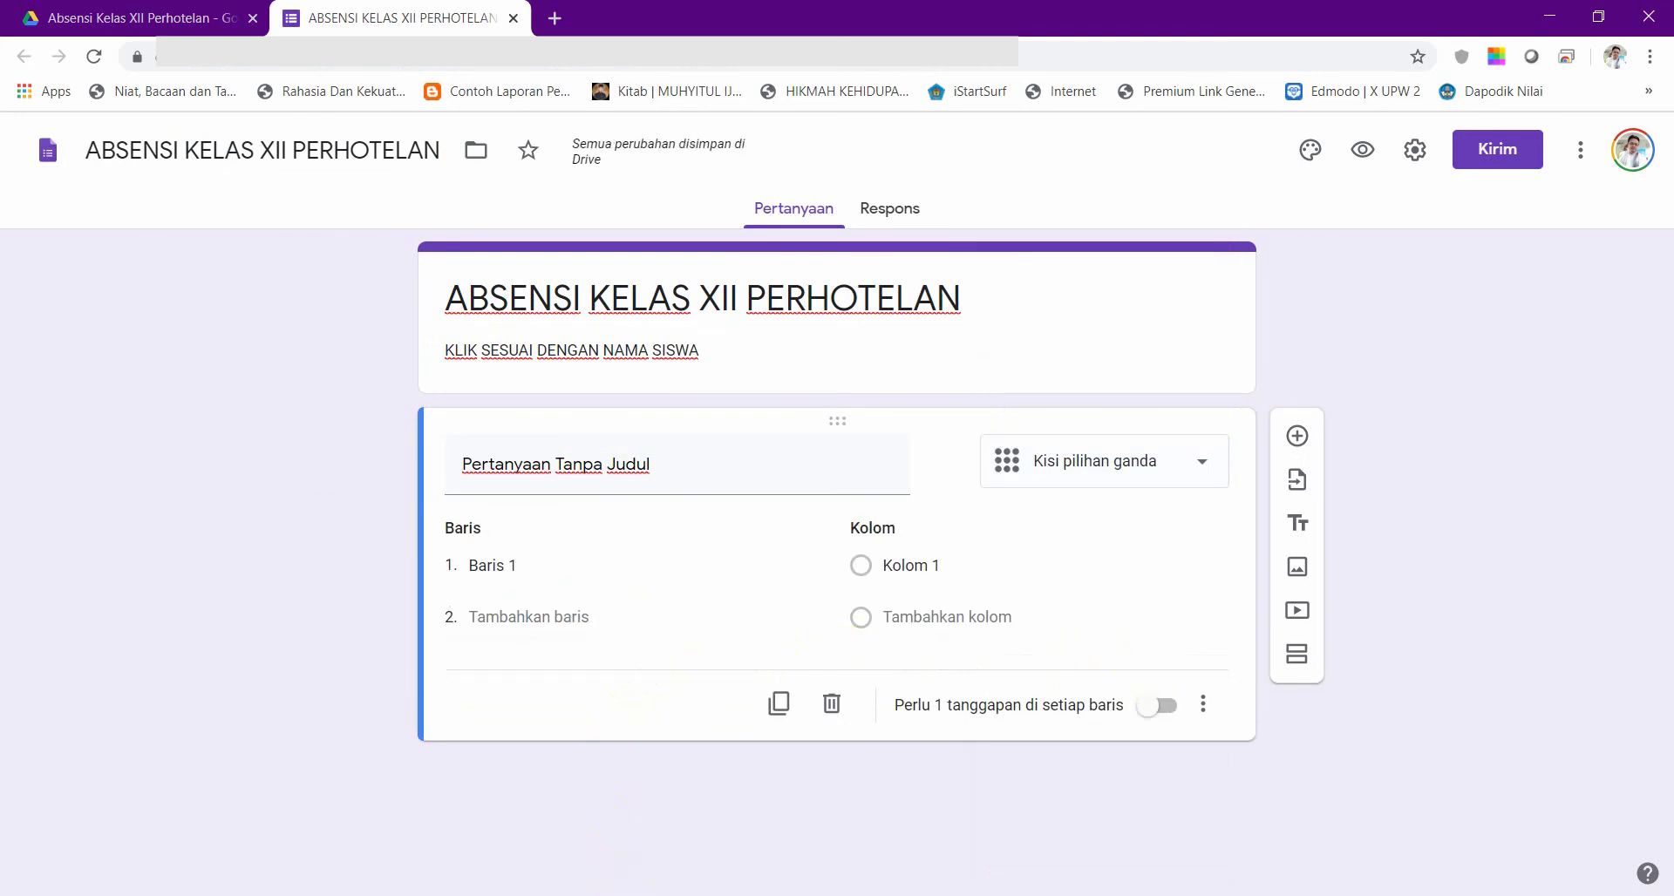
- Switch to the Excel workbook and copy the XII AP 1 student names in H3:H34 of the DATA ISIAN sheet
click(350, 857)
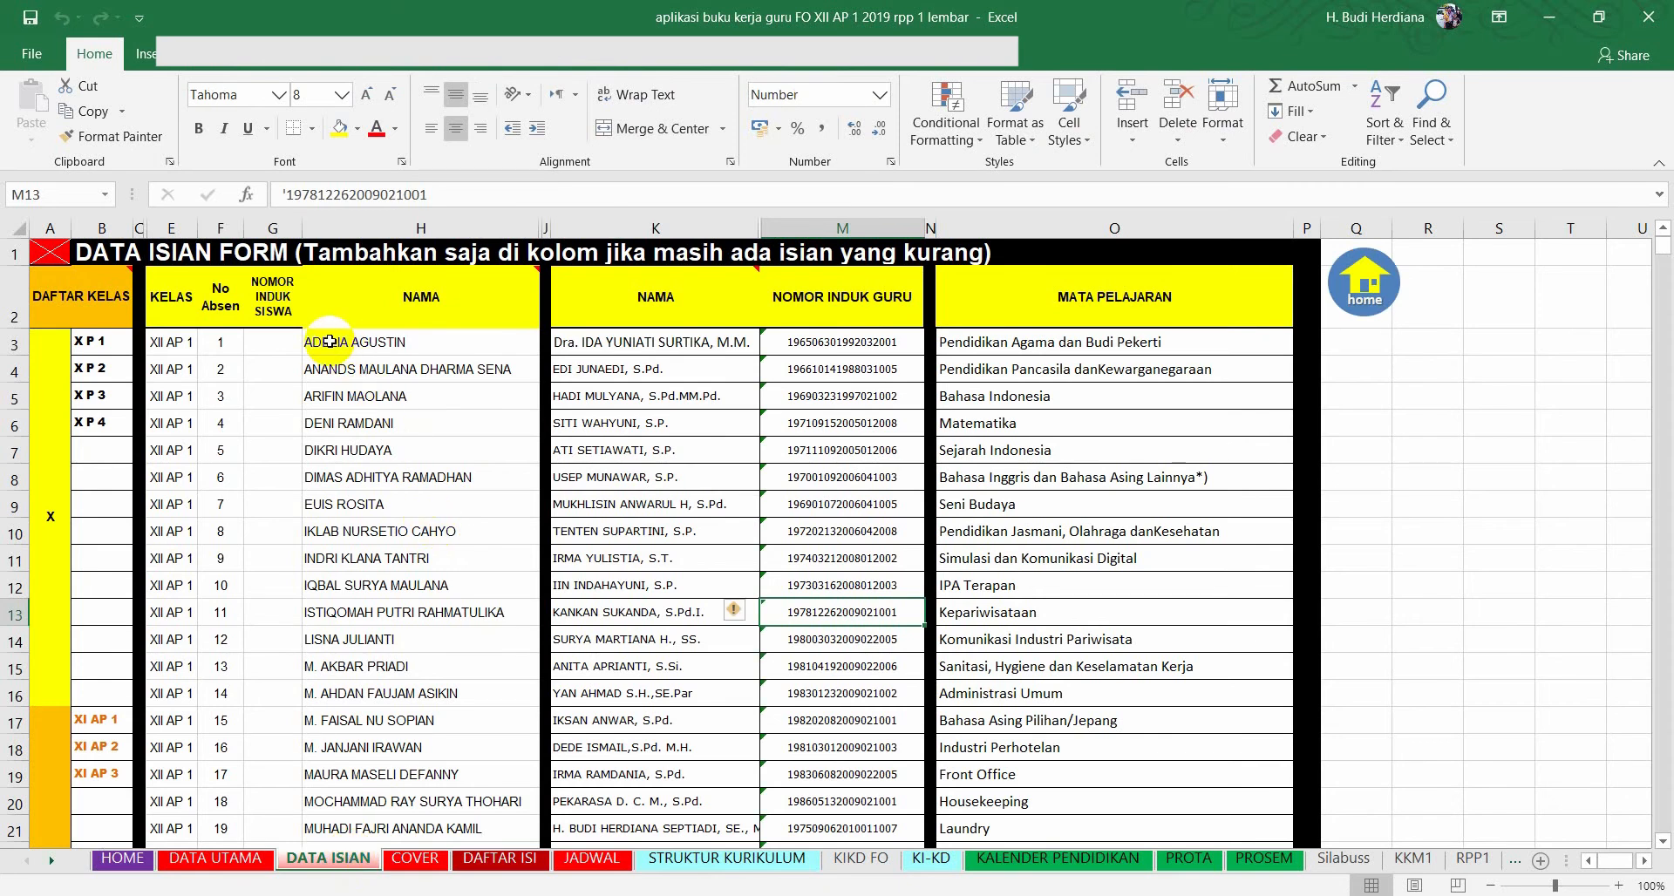
click(329, 341)
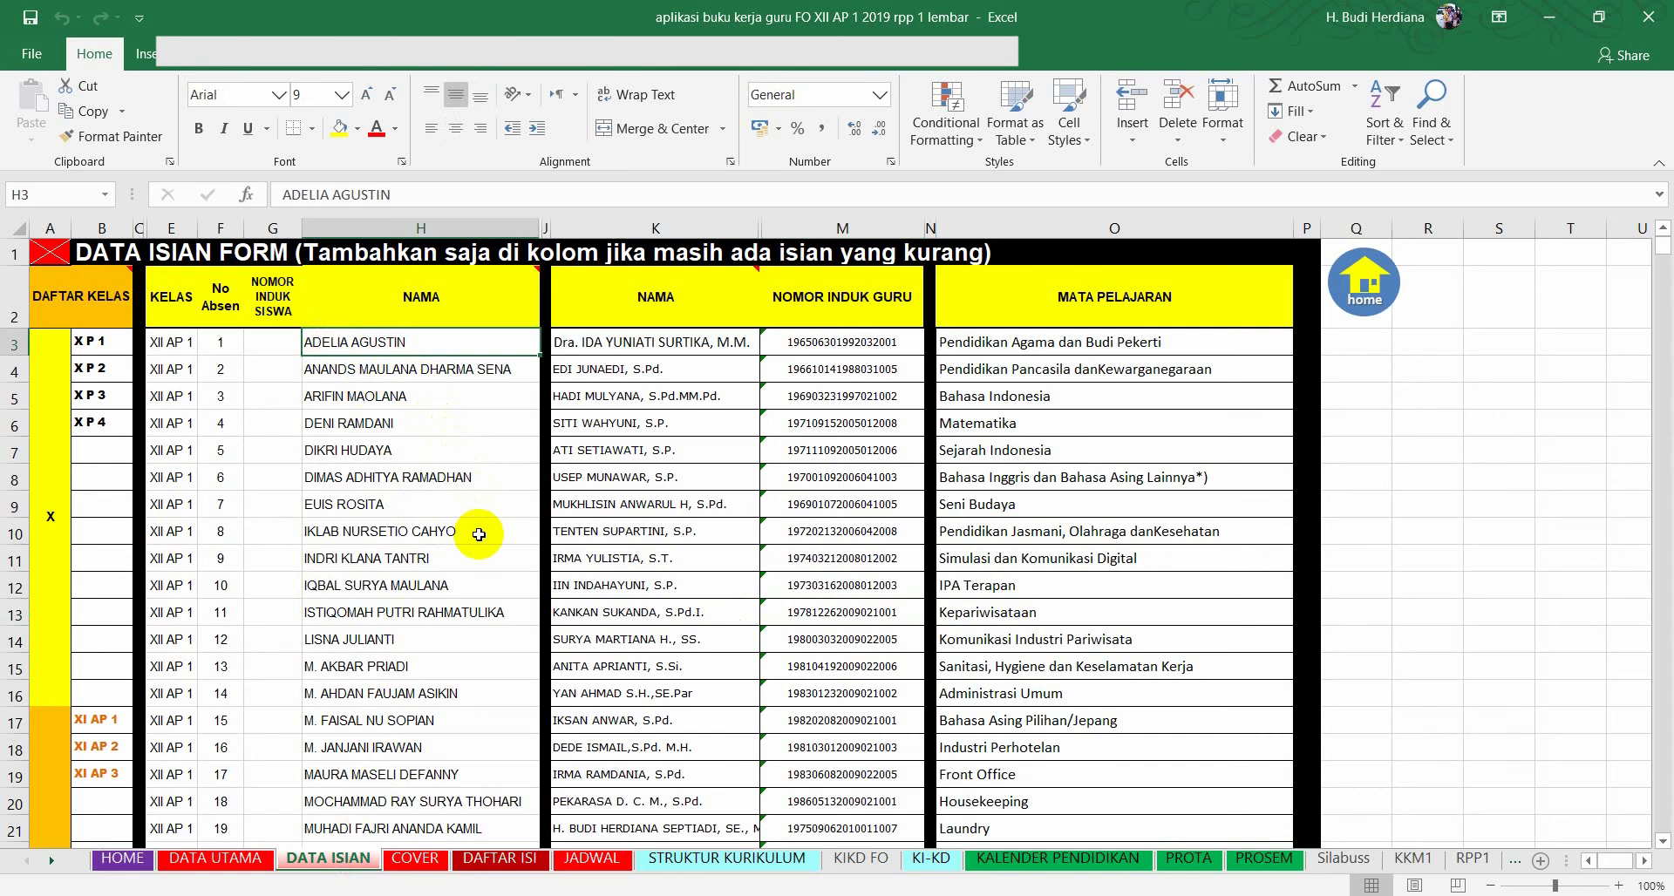
scroll(479, 534, down, 2)
scroll(478, 534, down, 3)
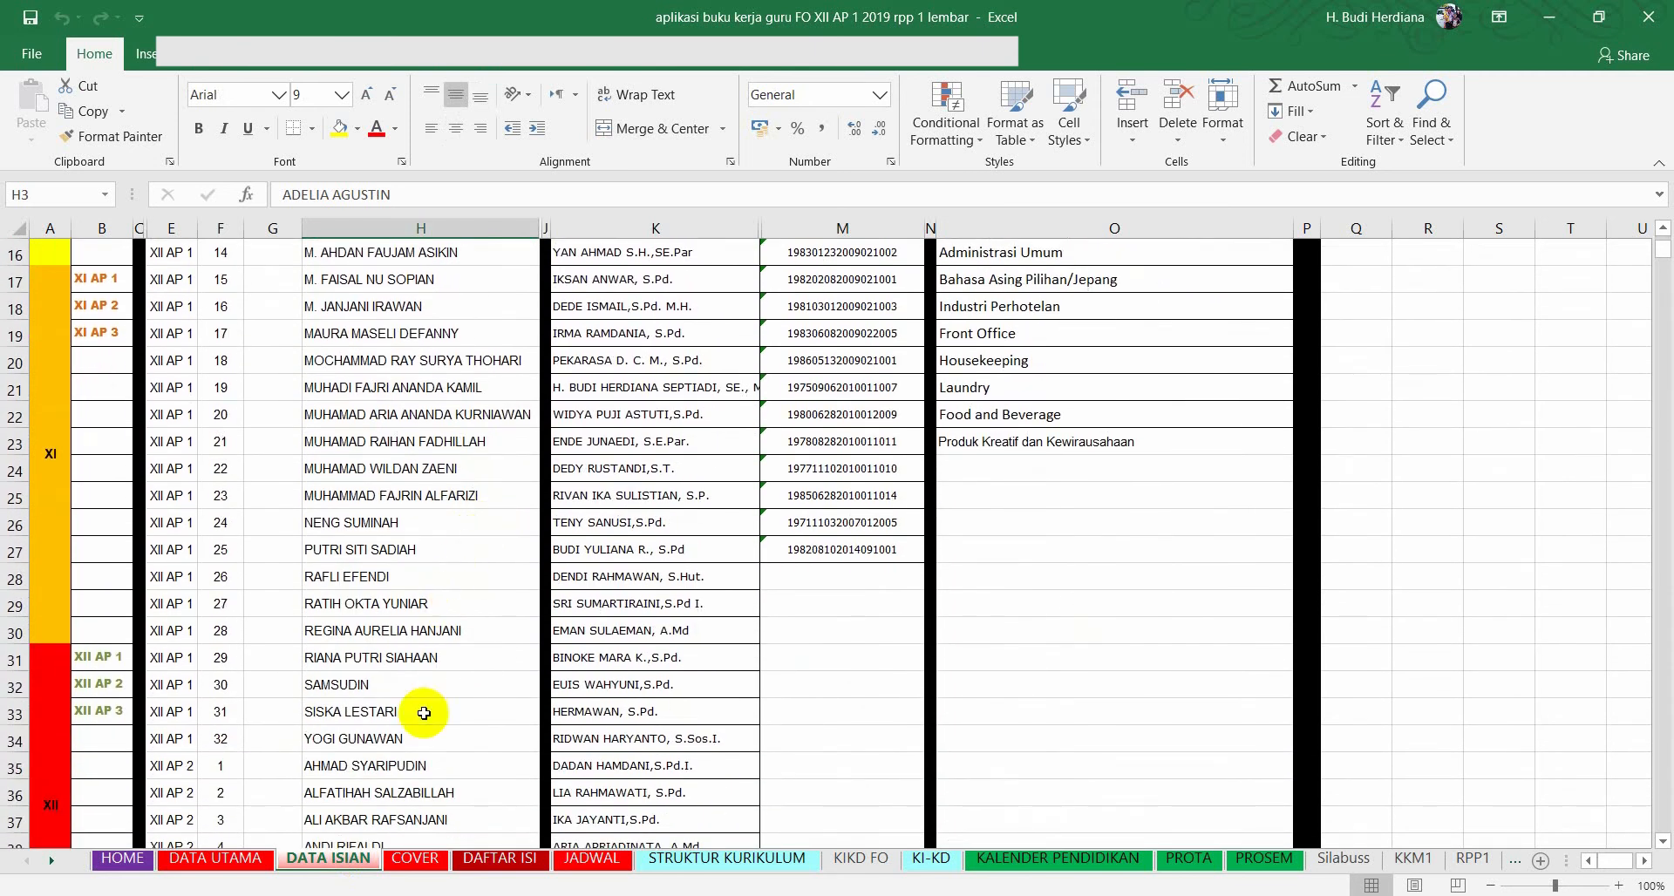
shift+click(395, 737)
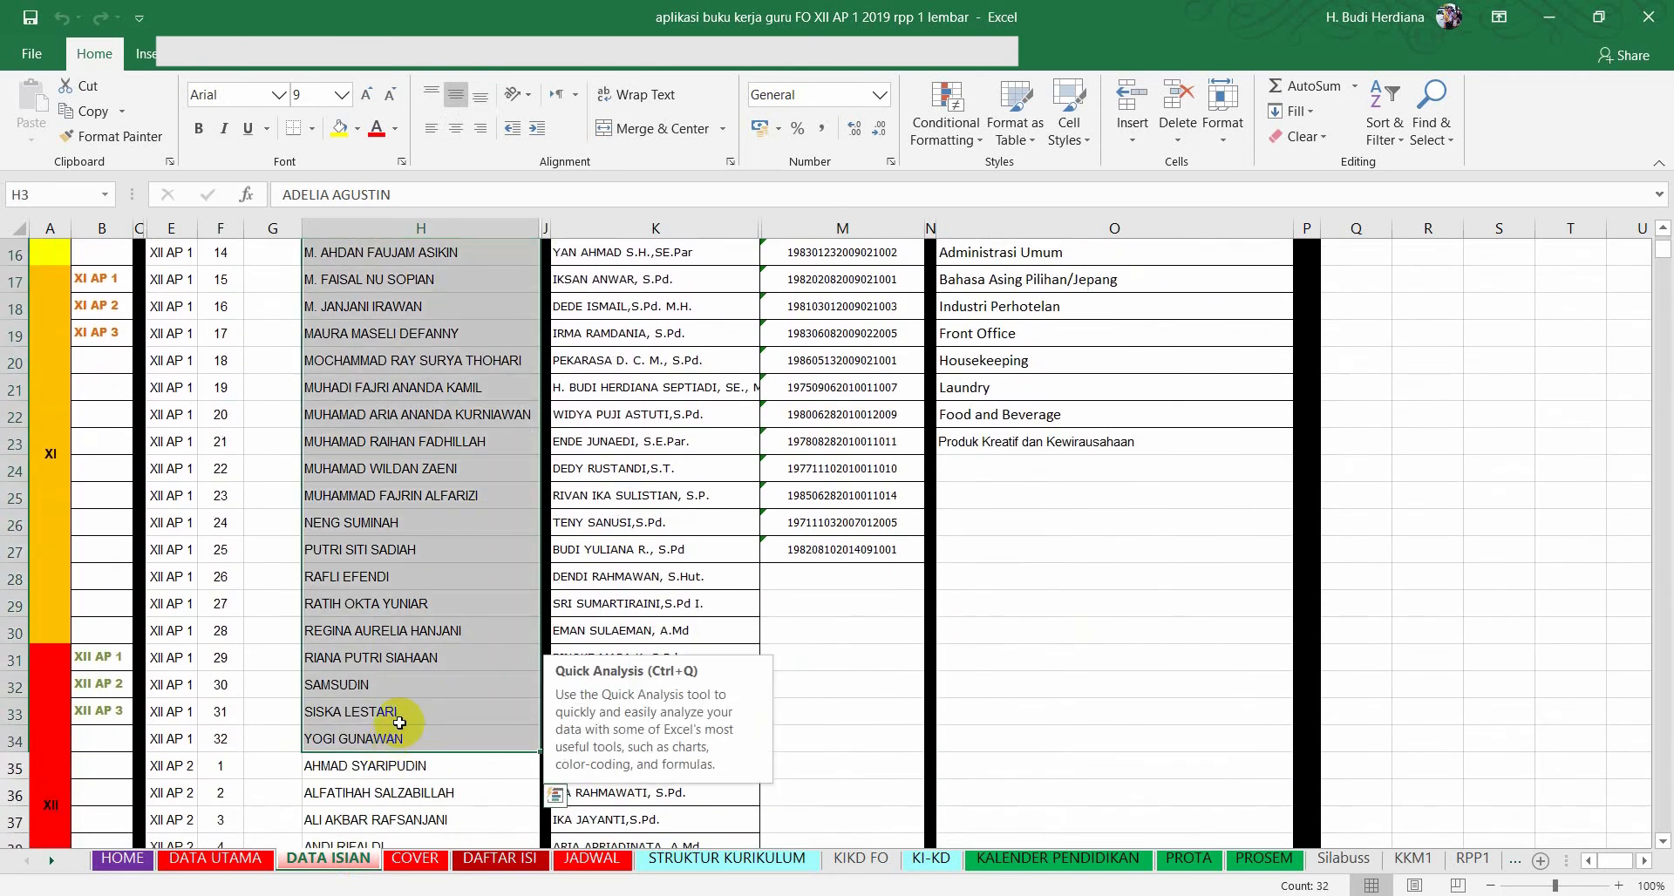
key(ctrl+c)
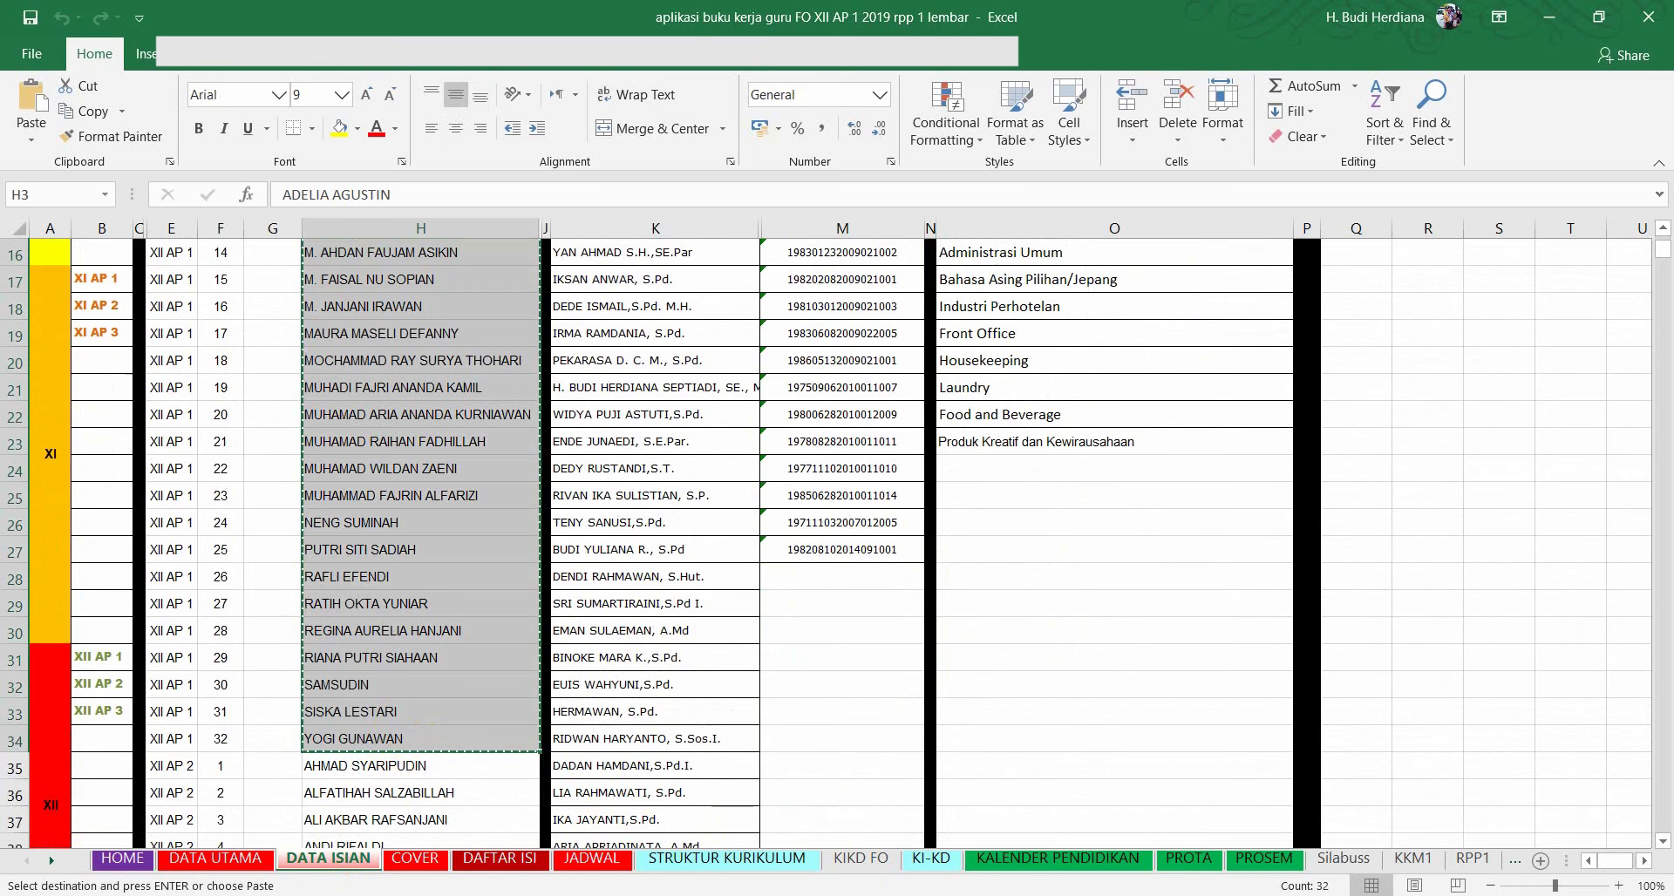
- Switch back to the Google Form and paste the copied student names as the grid question's rows, starting at Baris 1
key(alt+Tab)
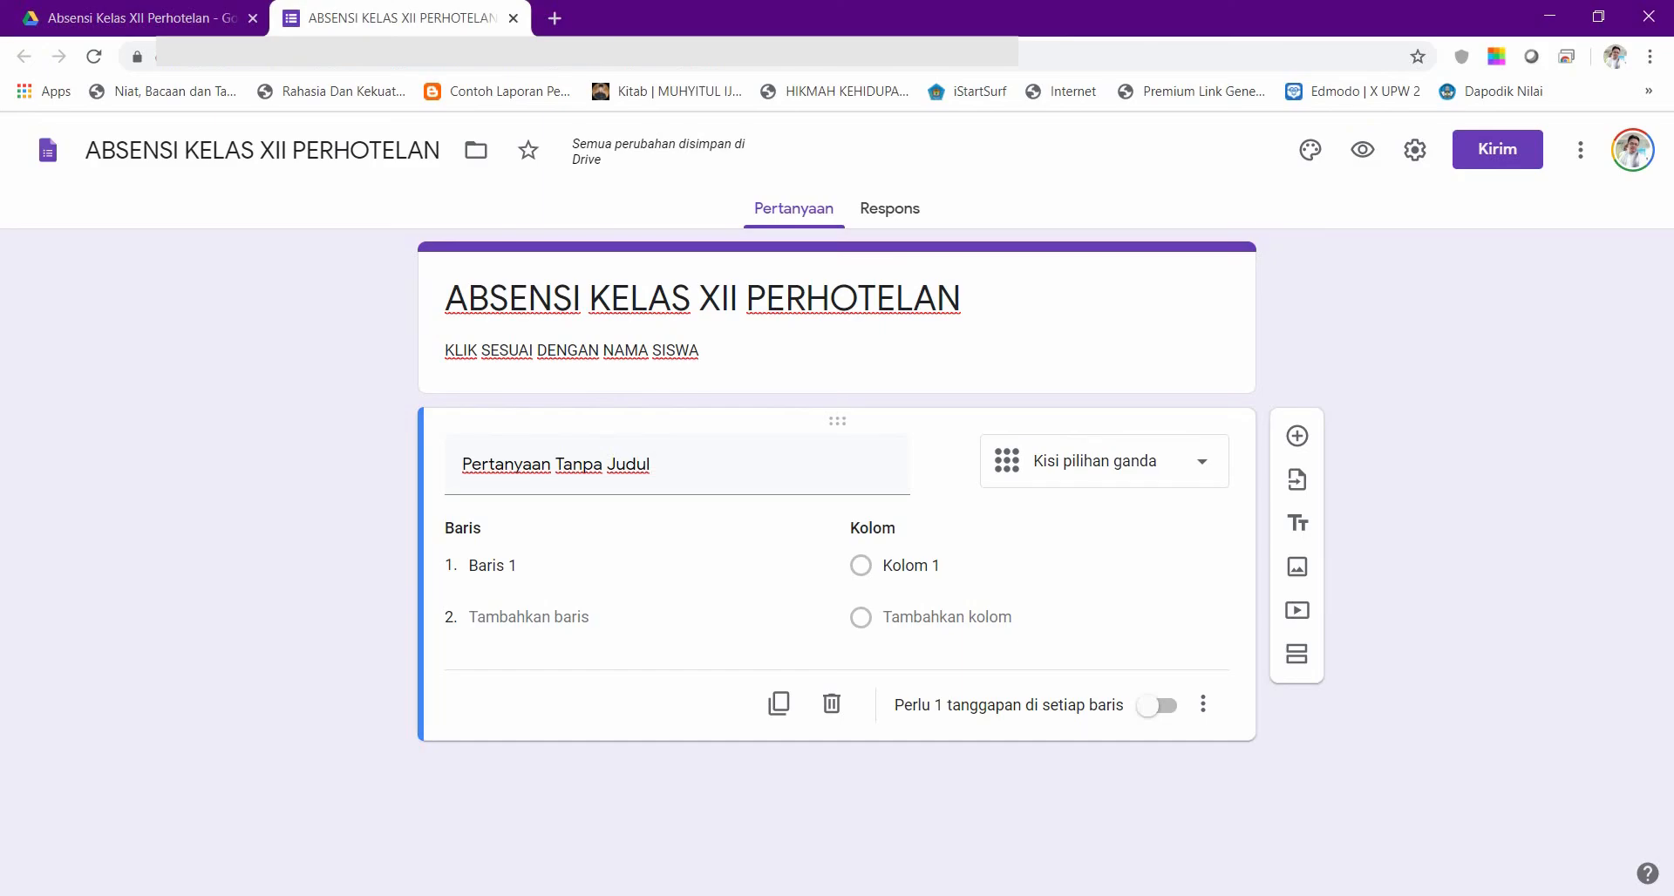
click(473, 563)
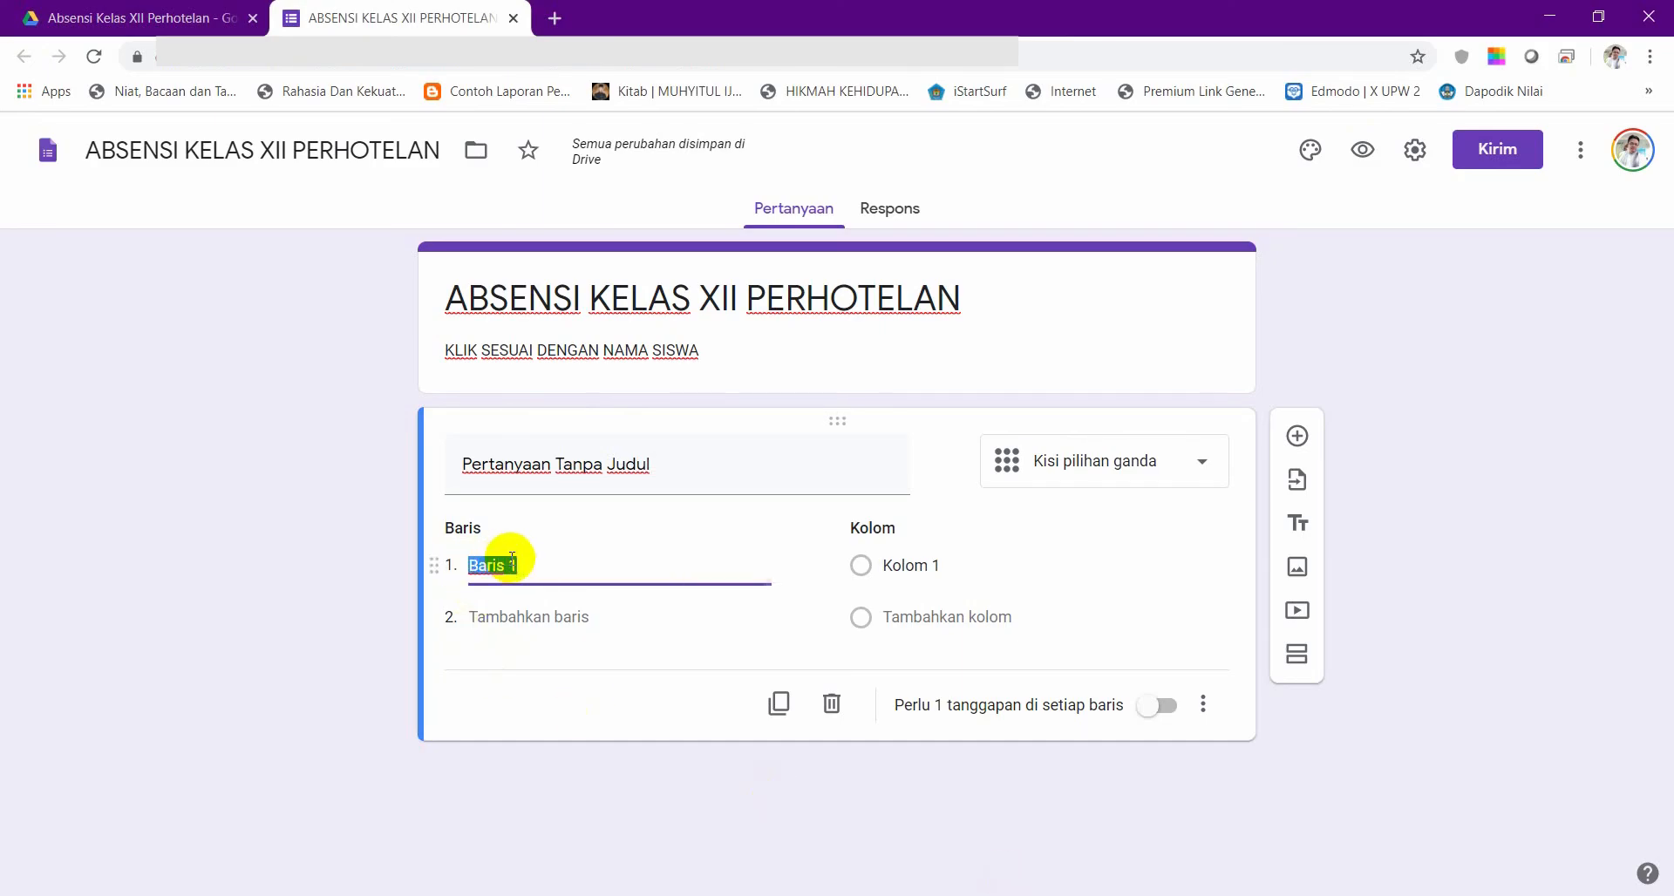
key(ctrl+v)
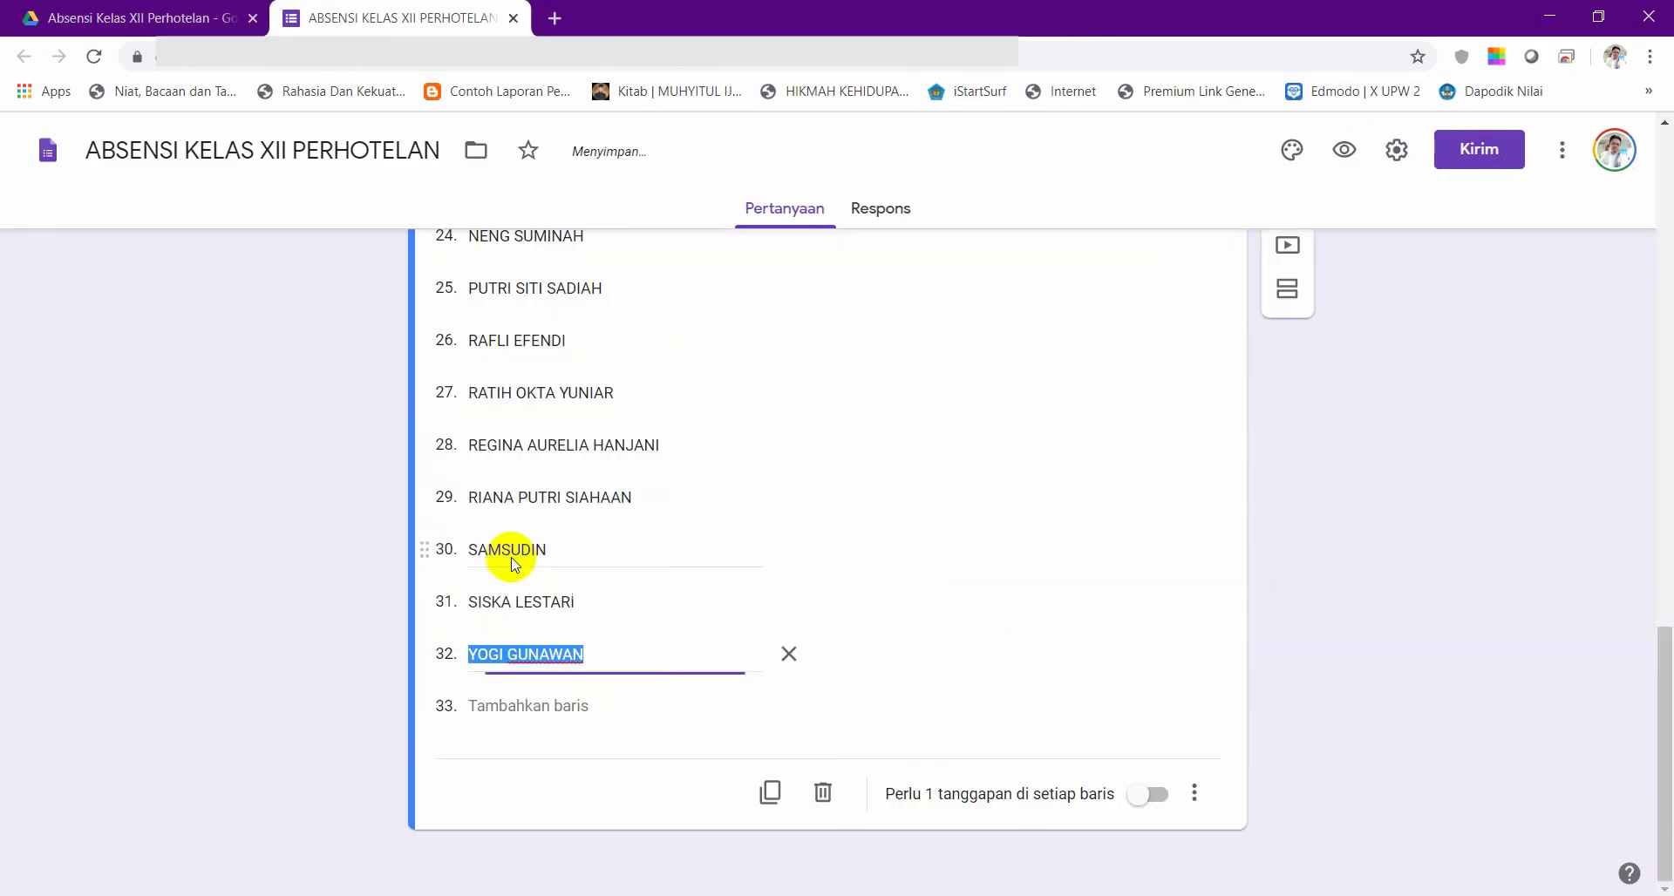
scroll(619, 626, up, 8)
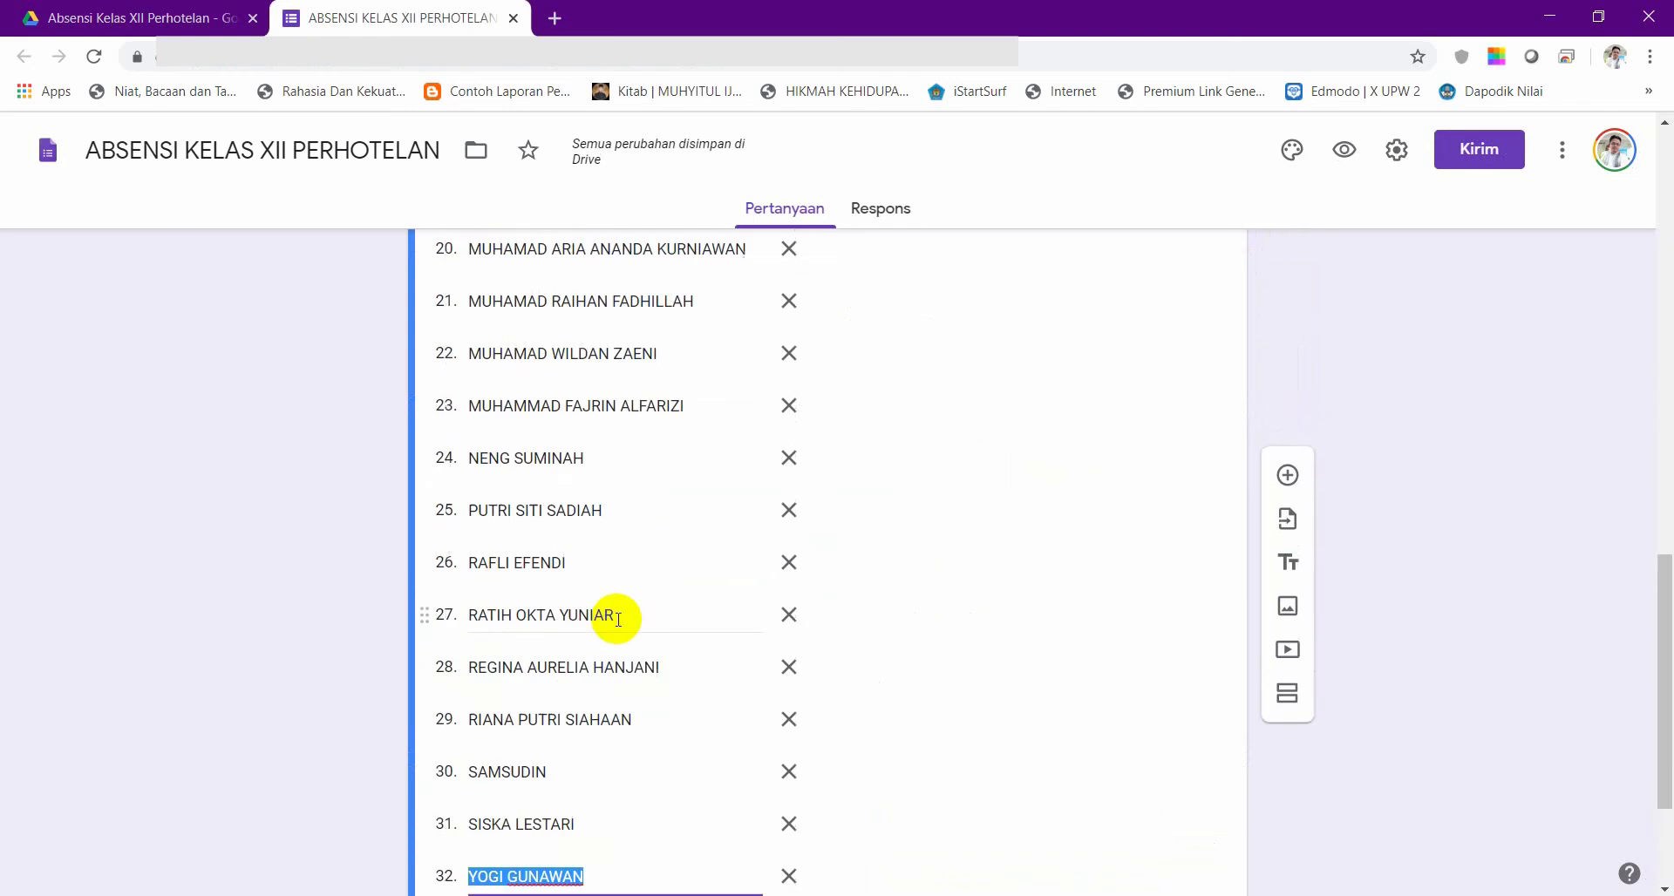
scroll(619, 621, up, 6)
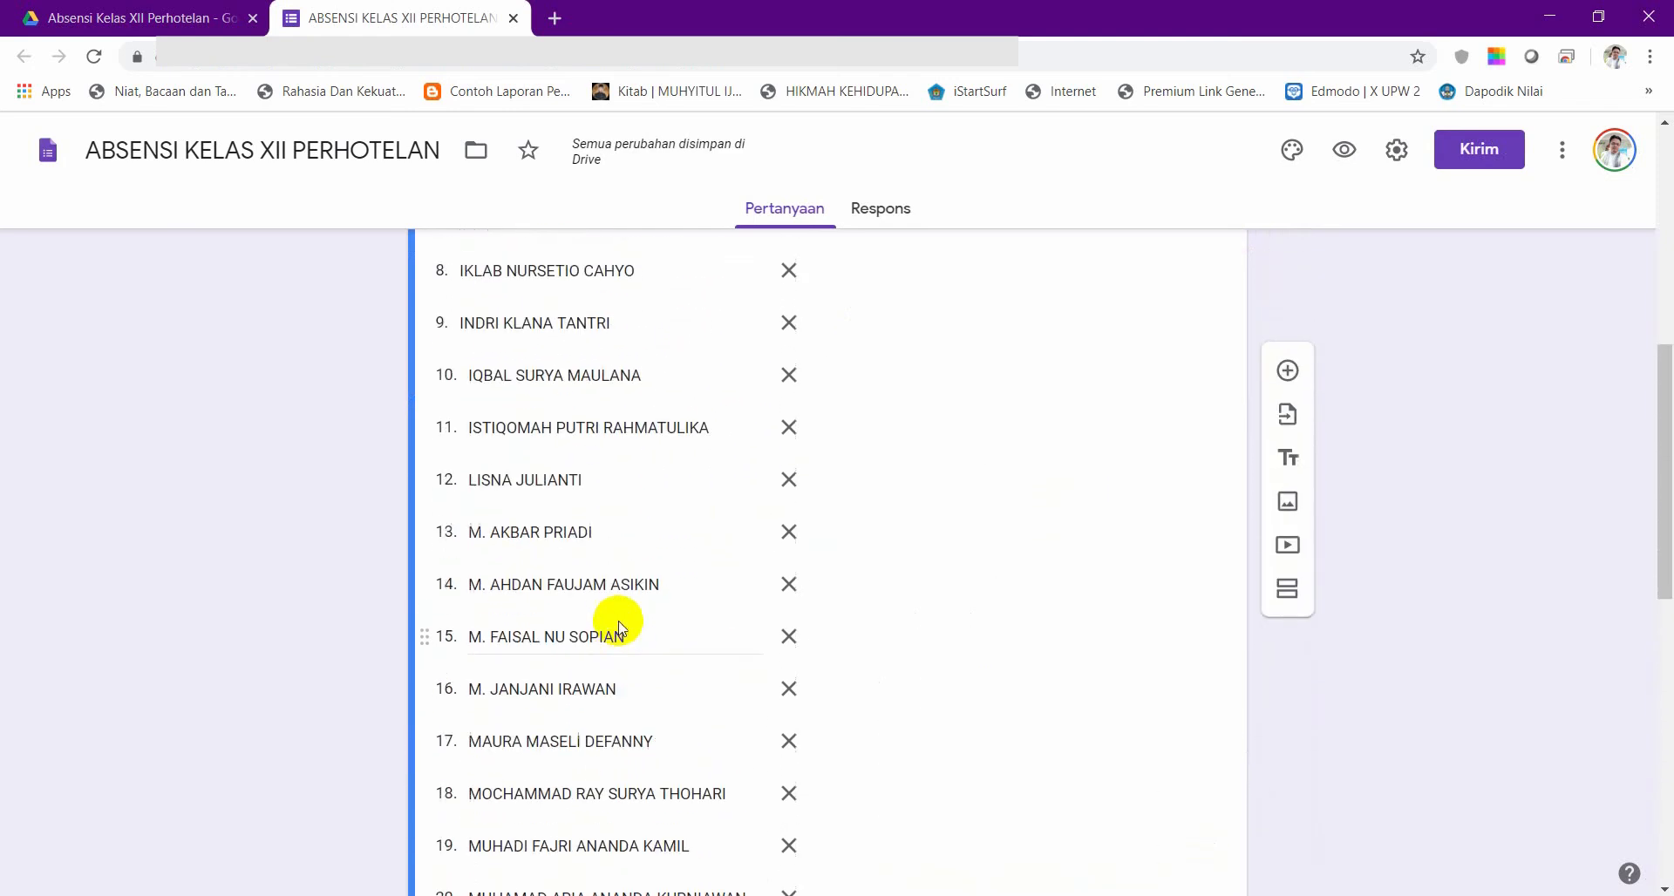
scroll(621, 628, up, 3)
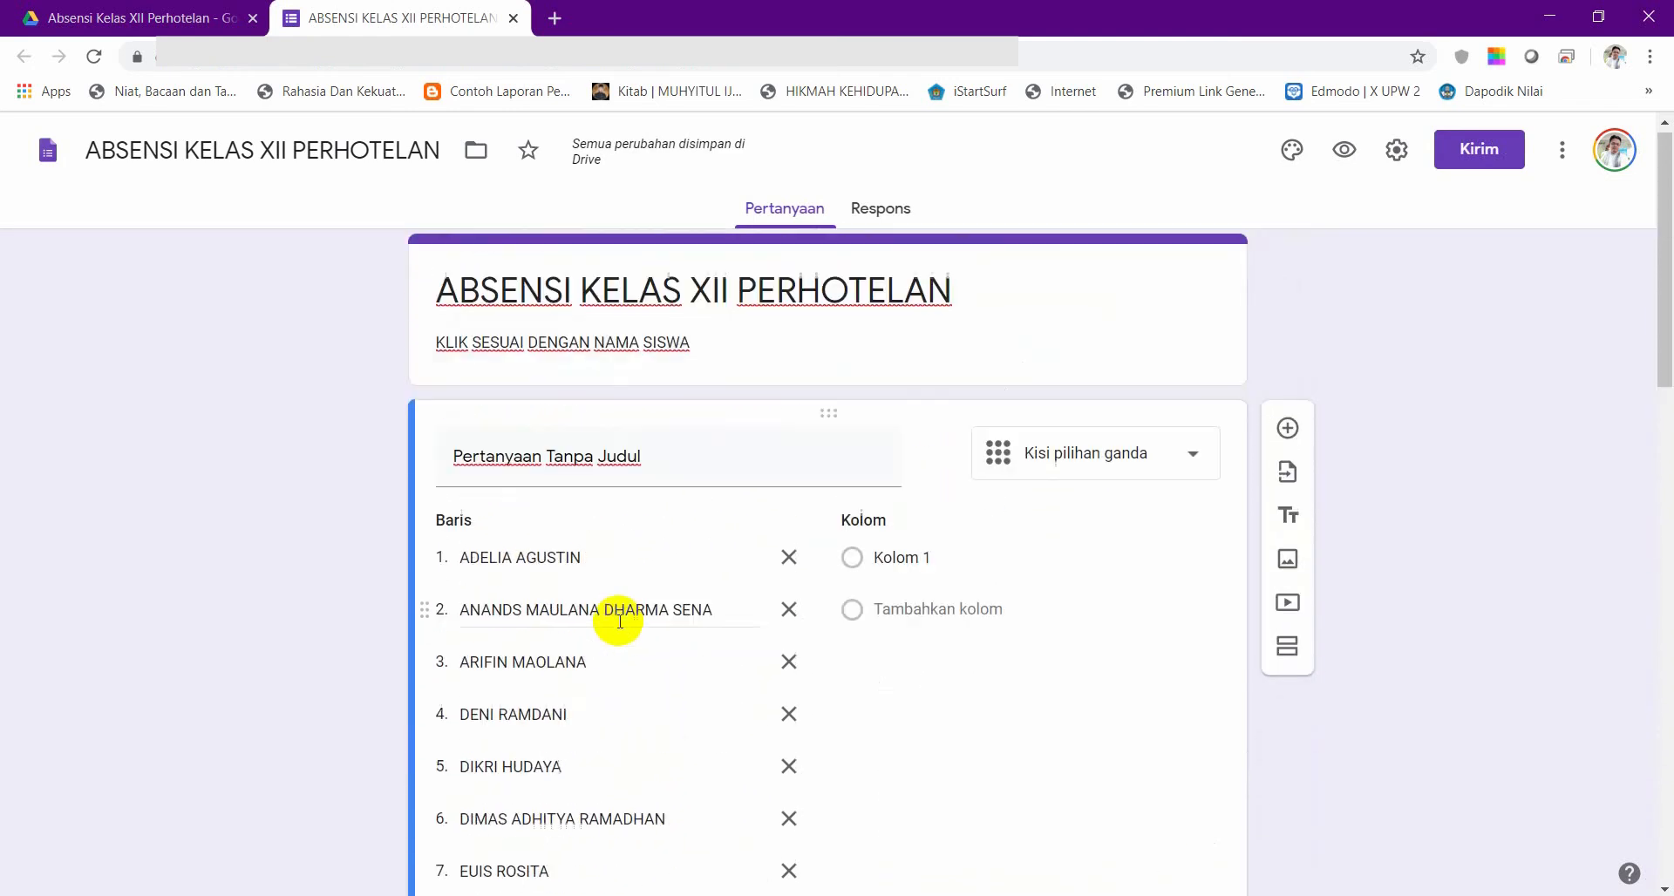
- Set the grid question's columns to HADIR, SAKIT, IJIN, ALFA and DISPENSASI
click(956, 446)
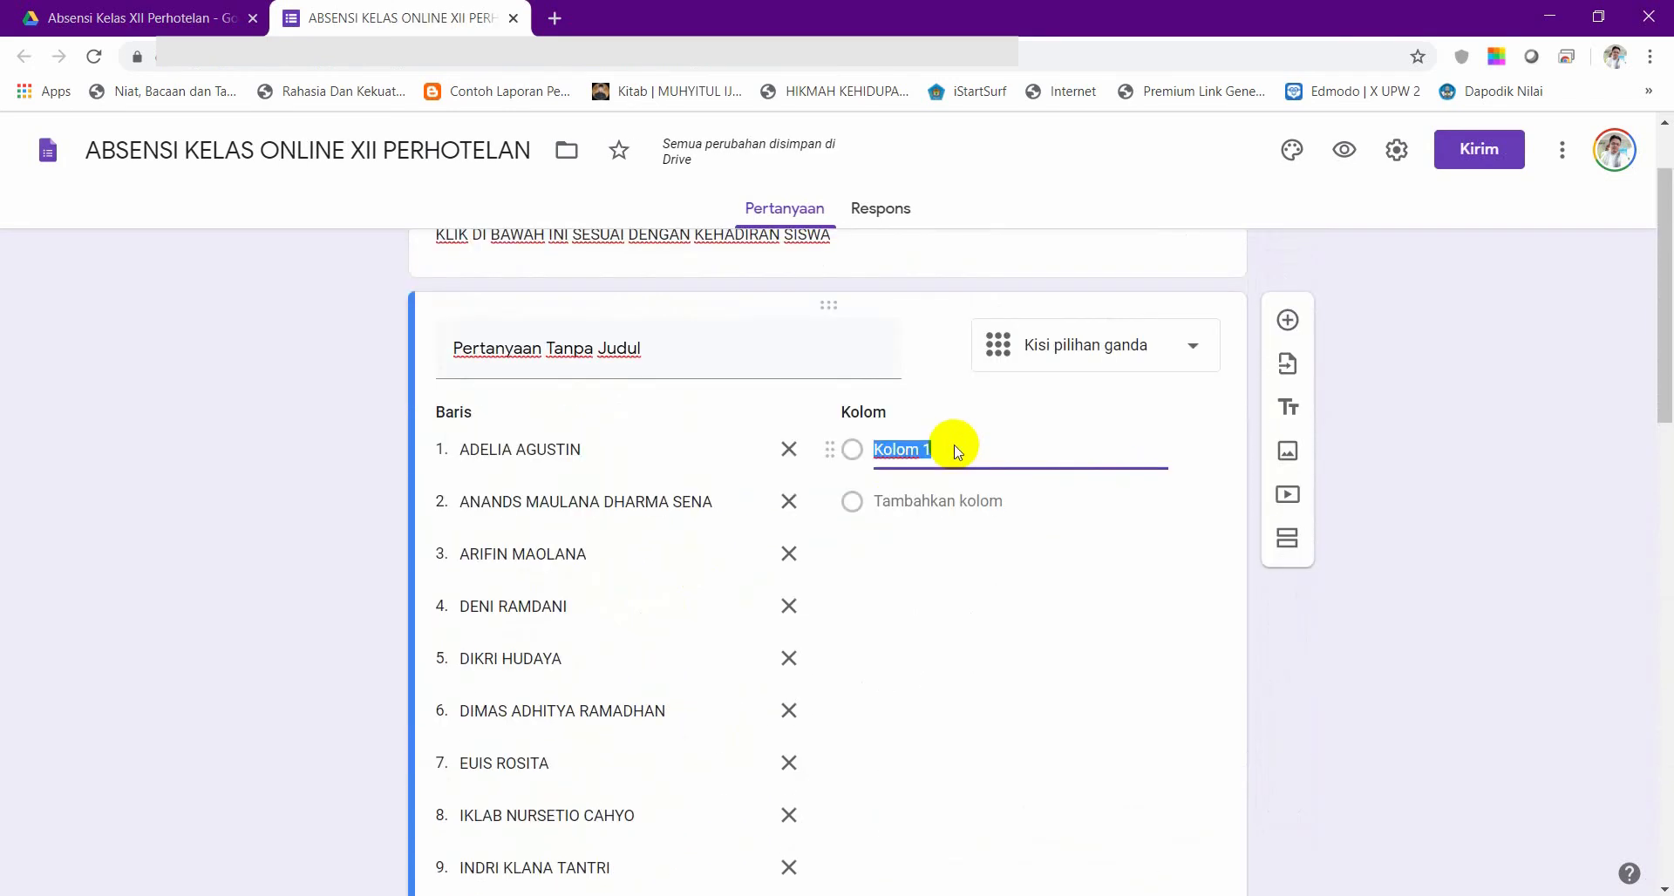
text(h)
key(BackSpace)
key(BackSpace)
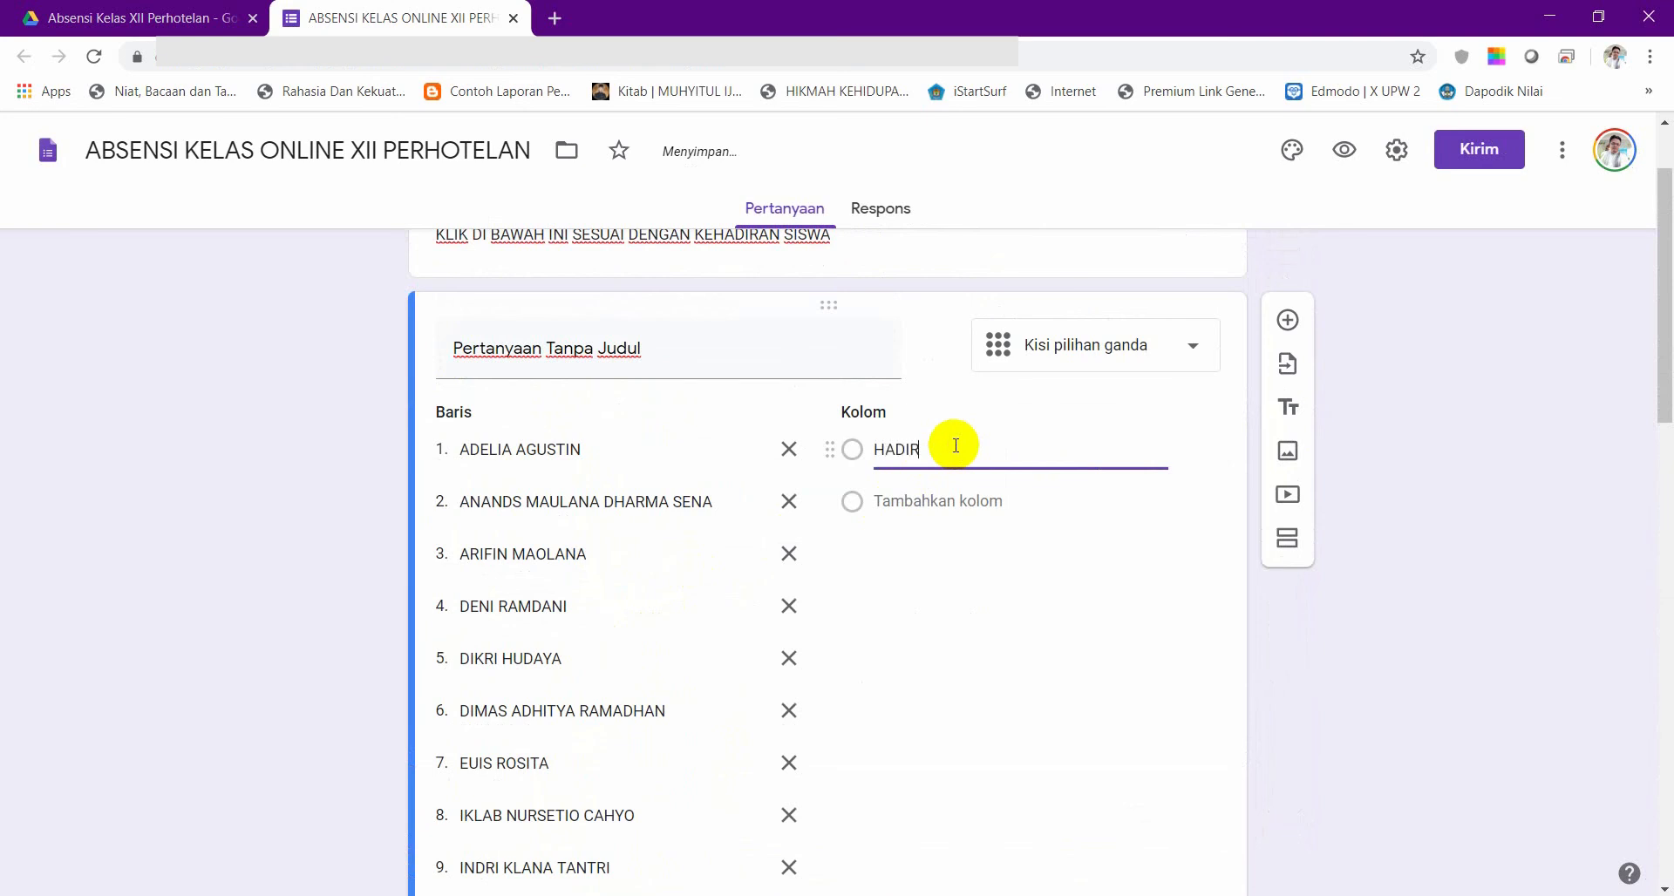
click(935, 500)
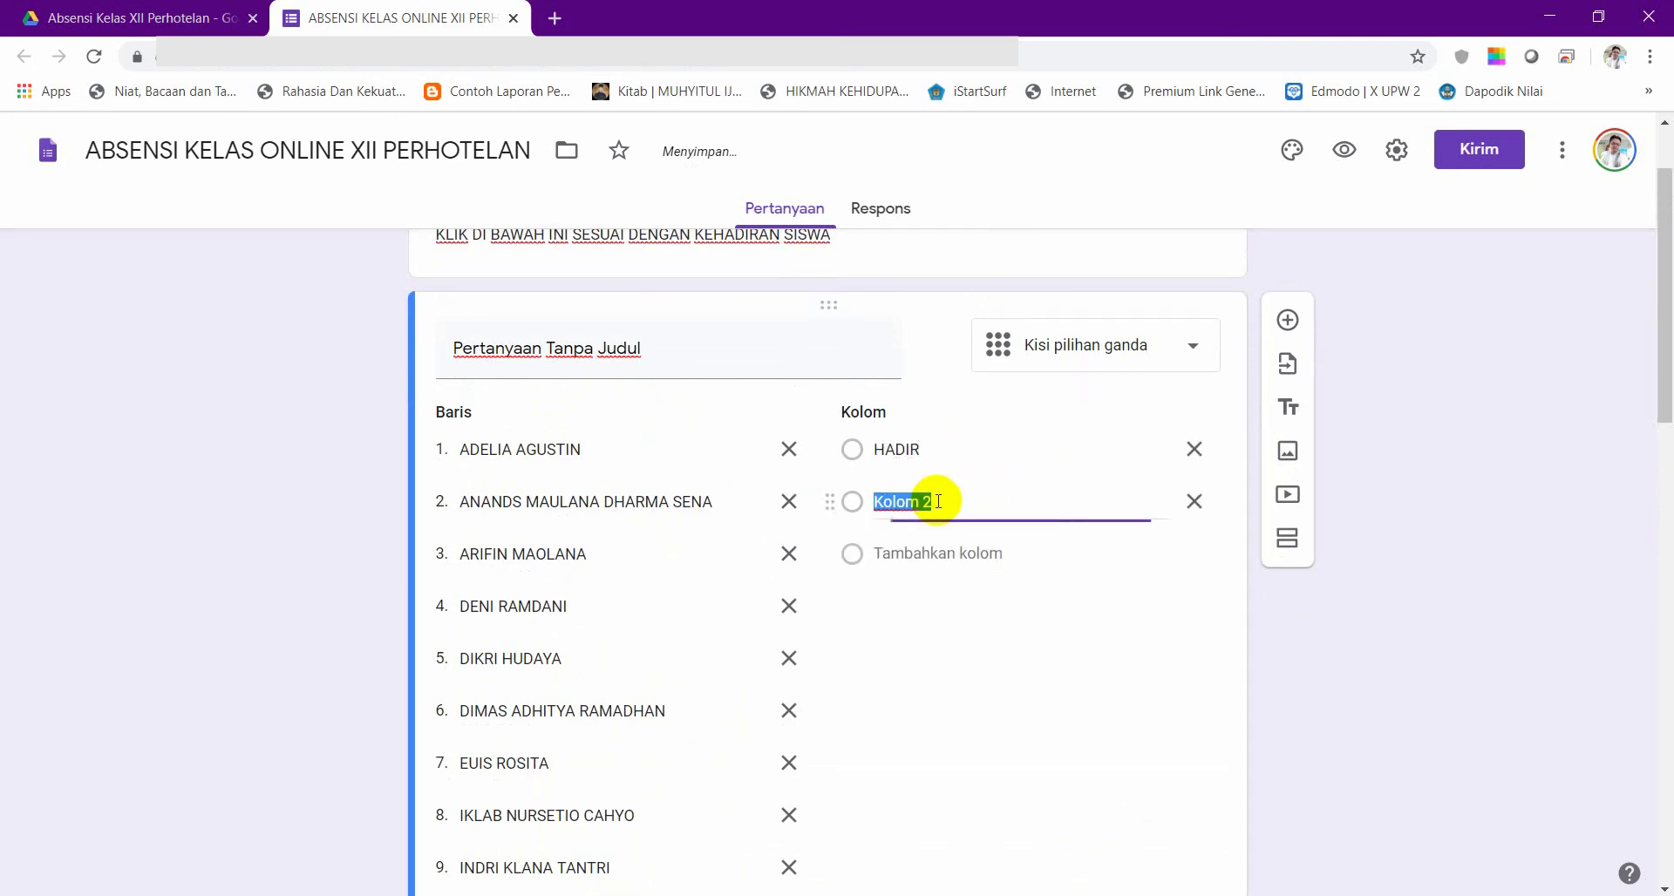
text(SAKIT)
click(935, 552)
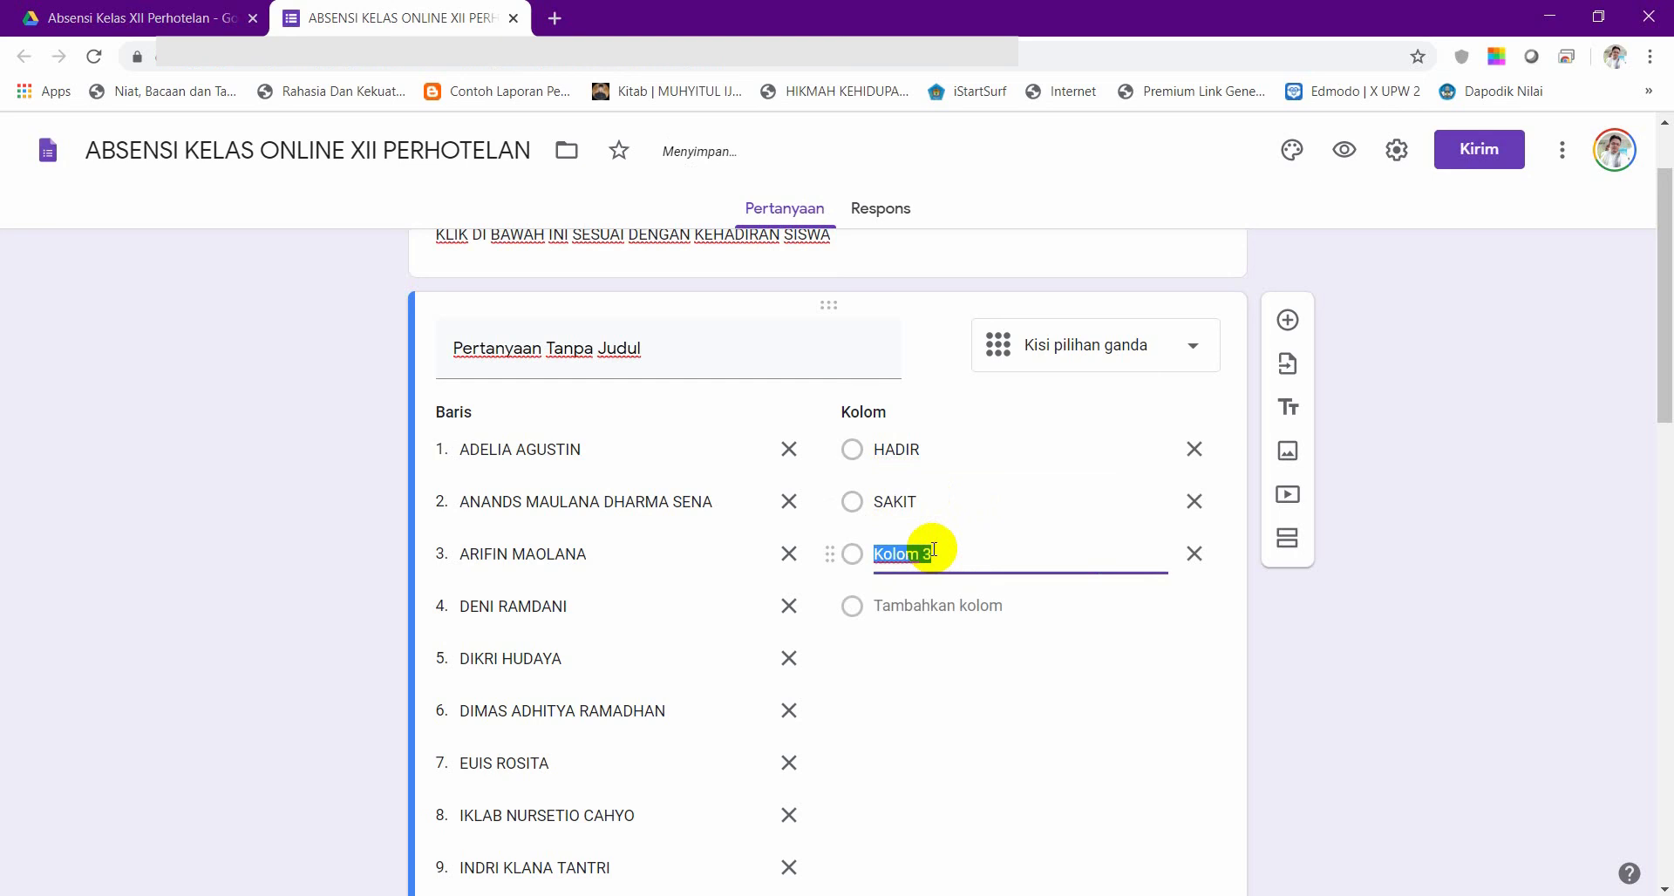
text(IJIN)
click(899, 604)
text(ALFA)
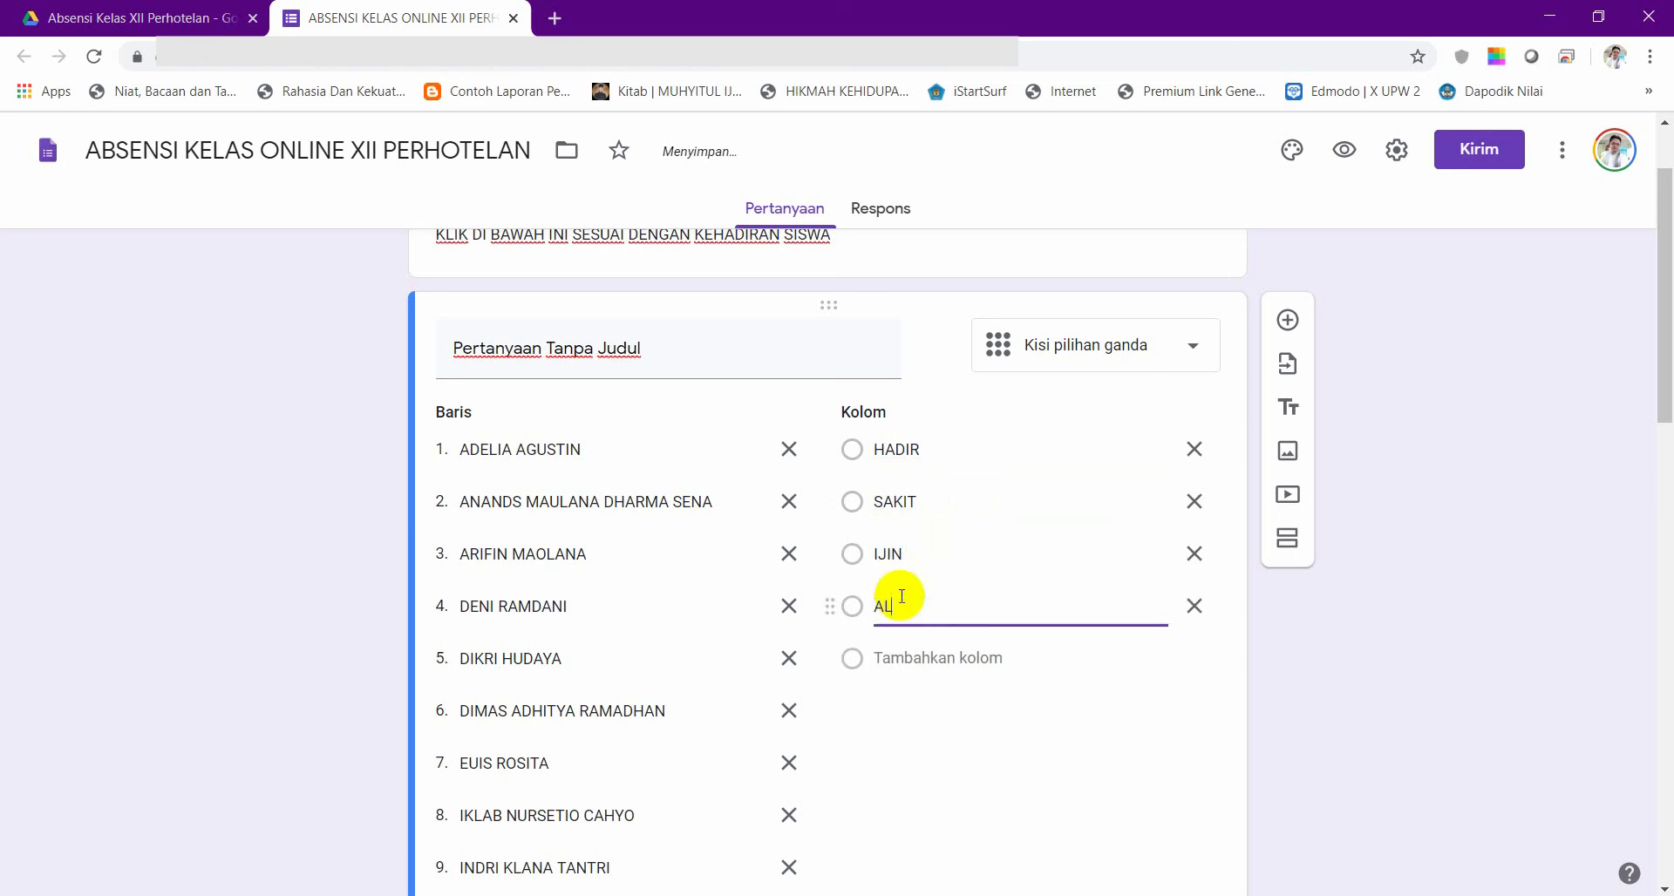
click(893, 658)
text(DISPENSASI)
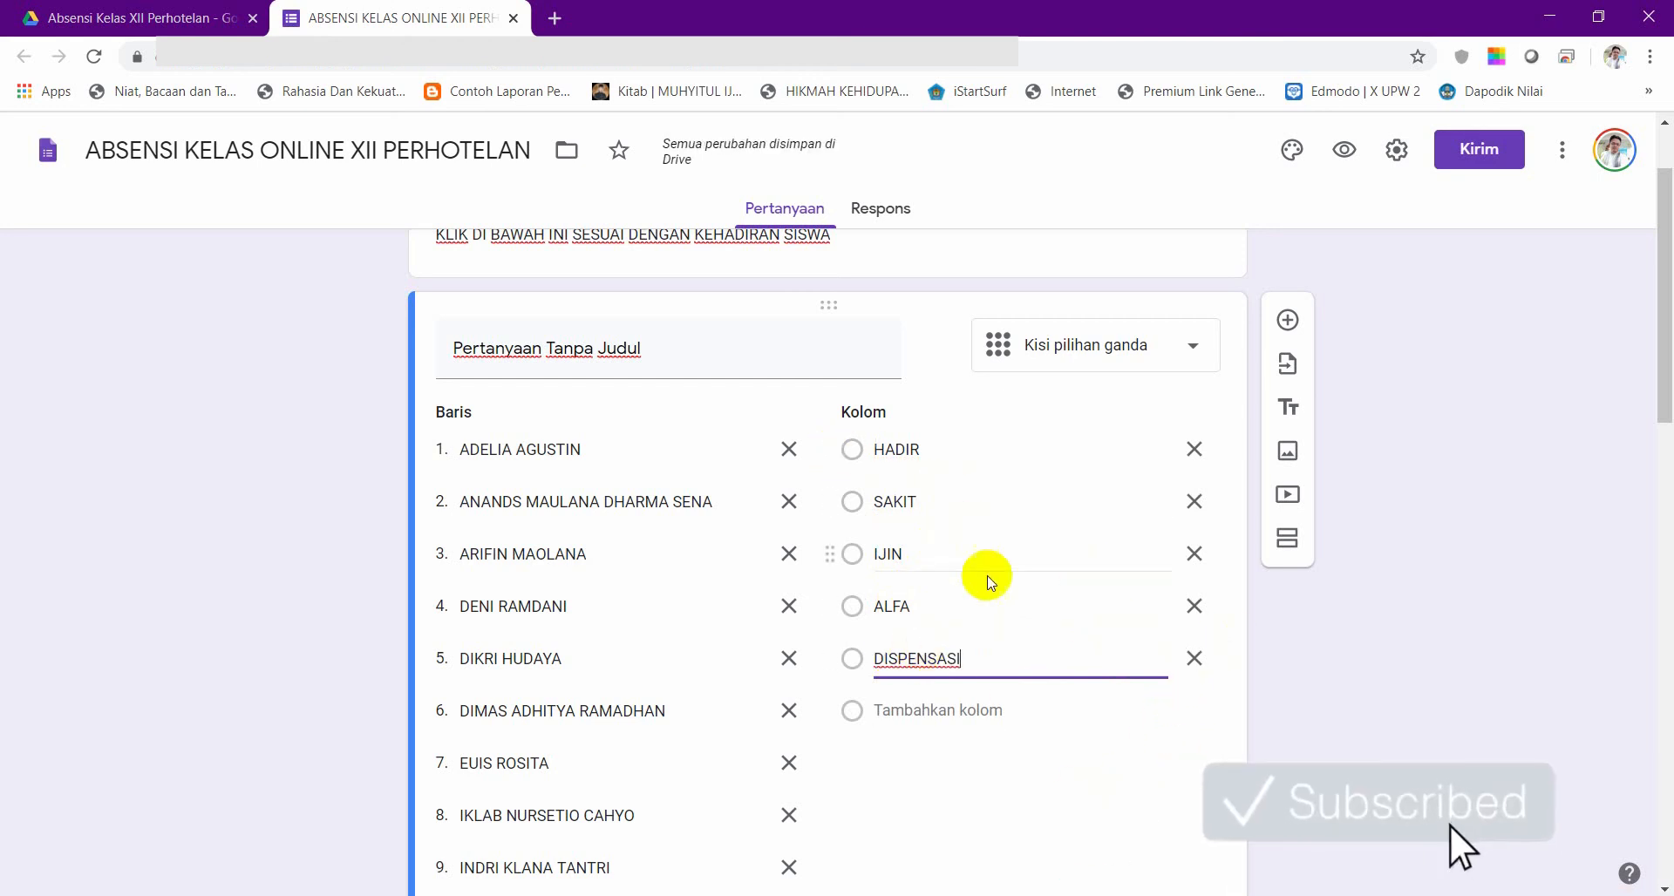
- Create a new spreadsheet for the form's responses and inspect the first student's column header in B1
scroll(1359, 618, up, 2)
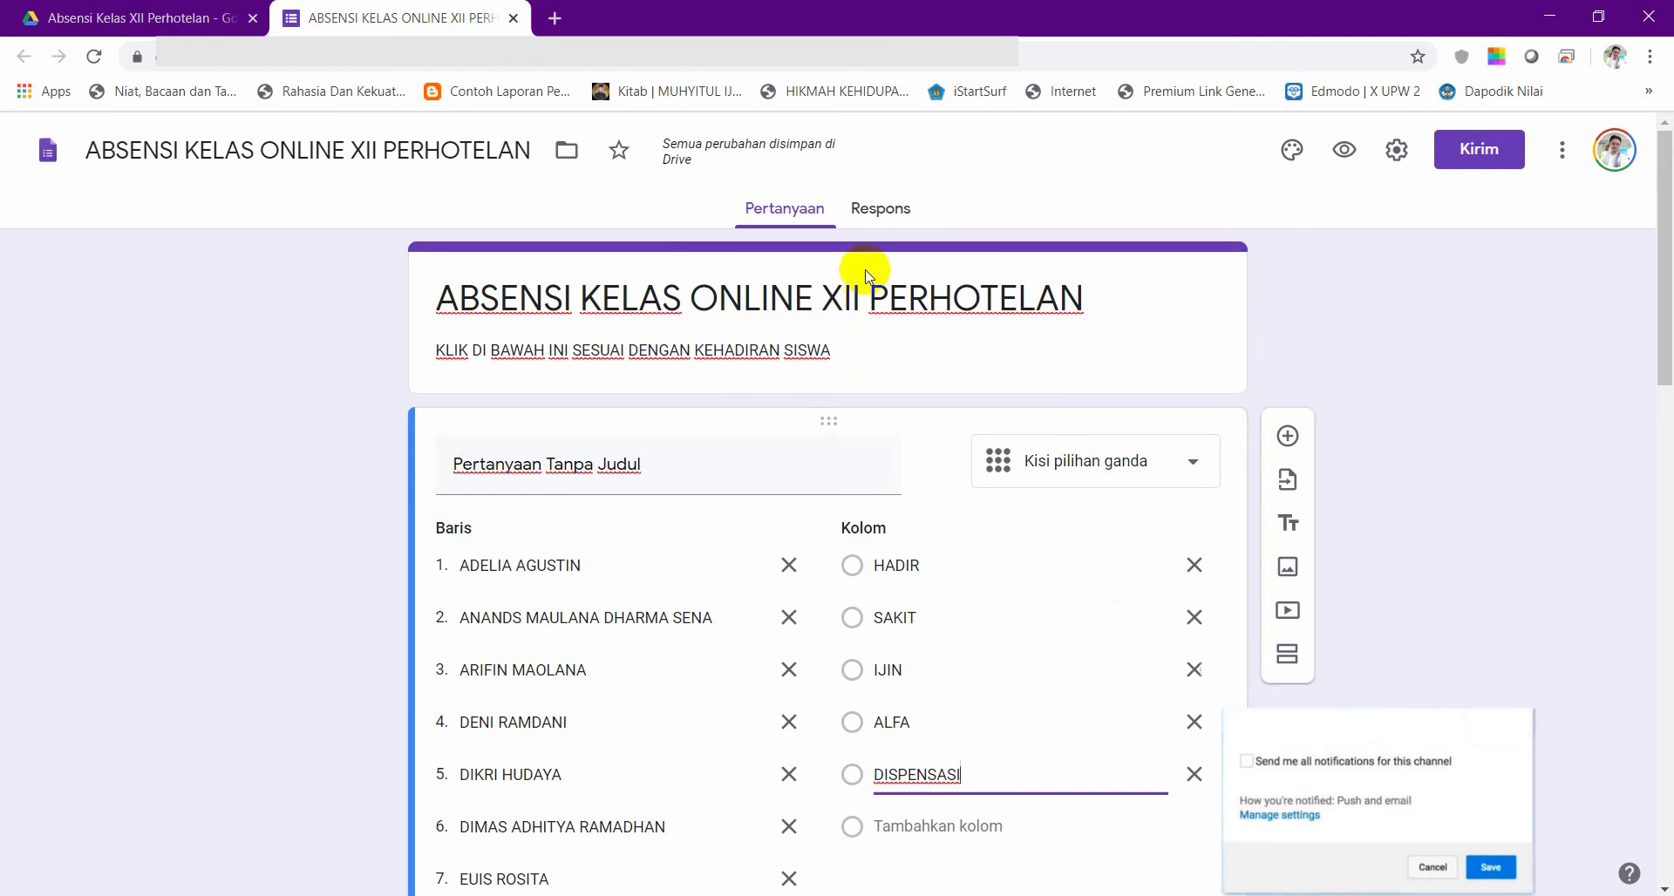
click(883, 212)
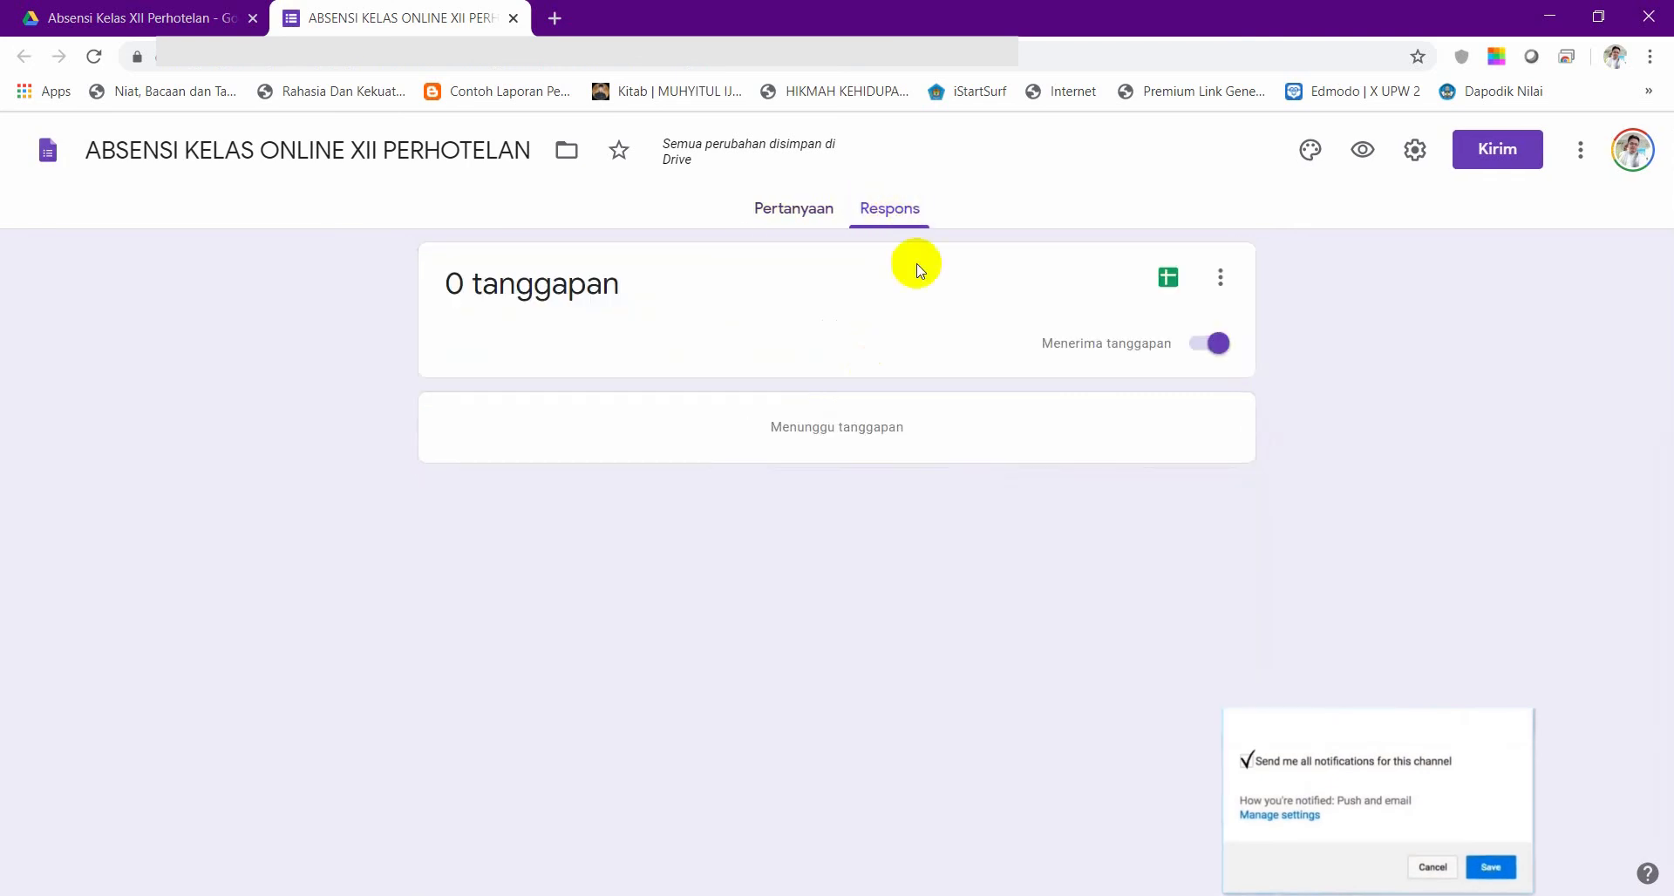
click(1172, 280)
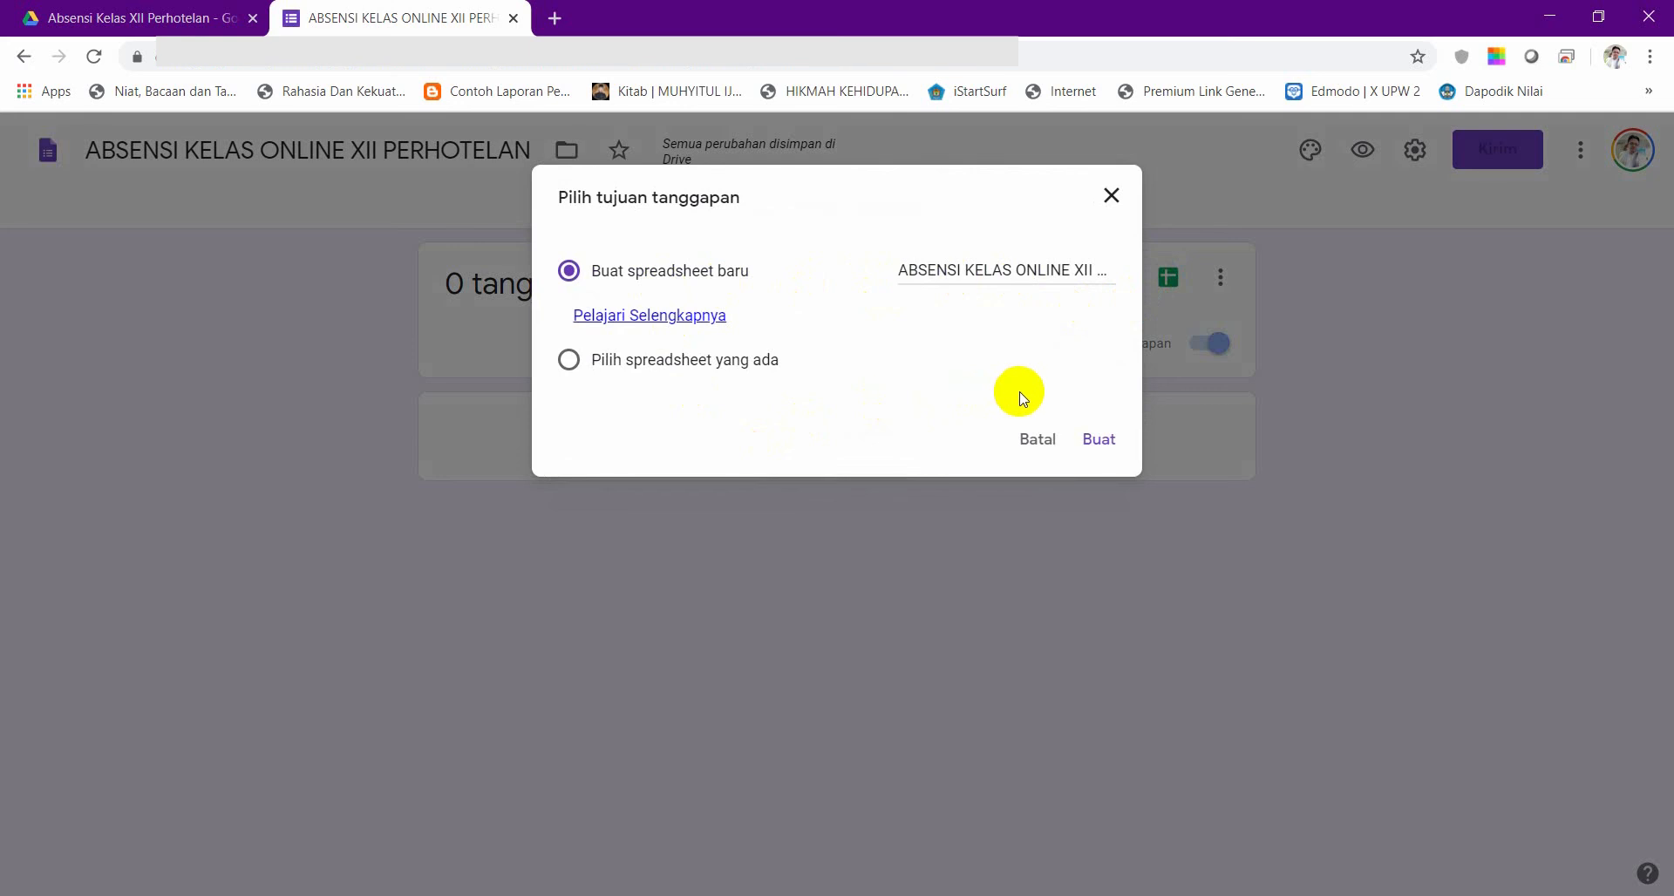
click(1097, 445)
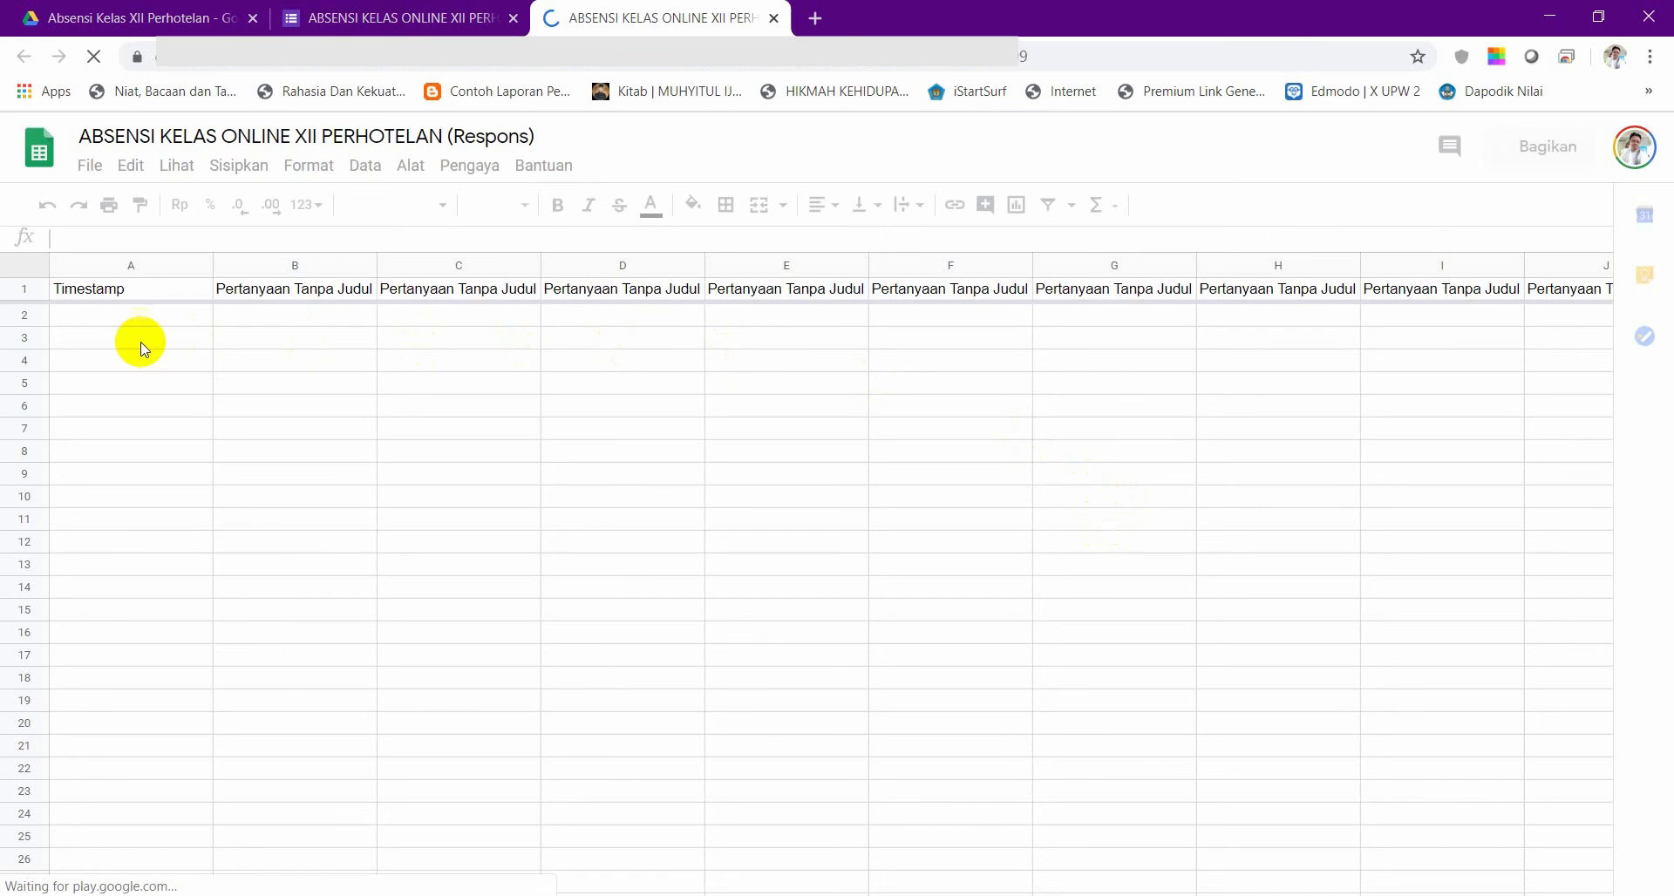
click(277, 293)
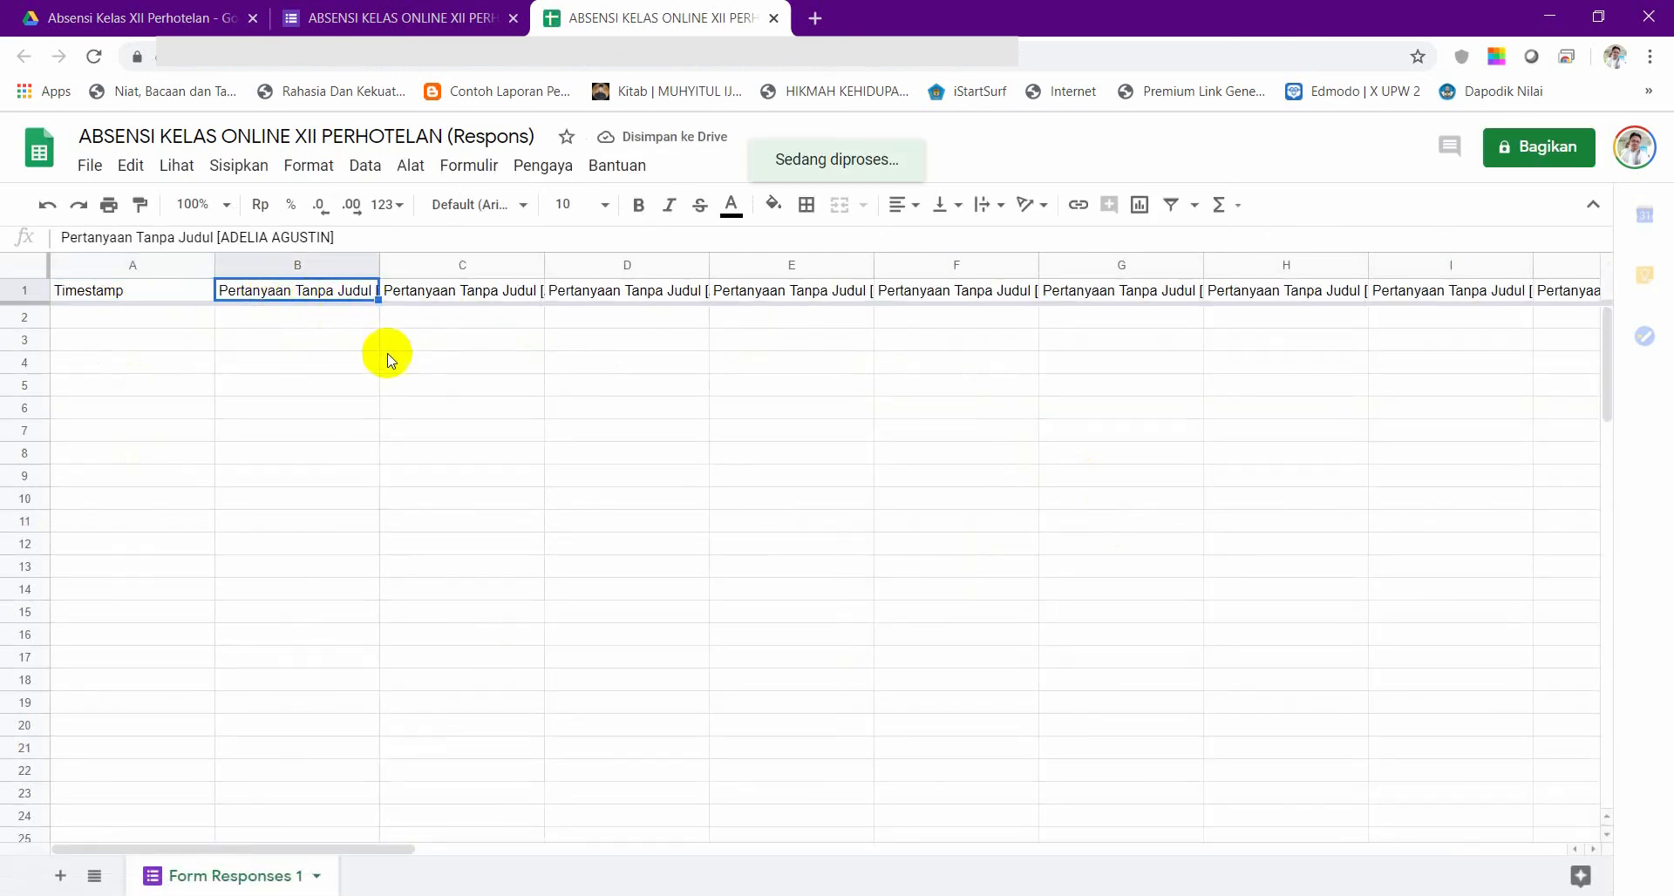
- Return to the form, delete the grid question's default title "Pertanyaan Tanpa Judul", and check the column headers in the response sheet
click(379, 24)
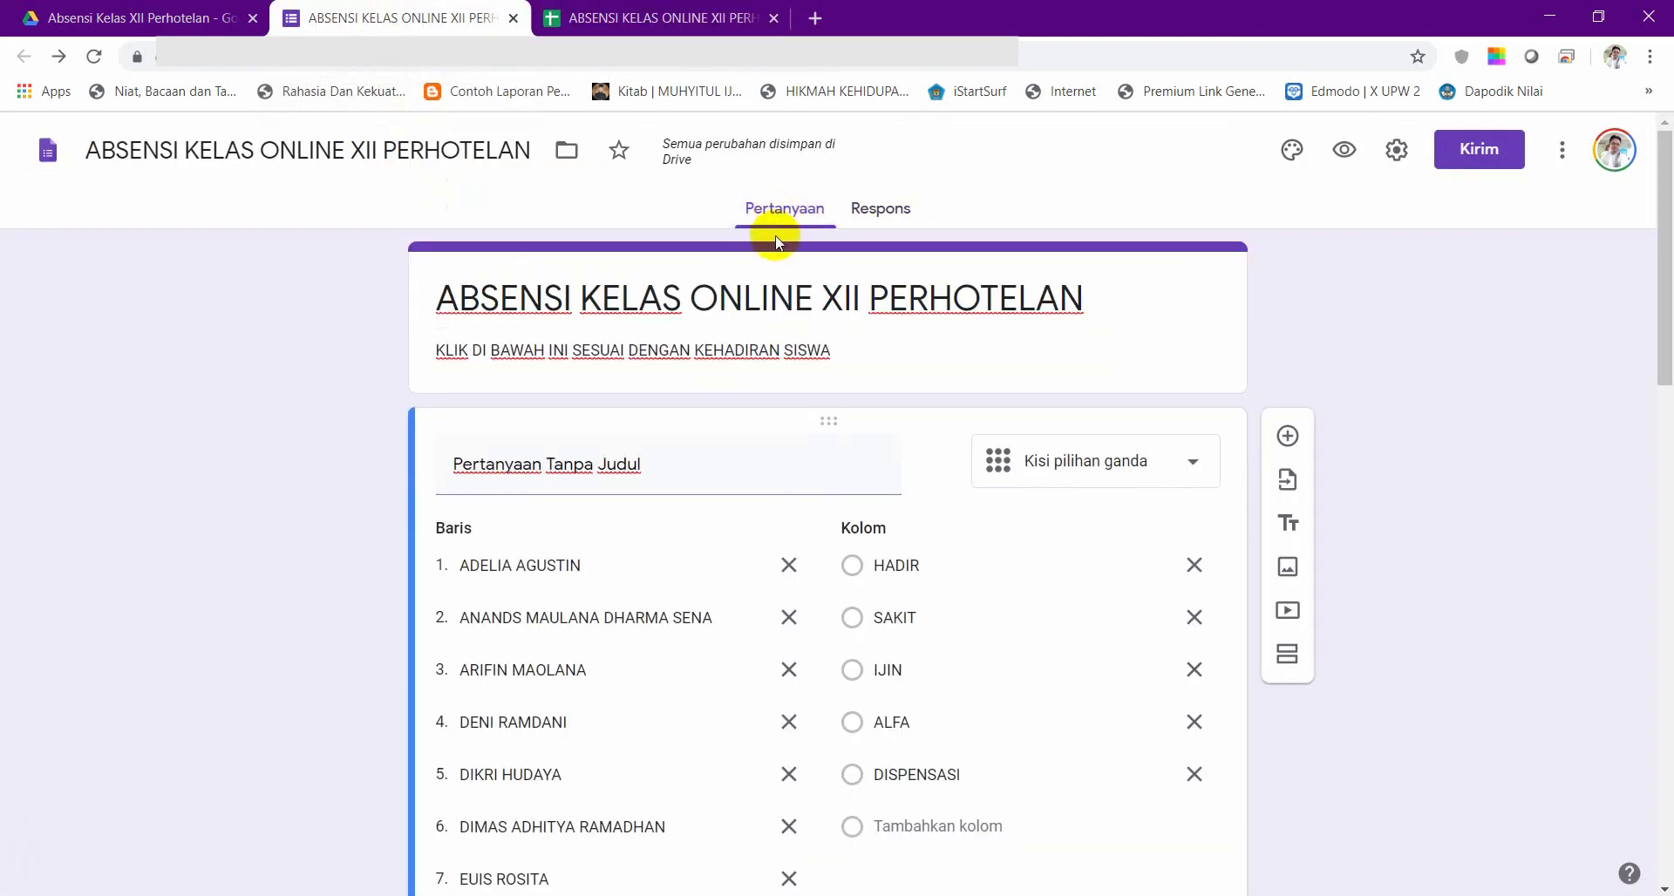
click(658, 476)
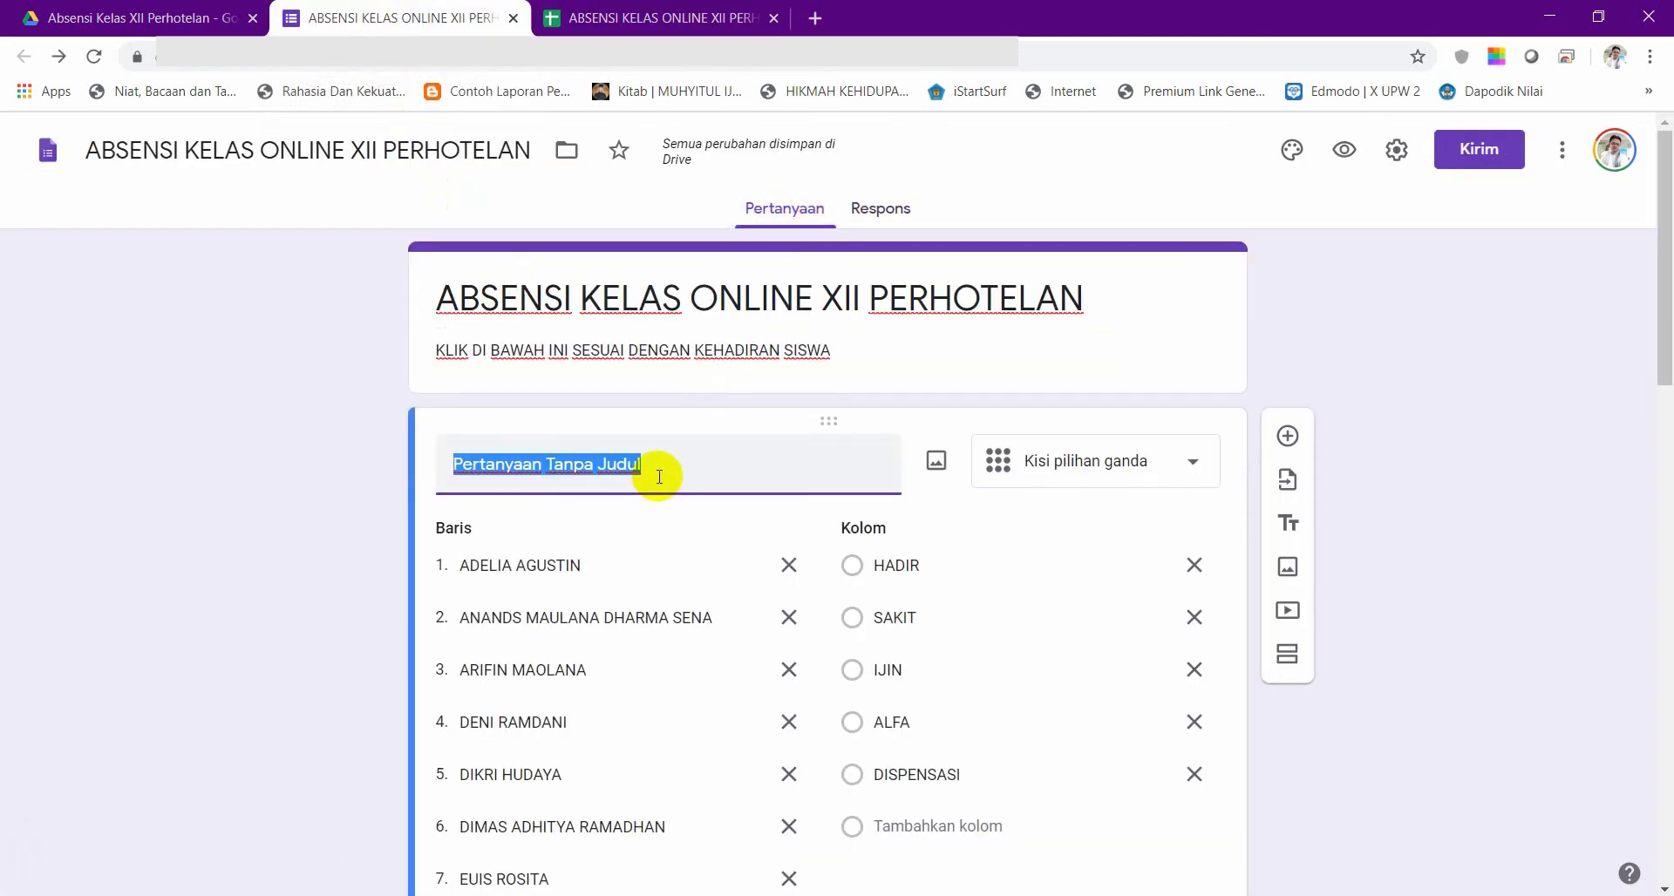
key(BackSpace)
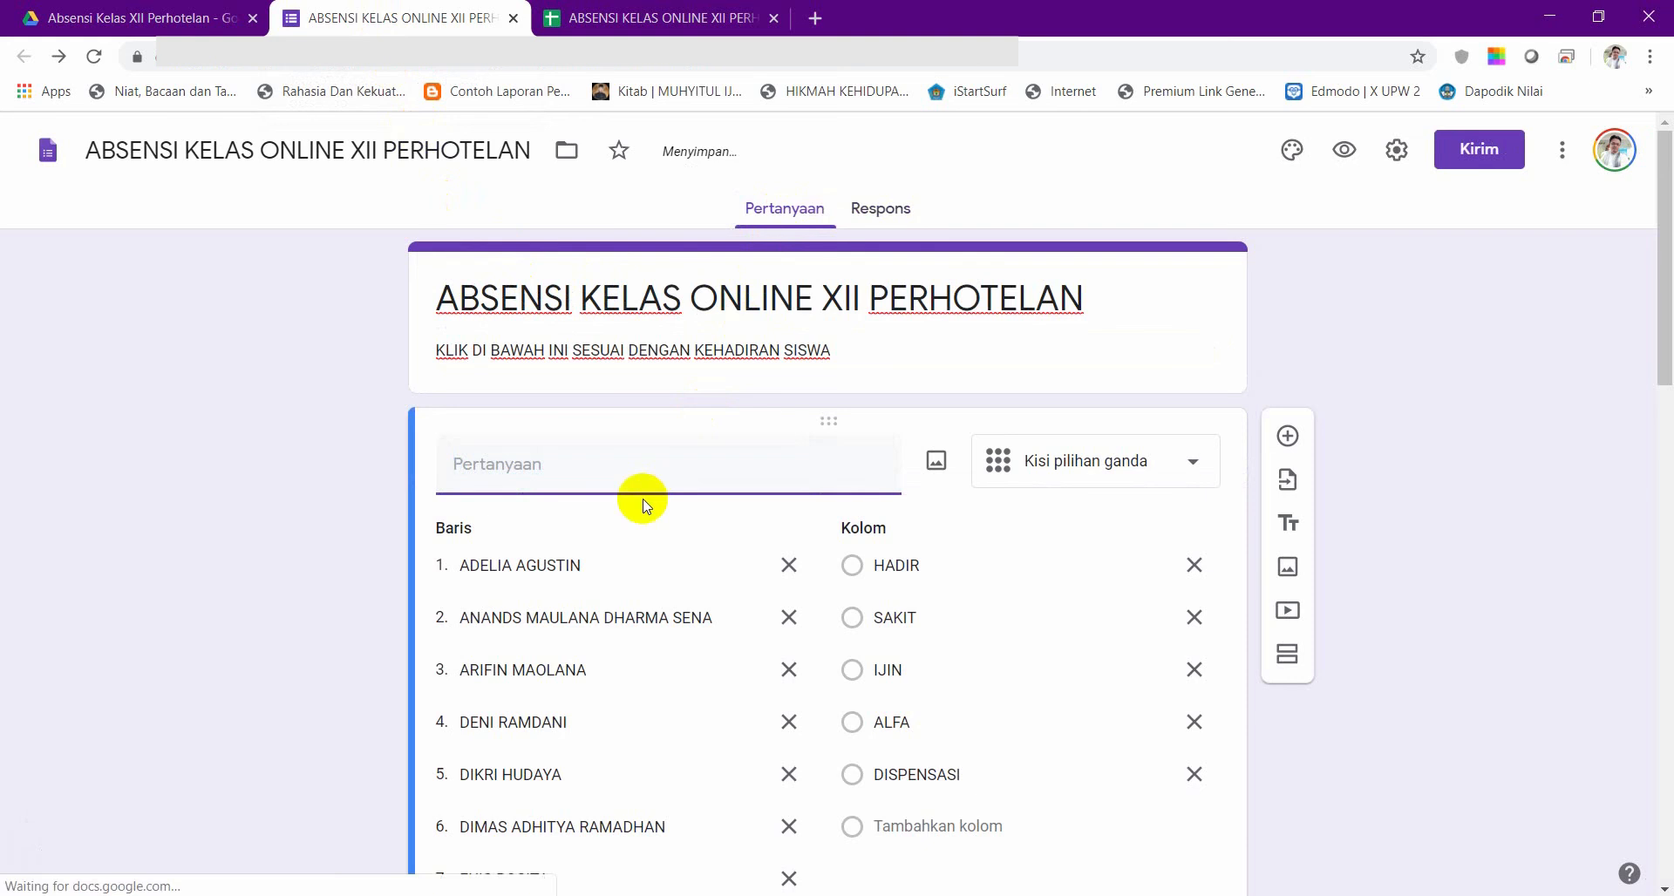
click(598, 565)
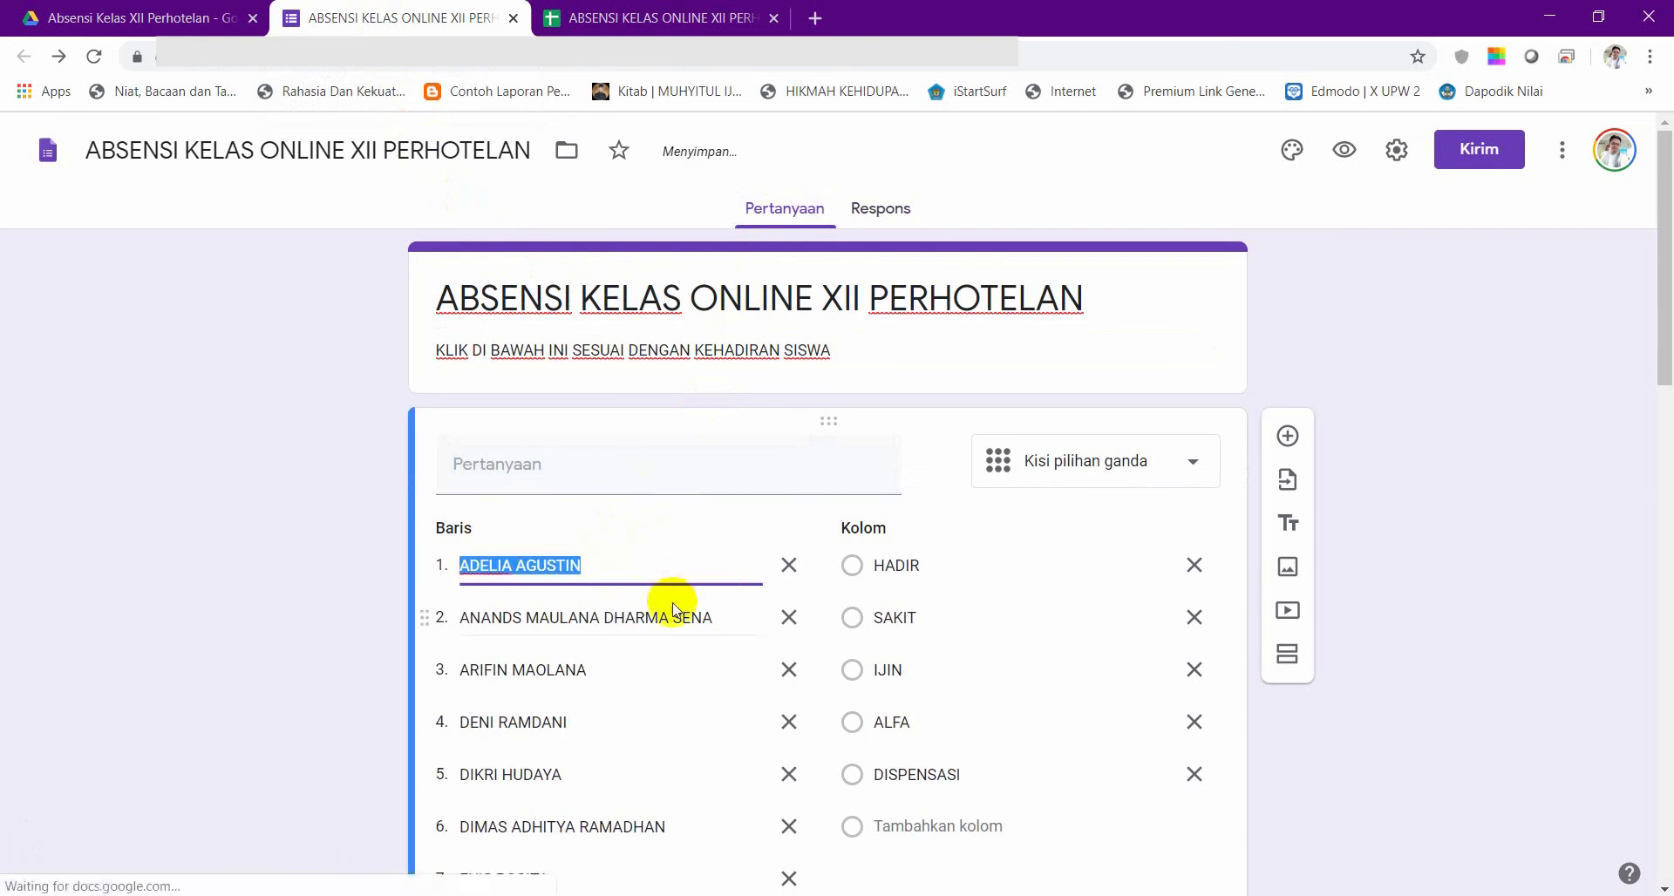
click(649, 18)
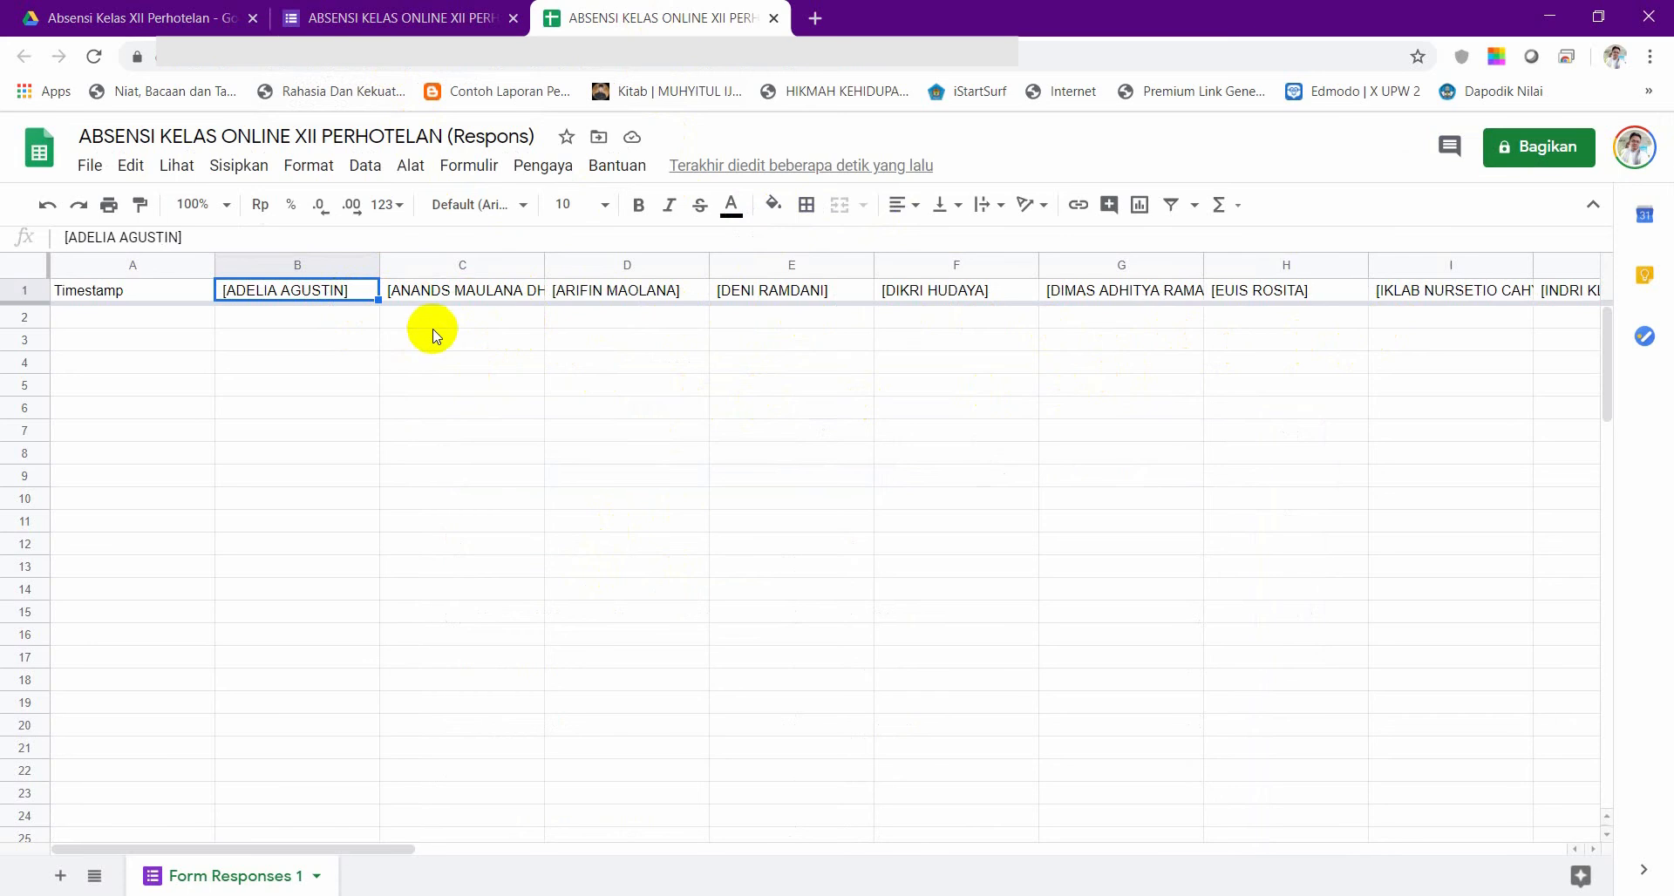
- Preview the form and mark students 1–2 as HADIR, 3 as SAKIT, 4–5 as ALFA and 6–7 as HADIR
click(395, 21)
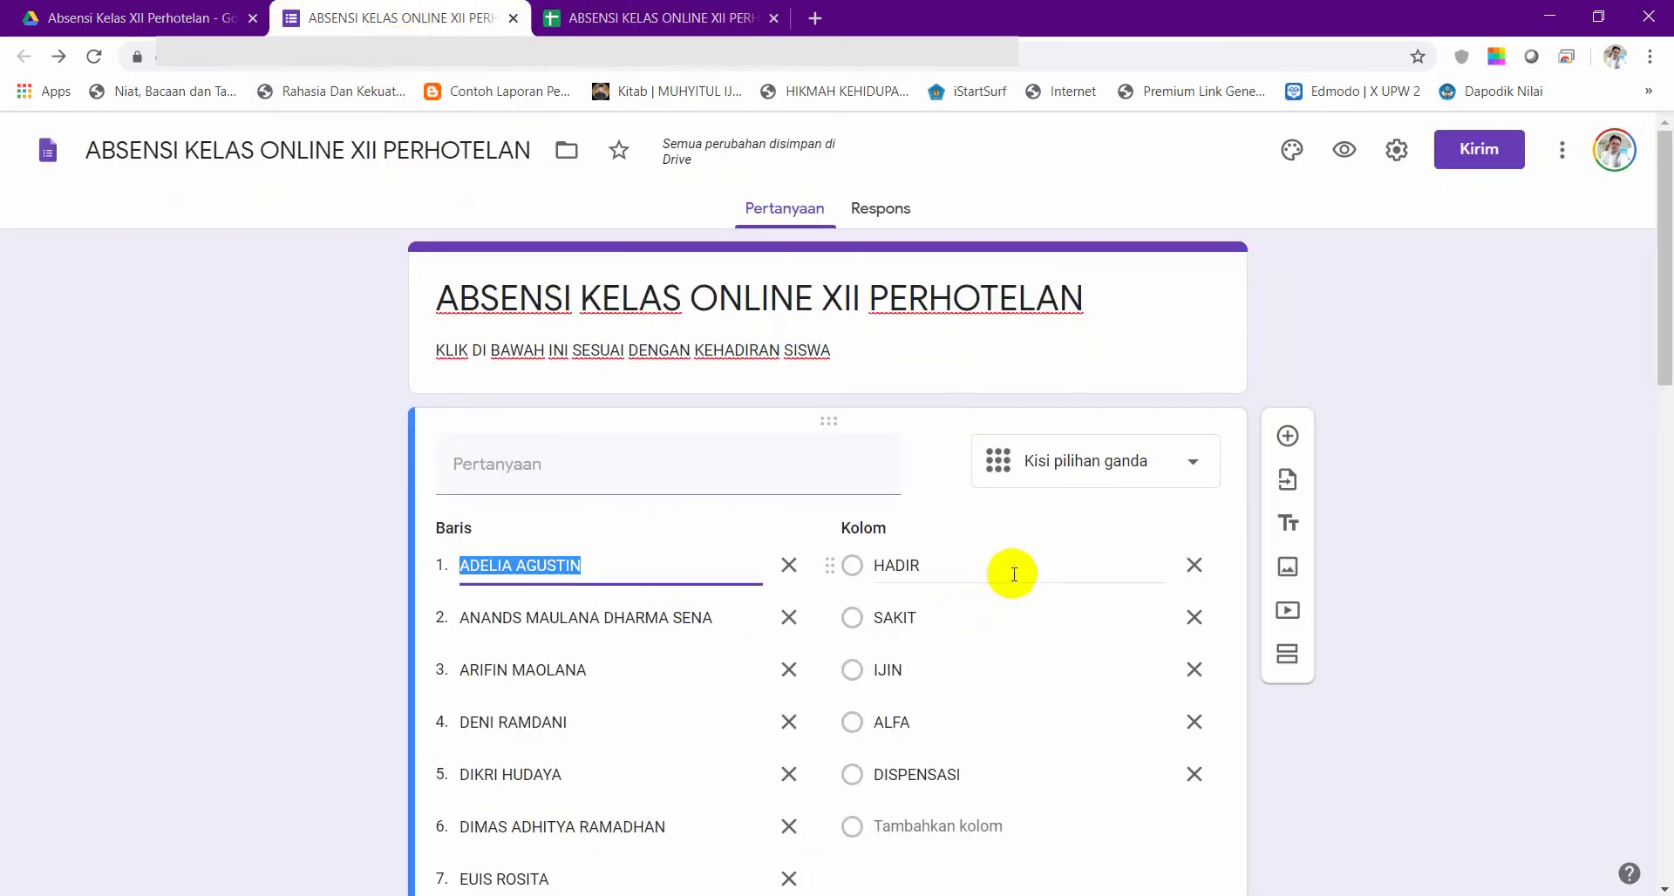
click(1345, 151)
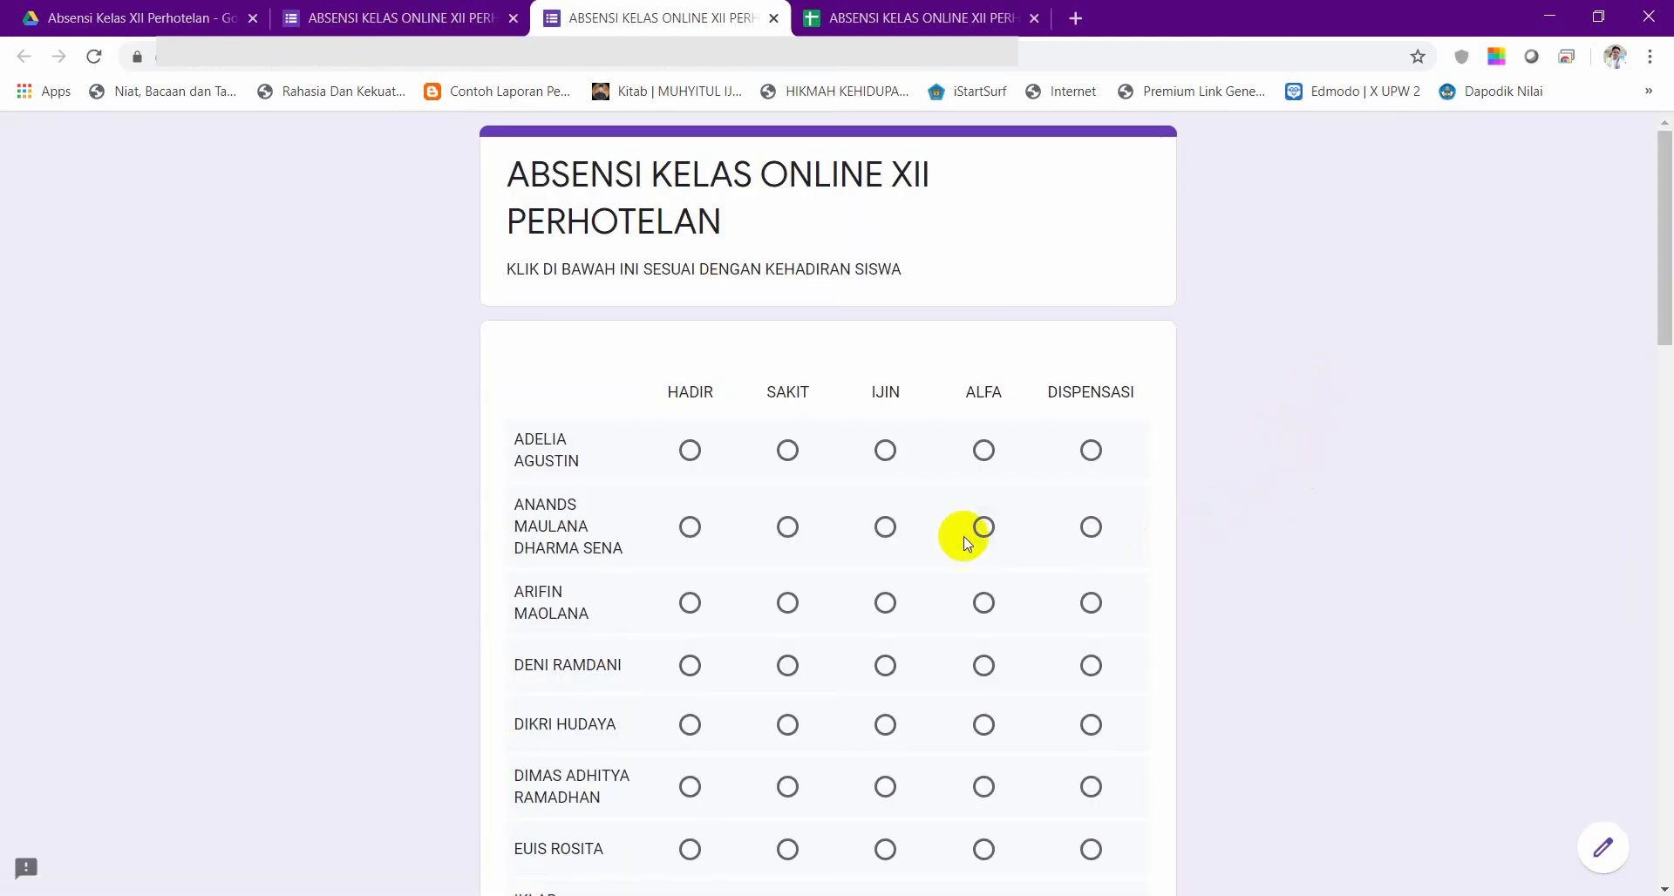
click(689, 450)
click(690, 528)
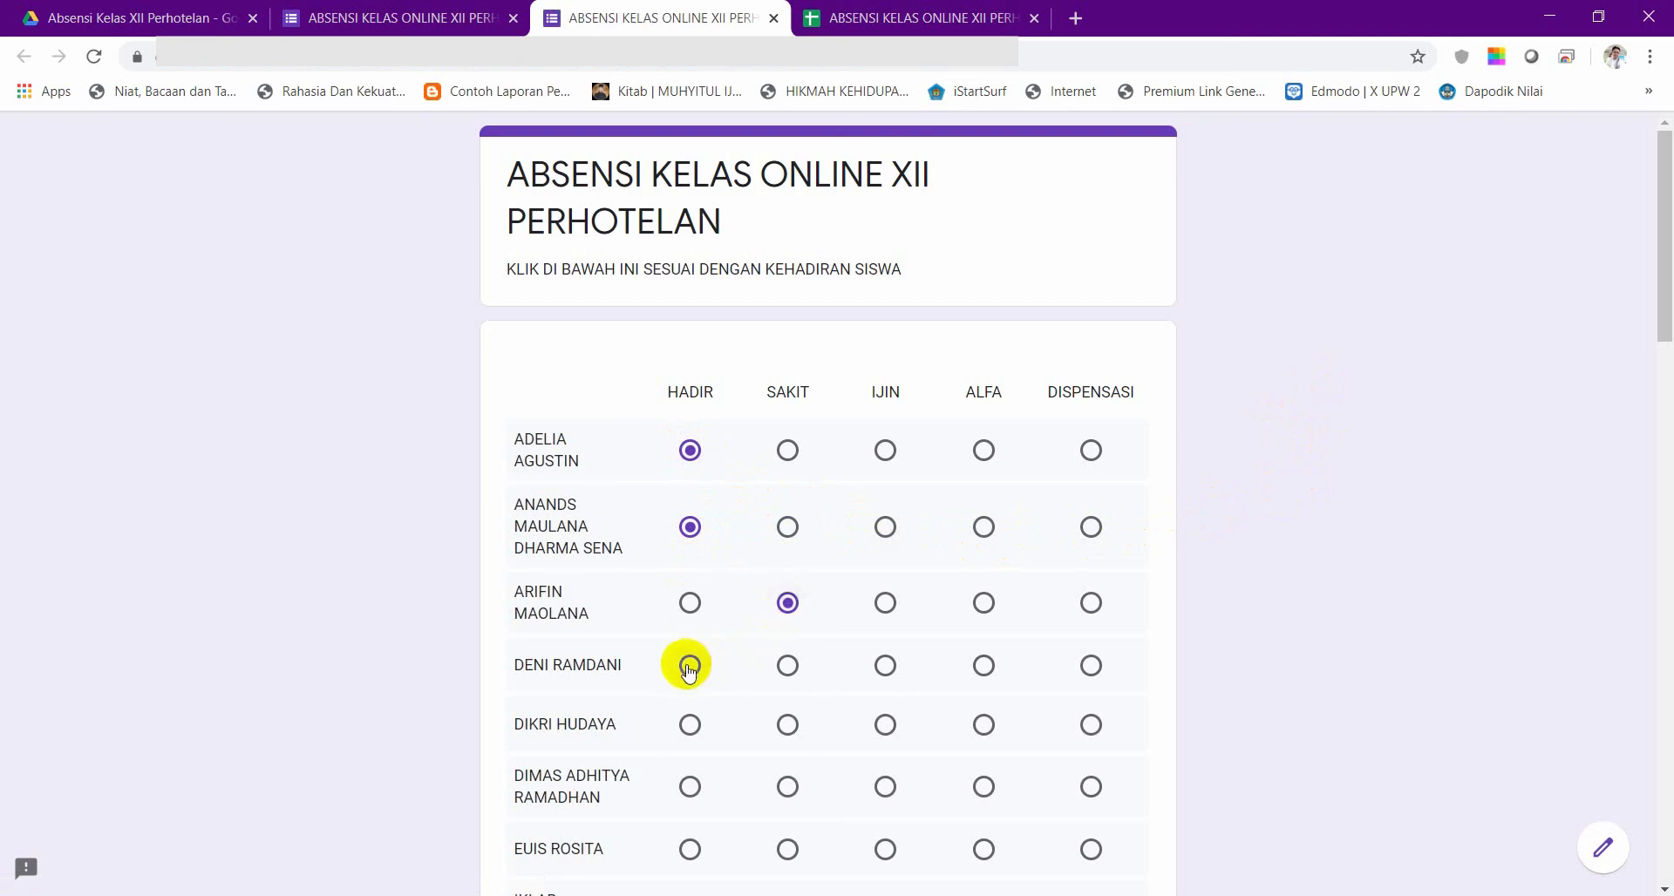
click(984, 667)
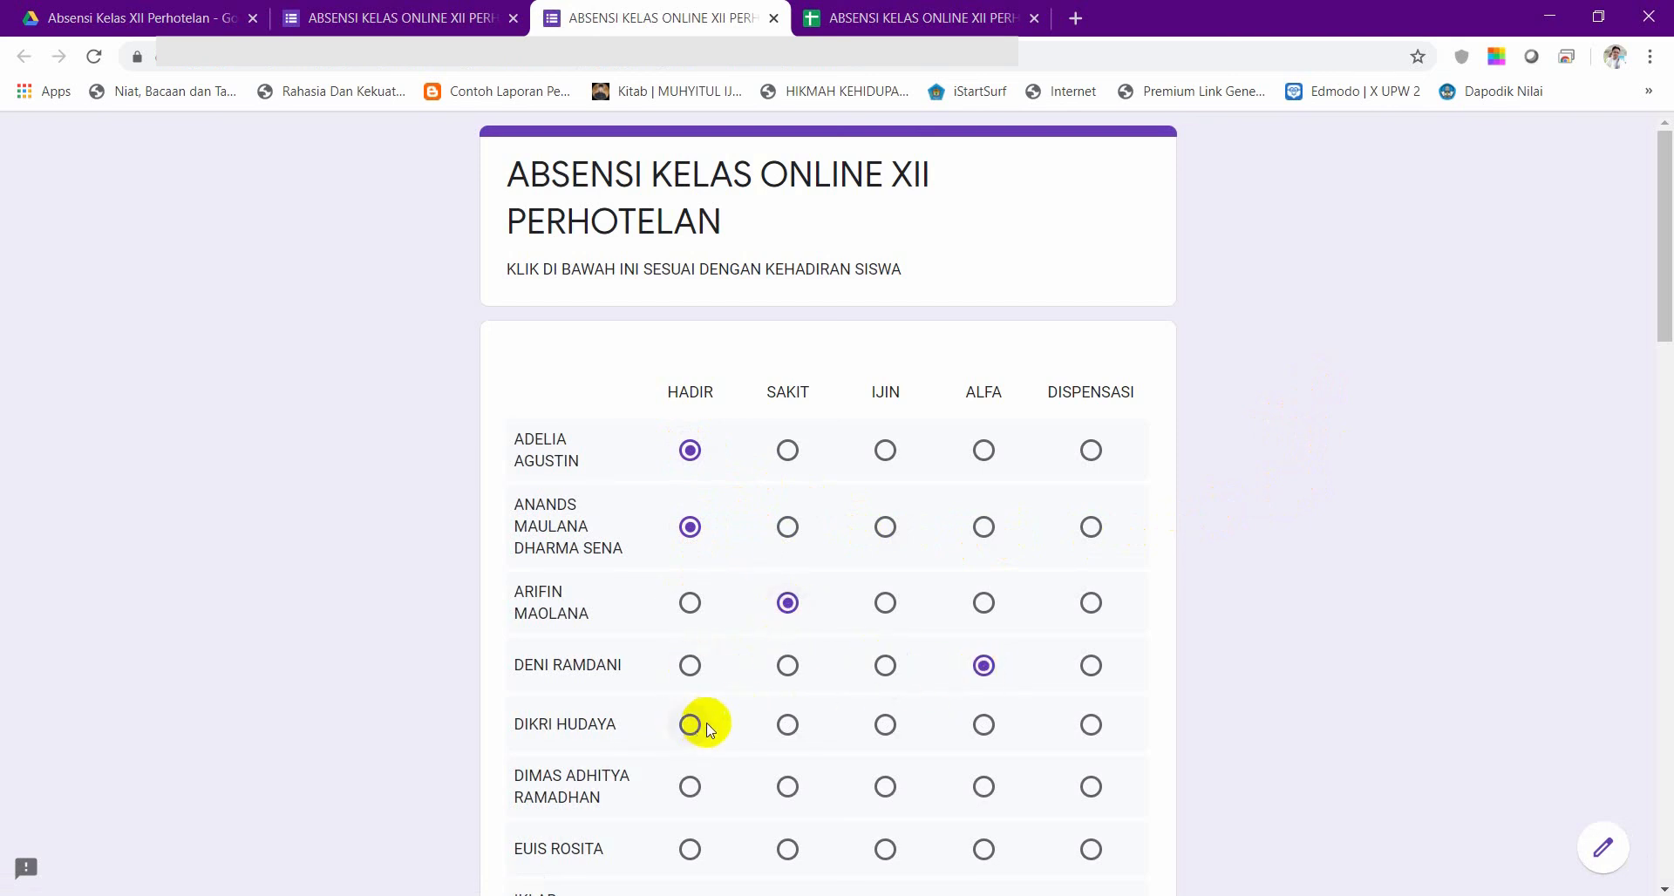
click(983, 726)
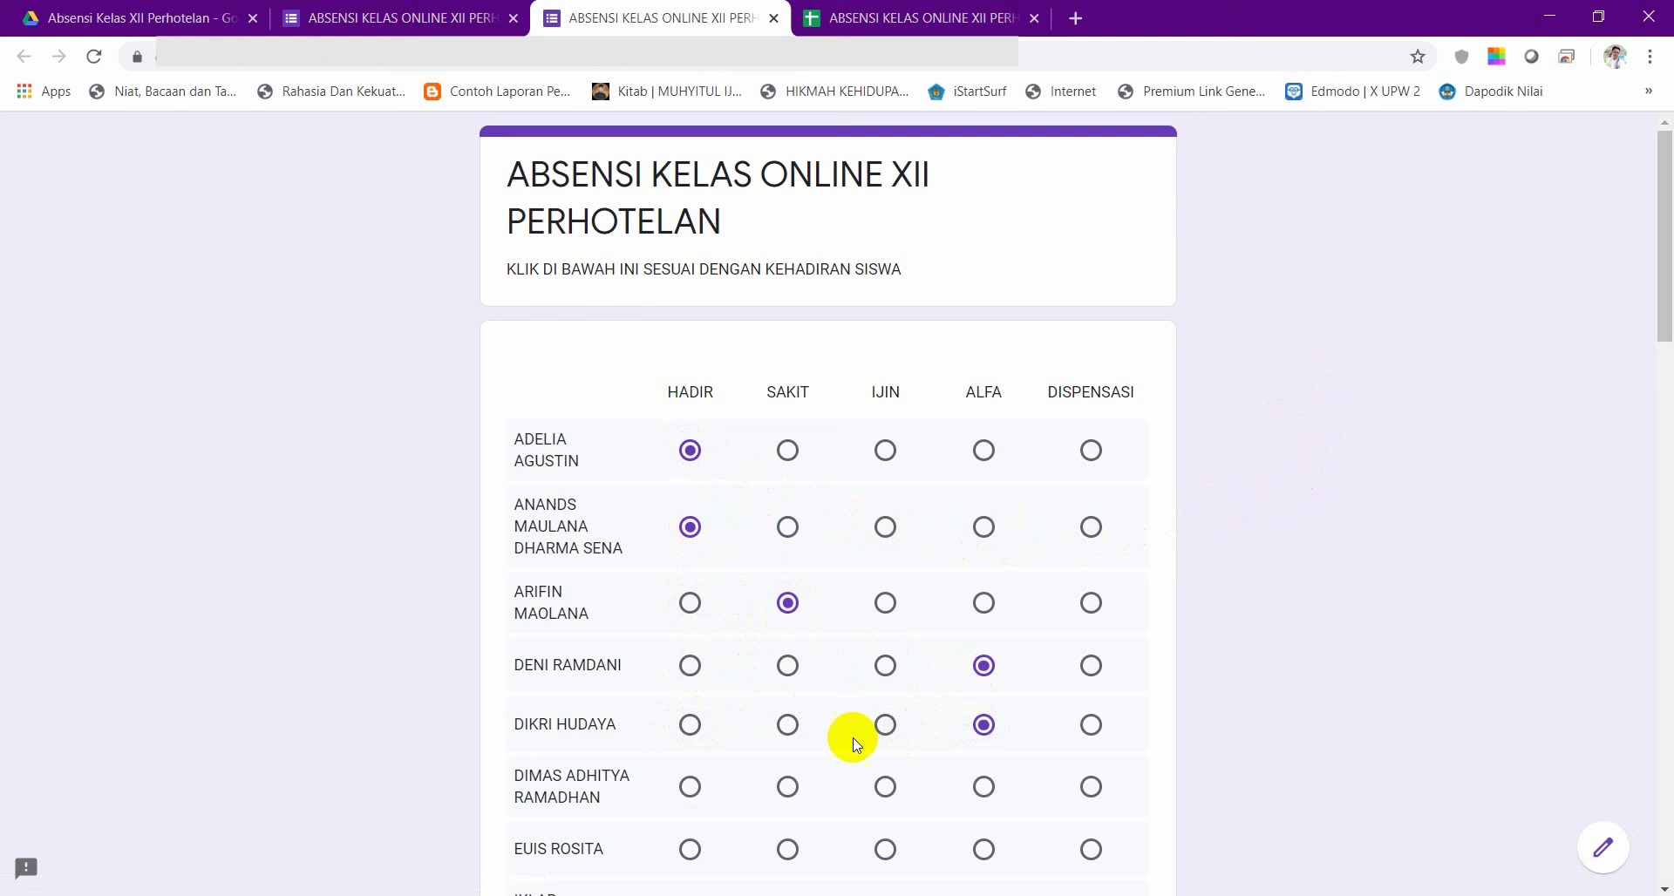
click(690, 787)
- Mark student 8 as ALFA, 9–10 as HADIR, 11 as SAKIT and 12 as HADIR
scroll(814, 733, down, 3)
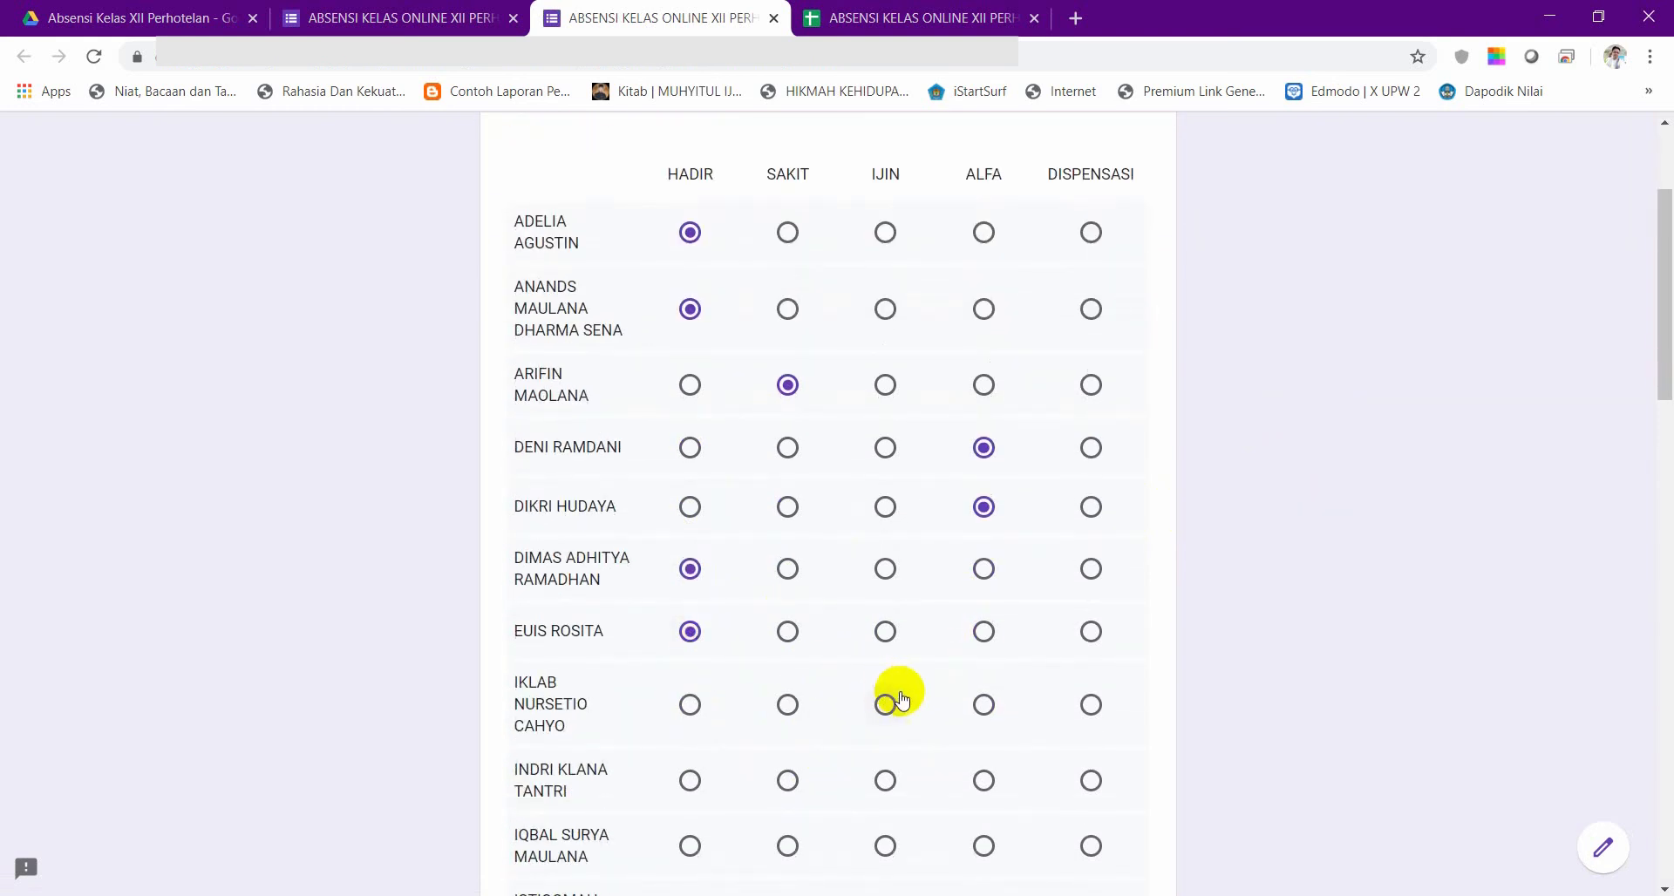
click(984, 708)
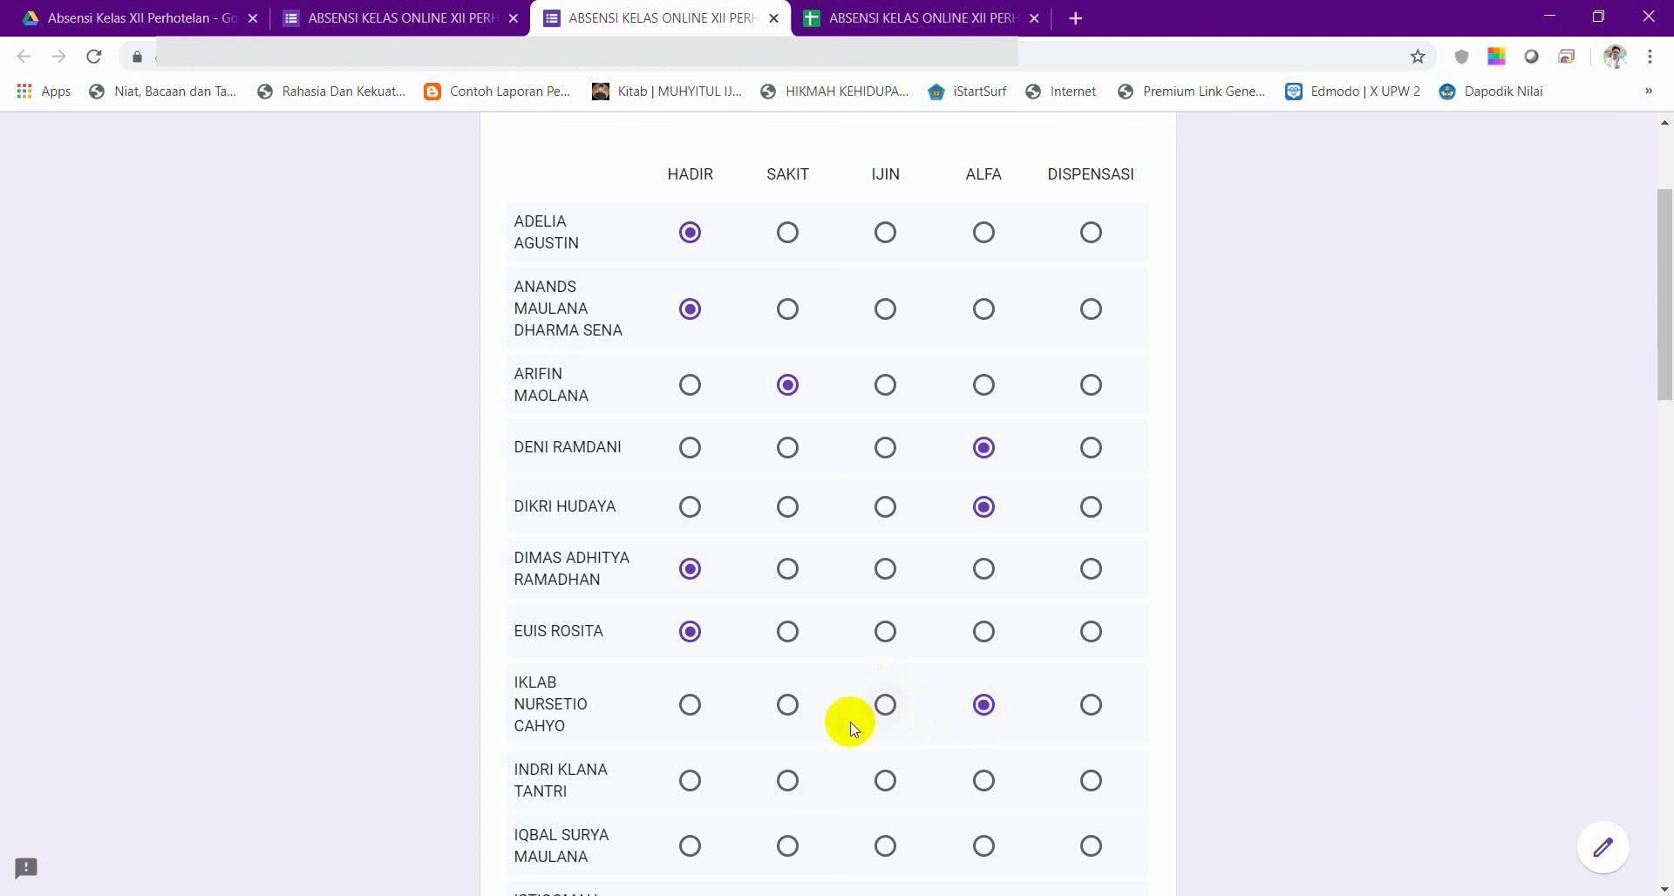
click(690, 845)
scroll(885, 754, down, 3)
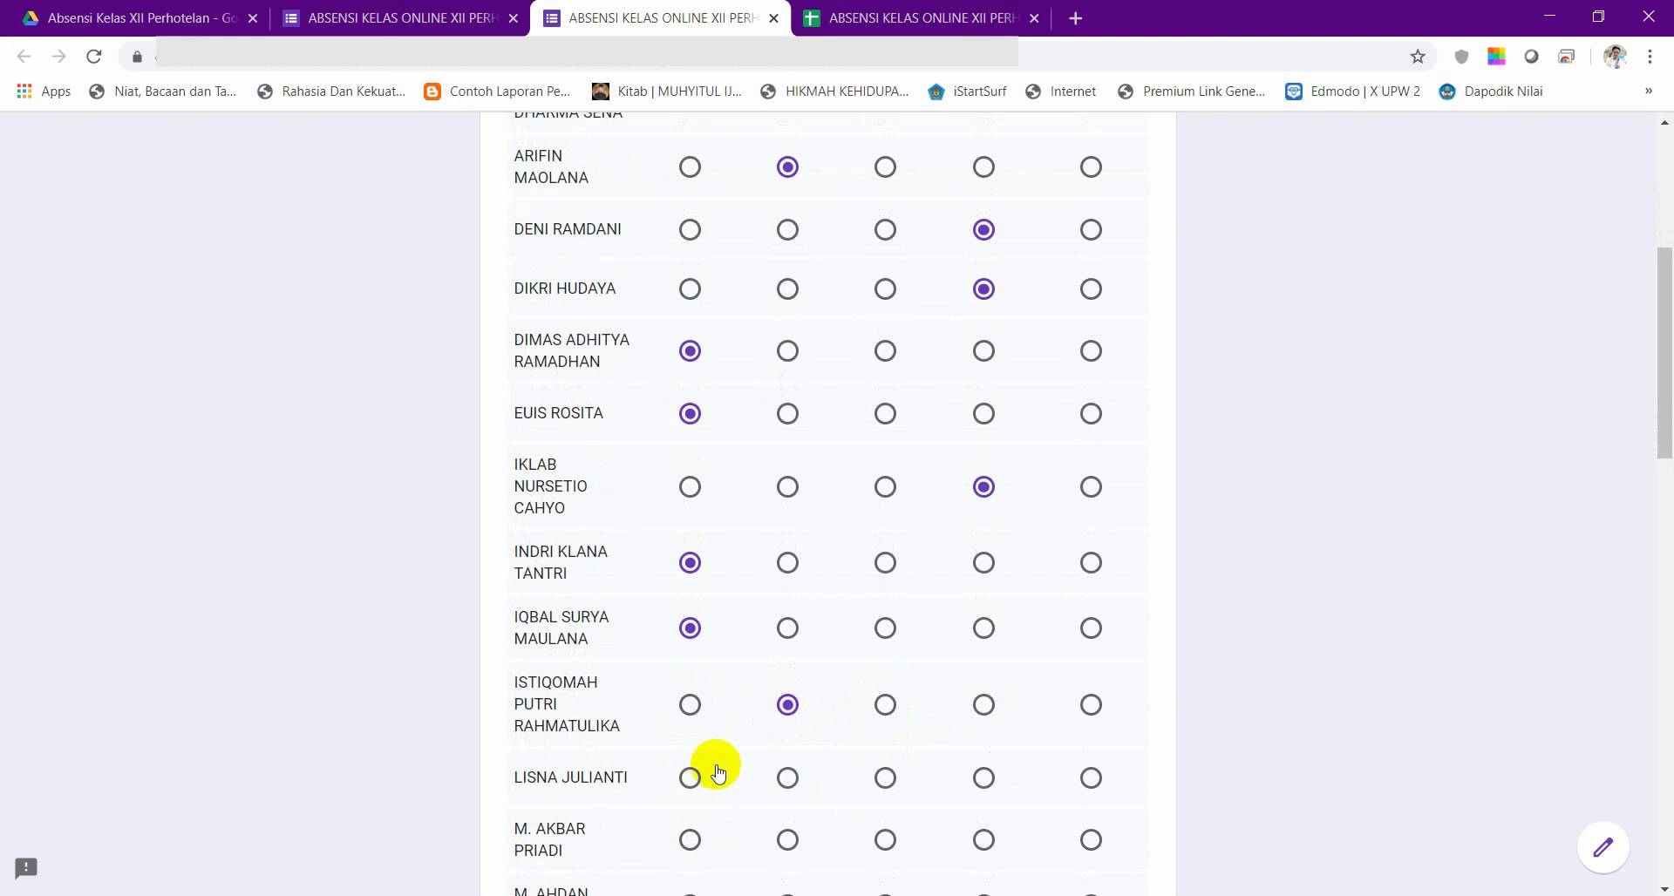
click(688, 781)
- Mark student 13 as IJIN, 14–15 as HADIR, 16 as IJIN, 17 as HADIR, 18 as SAKIT and 19 as HADIR
scroll(718, 800, down, 2)
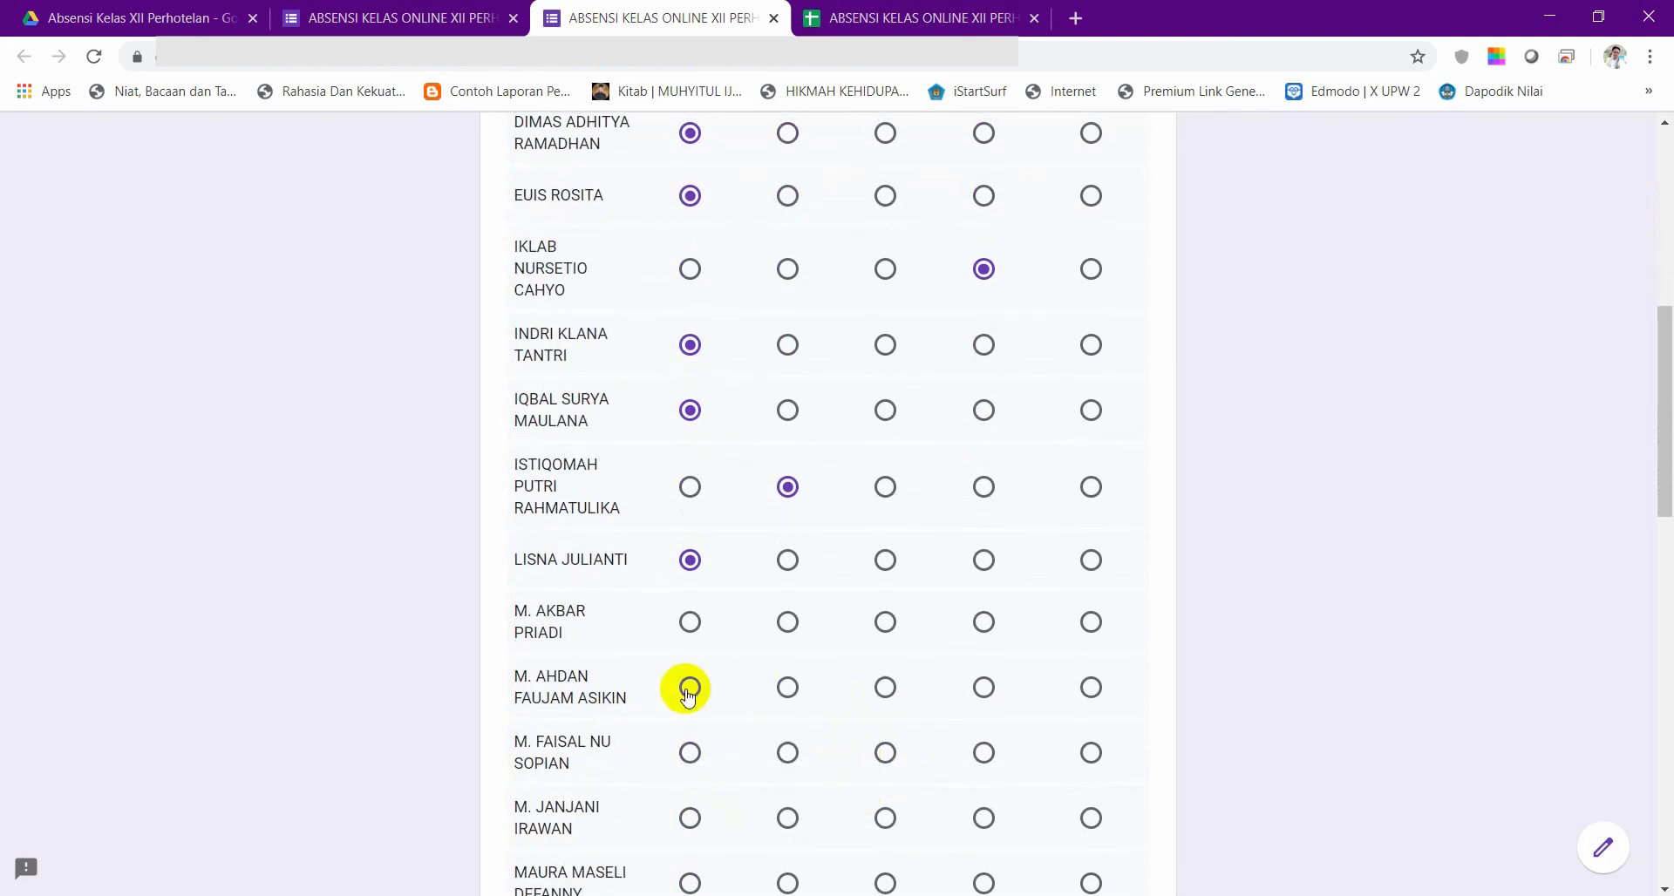
click(885, 624)
click(691, 689)
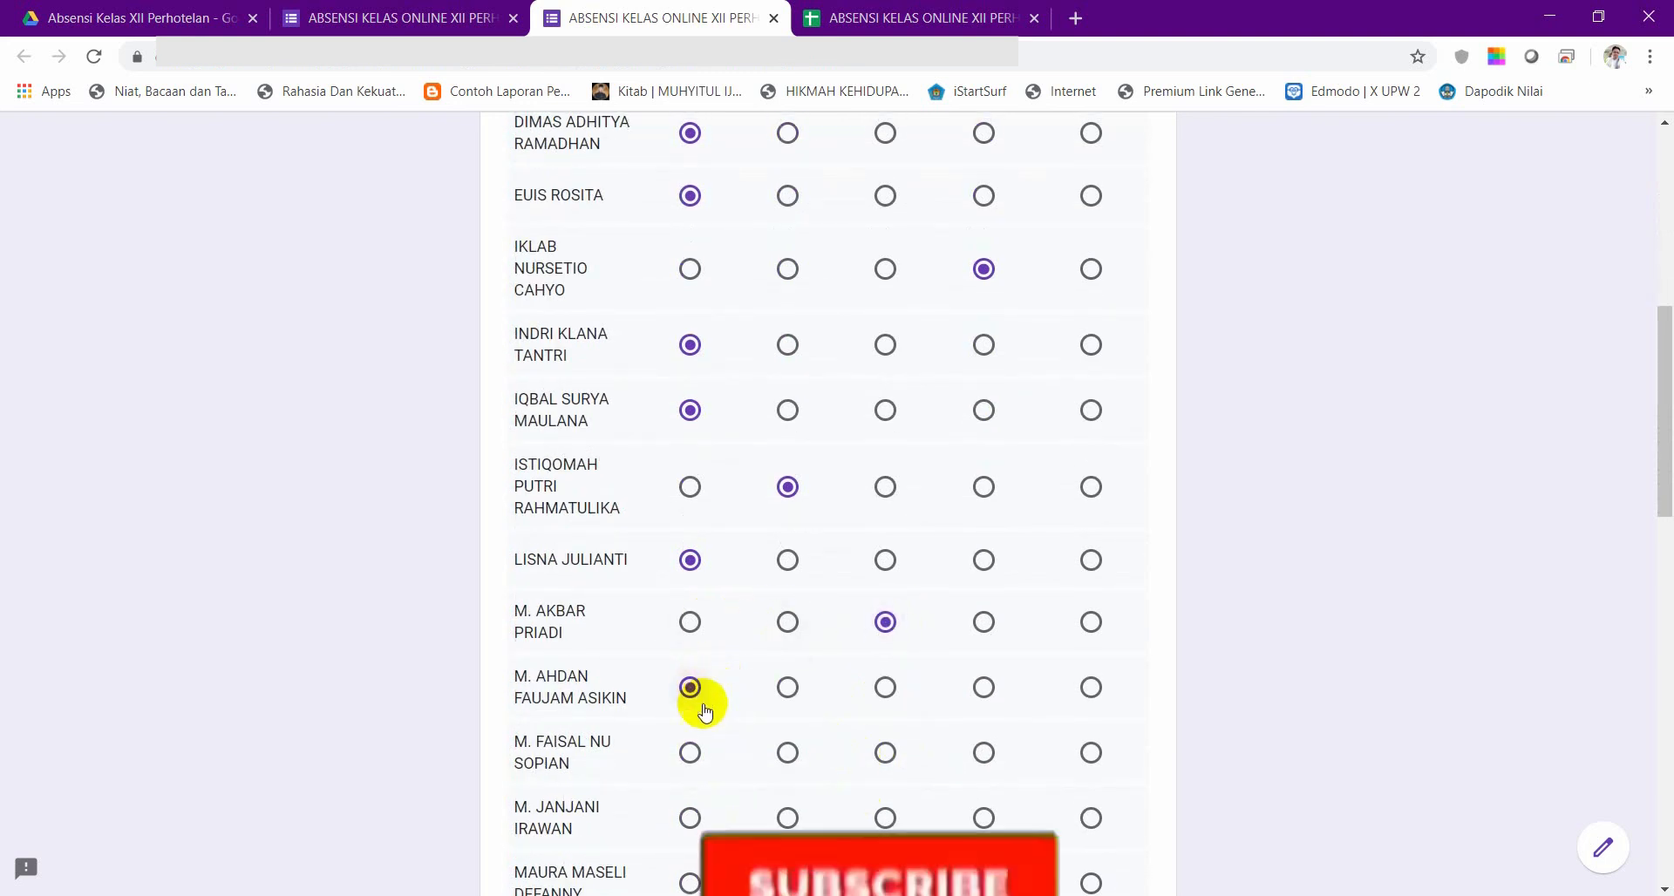
click(691, 753)
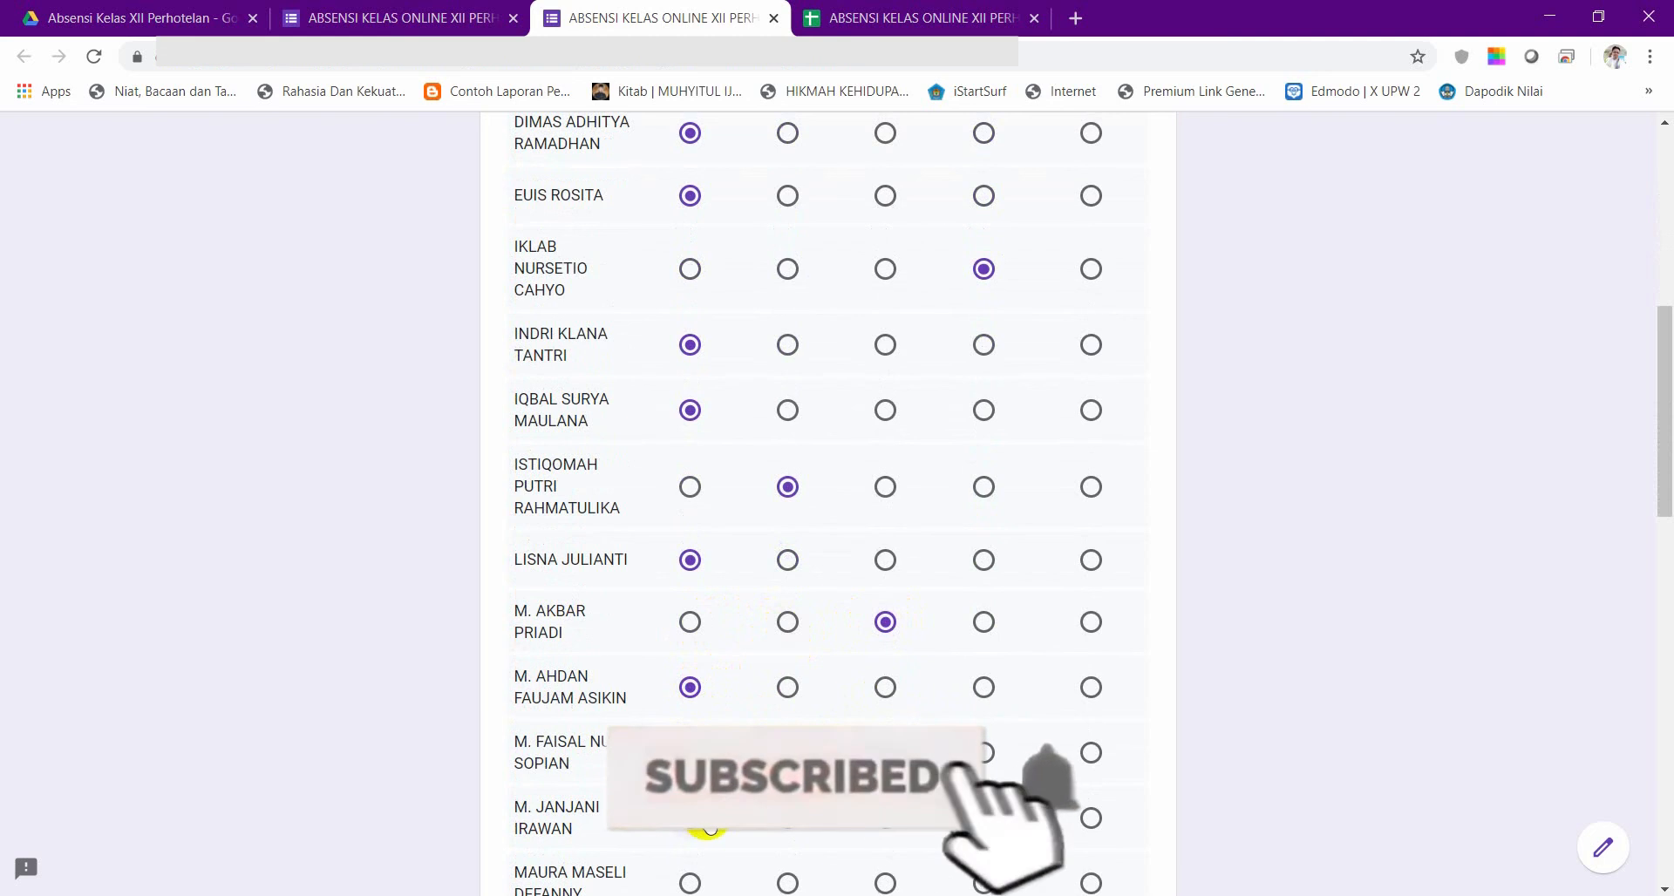
scroll(1020, 763, down, 2)
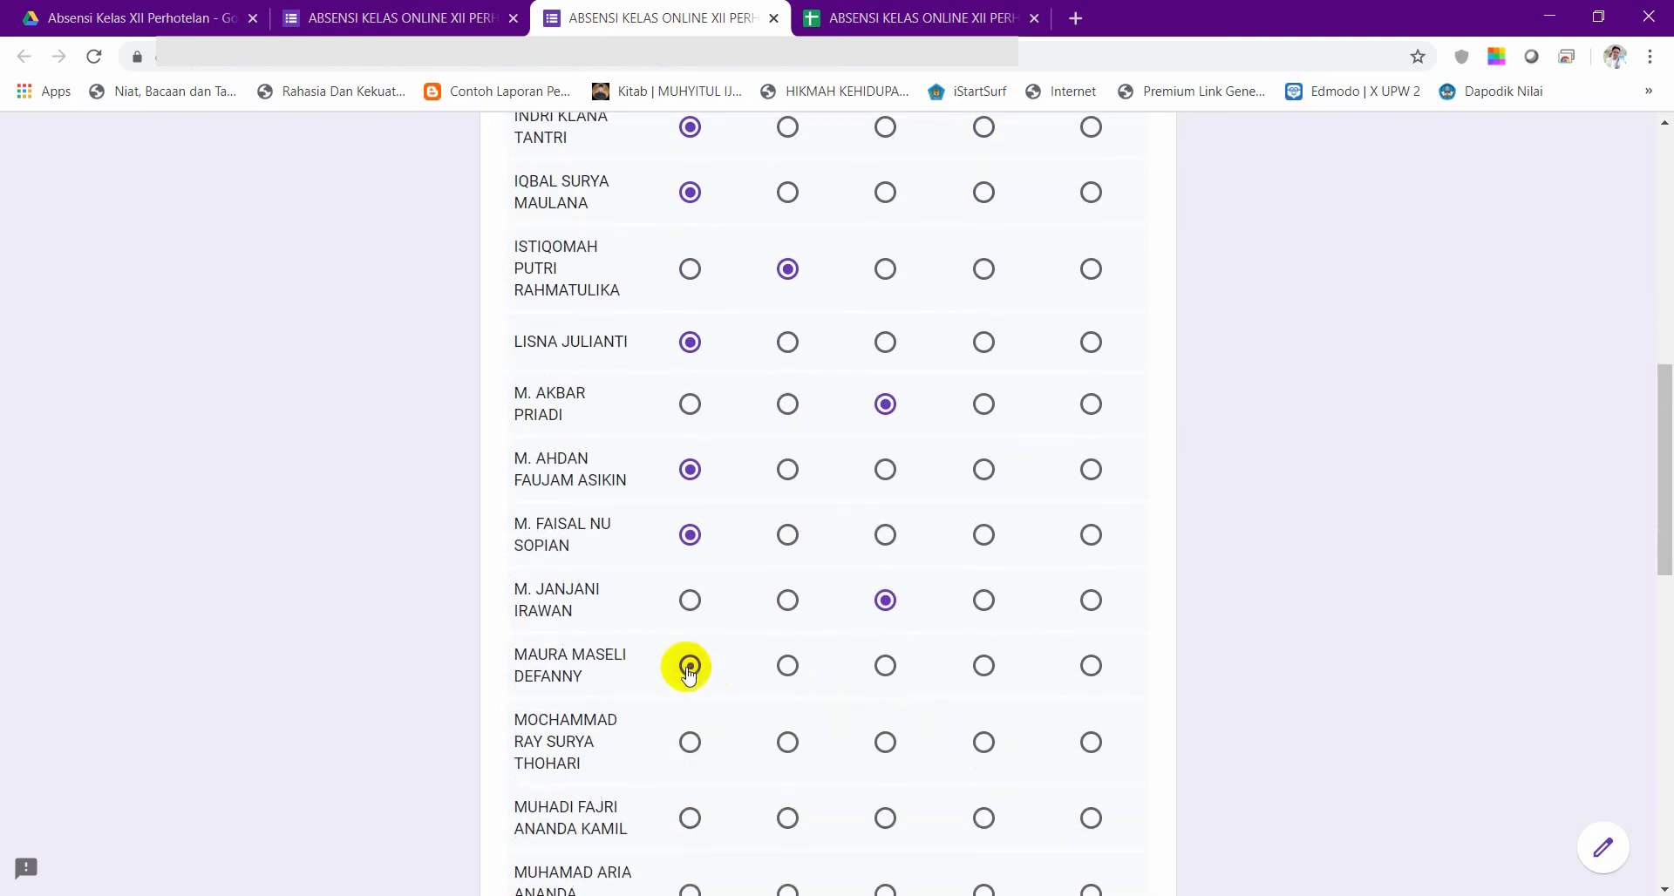
click(689, 667)
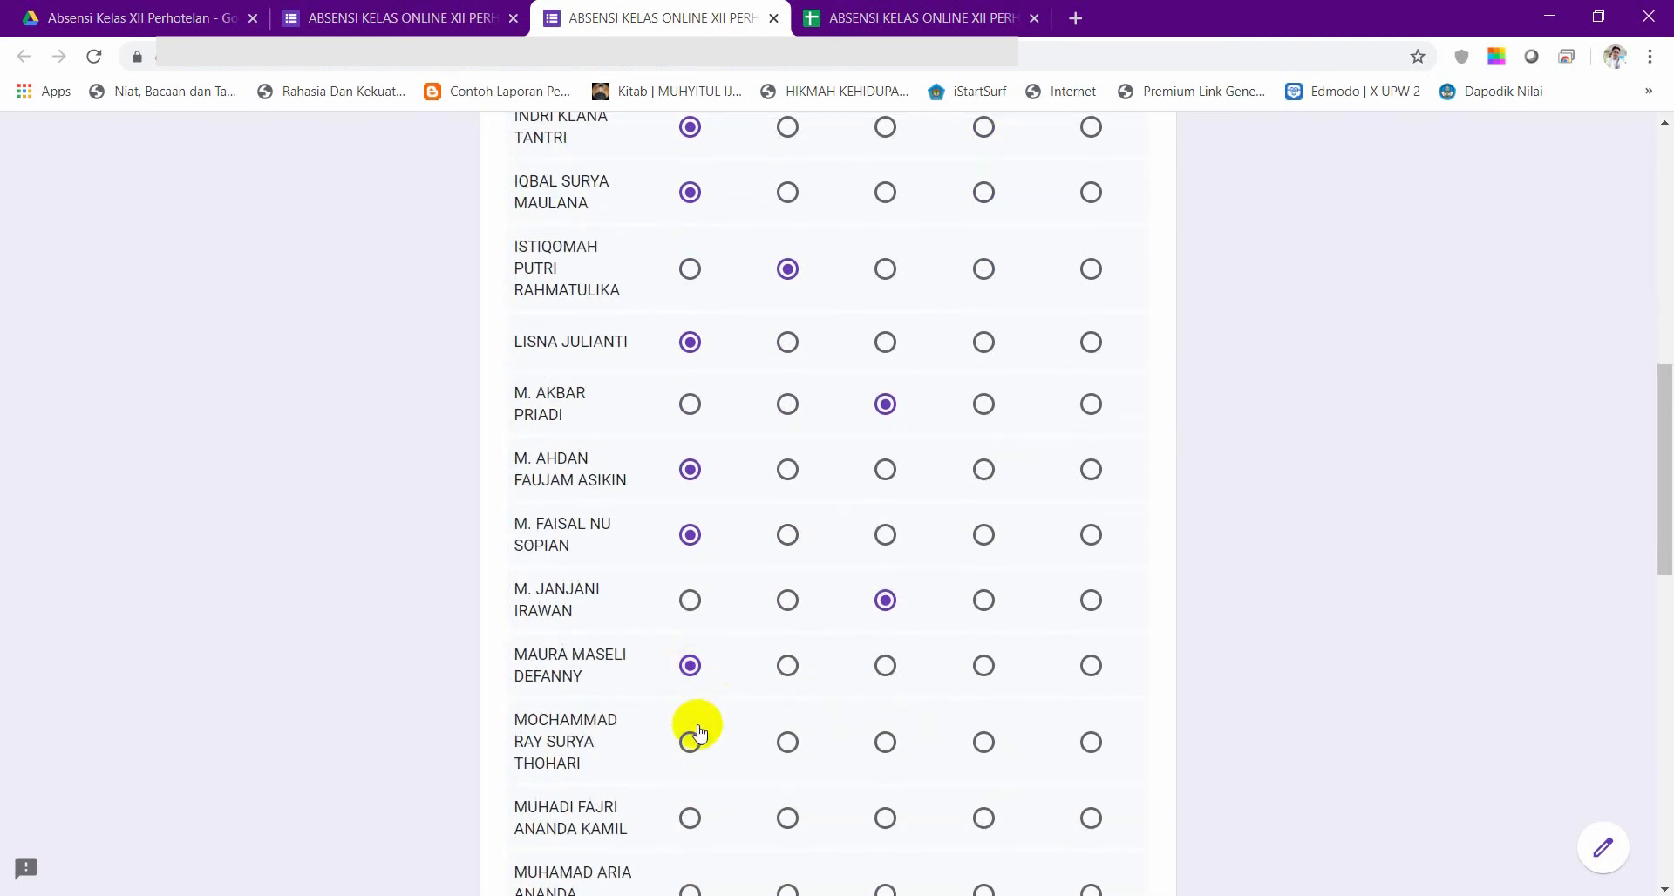
click(789, 744)
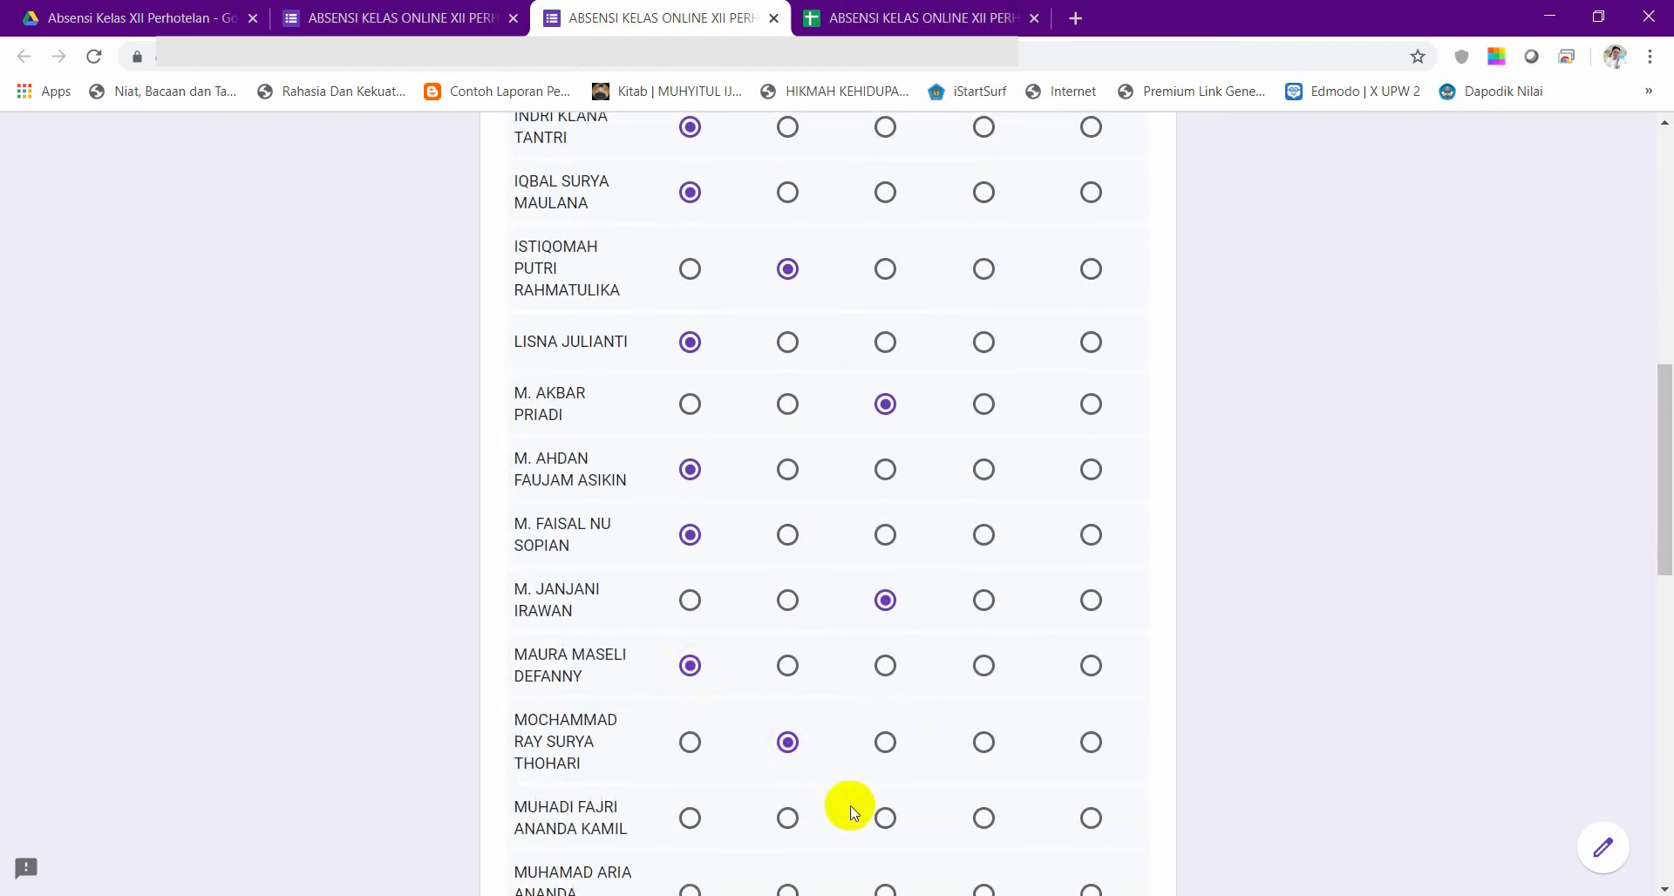
click(690, 818)
- Mark student 20 as HADIR, 21 as IJIN, 22 as ALFA, 23 as HADIR and 24 as DISPENSASI
scroll(785, 768, down, 3)
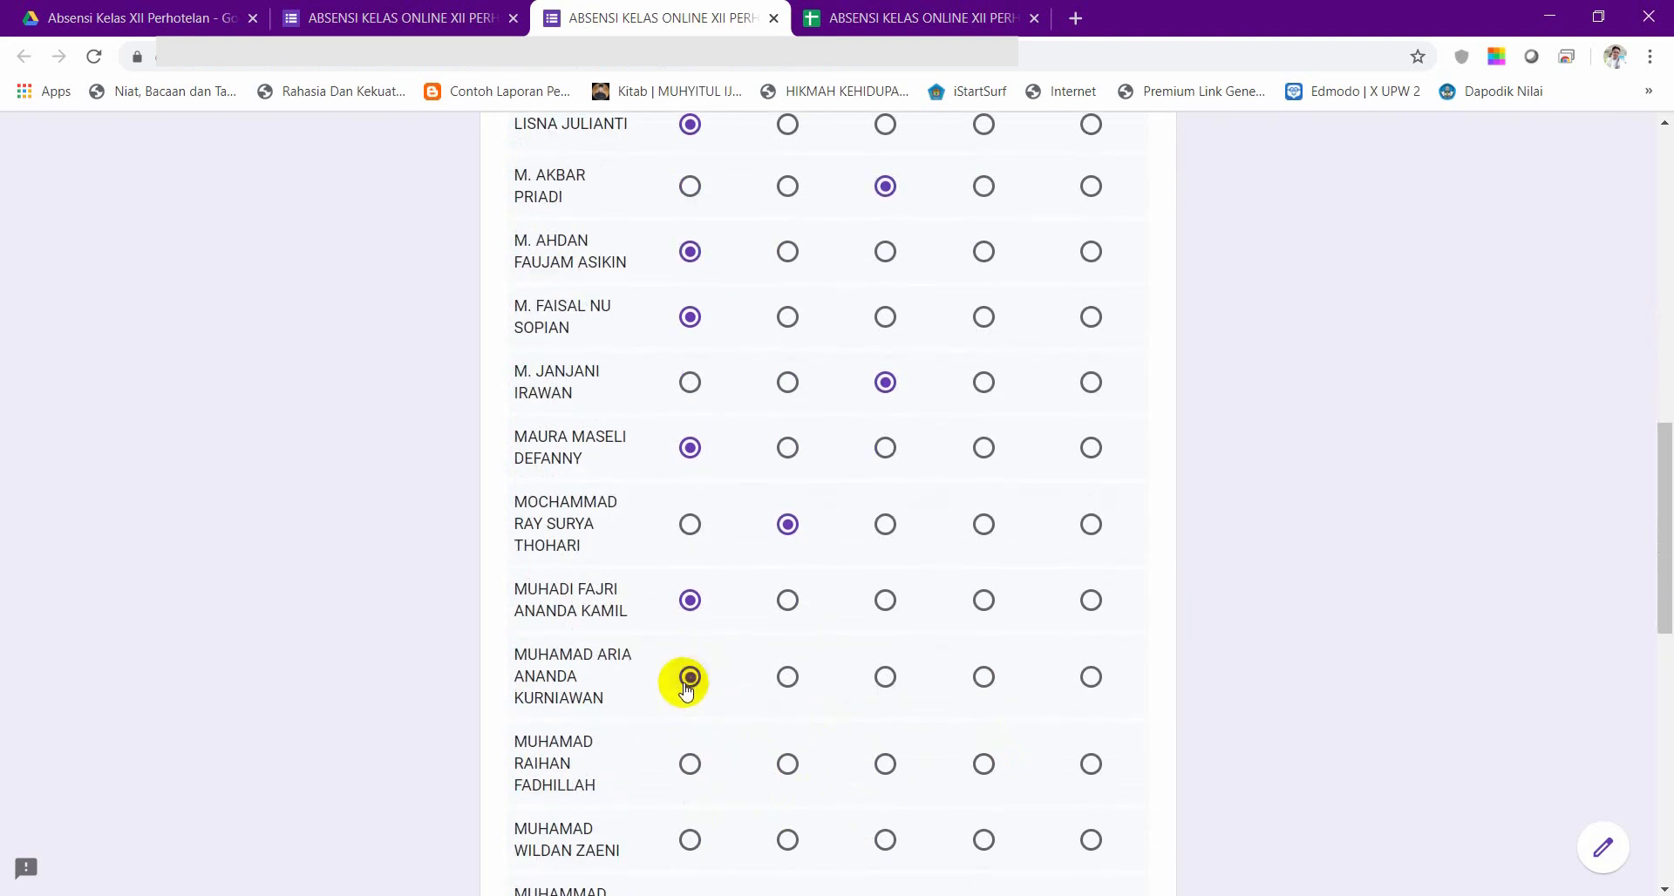
click(883, 776)
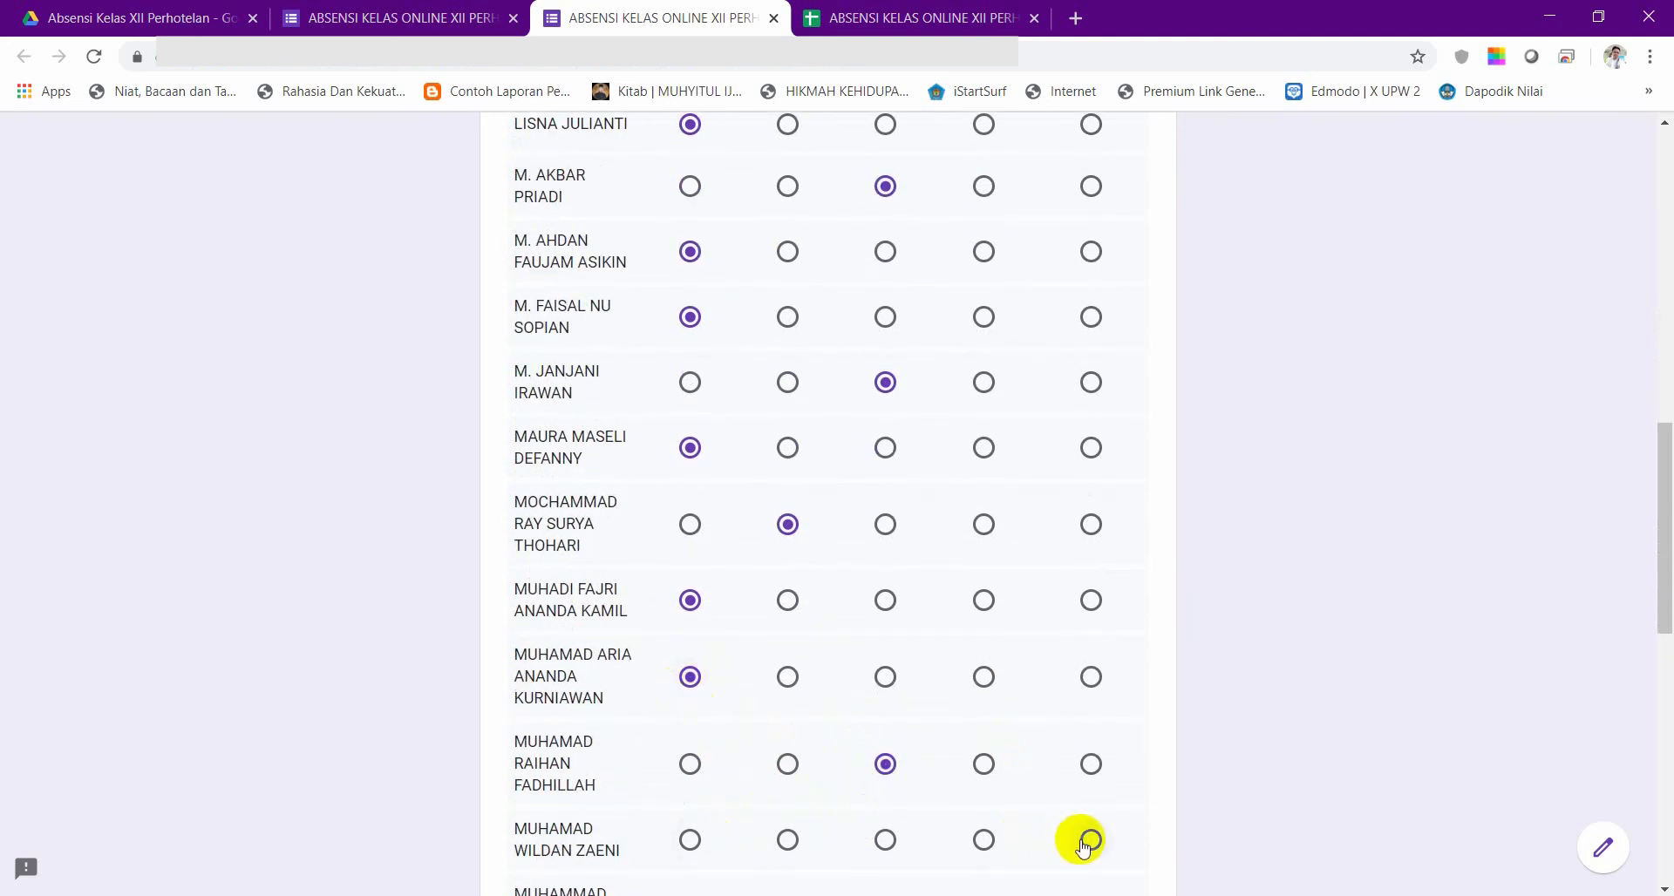
scroll(1042, 811, down, 3)
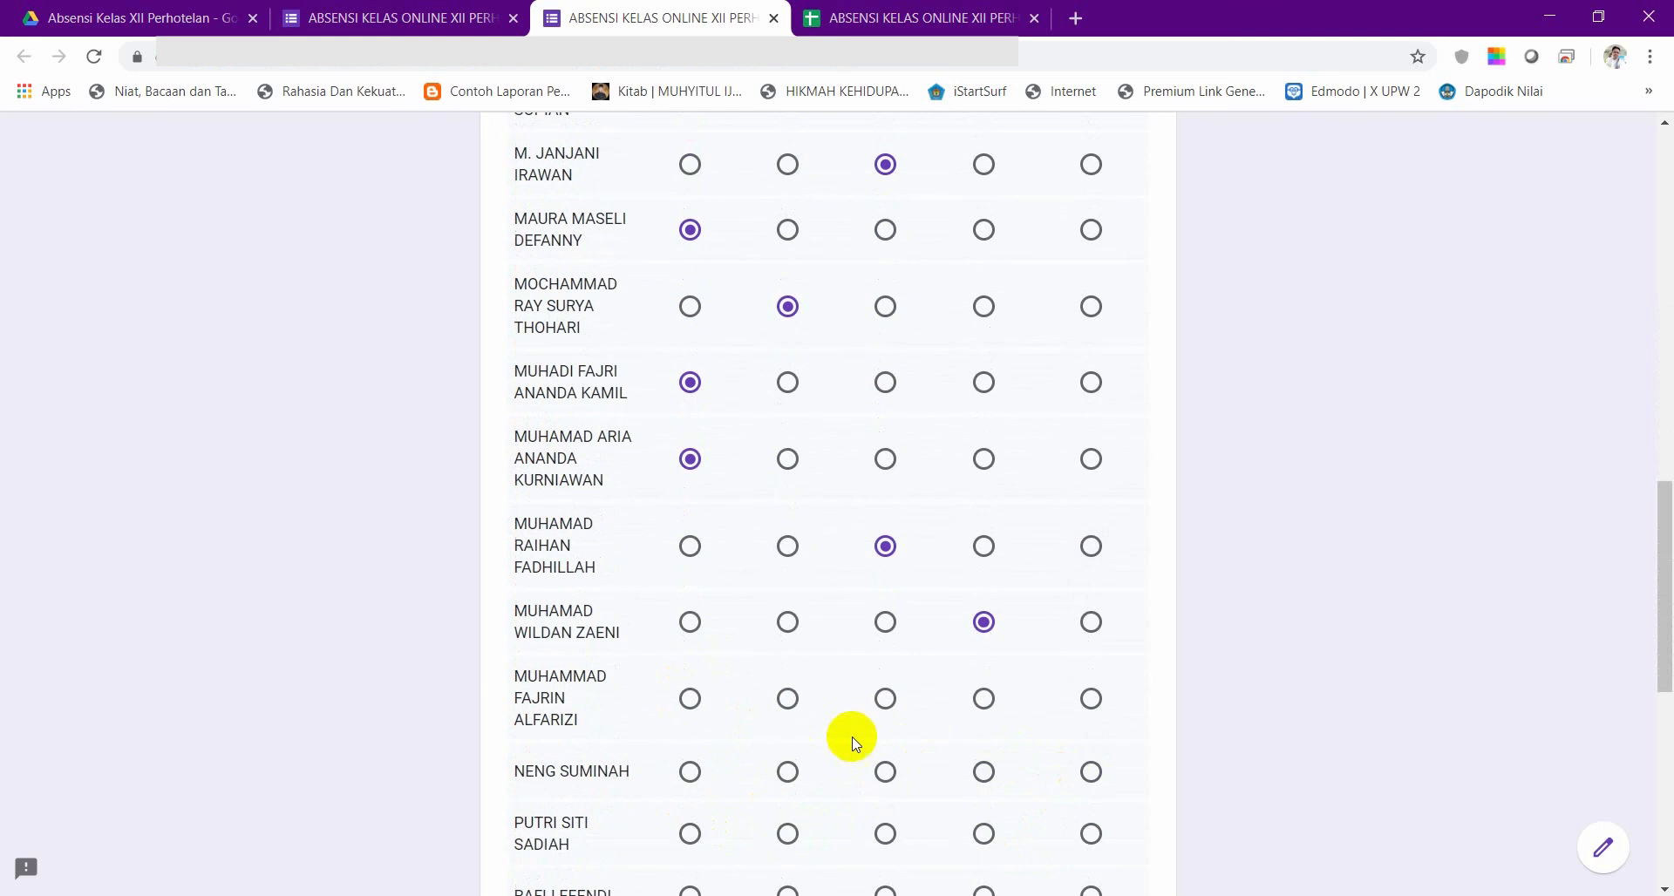
click(690, 702)
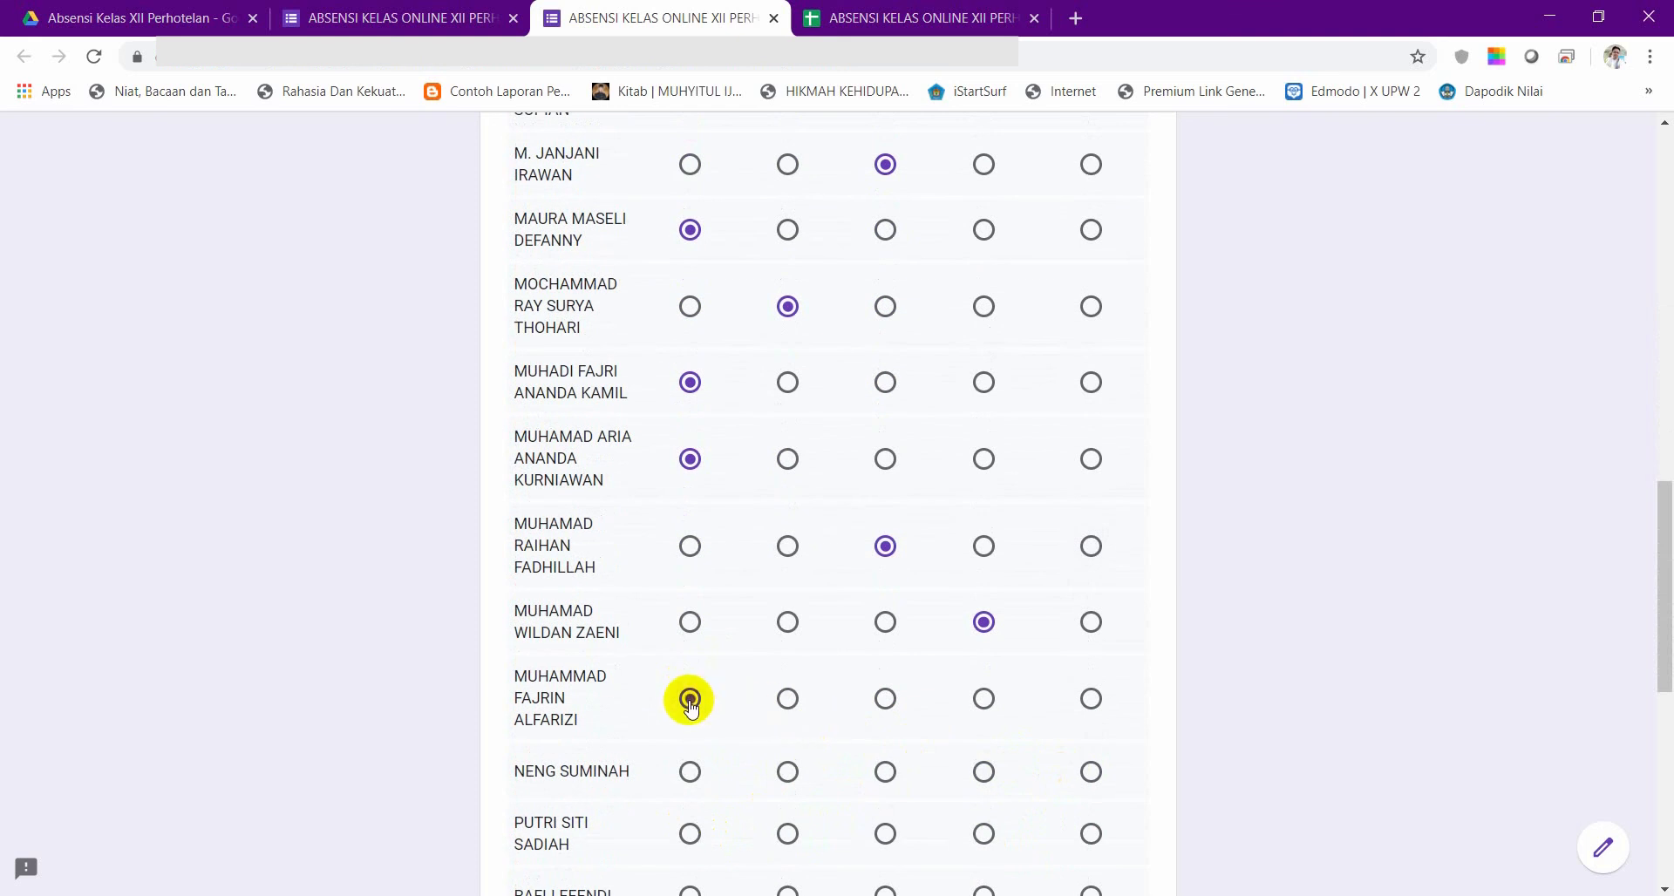
click(1091, 772)
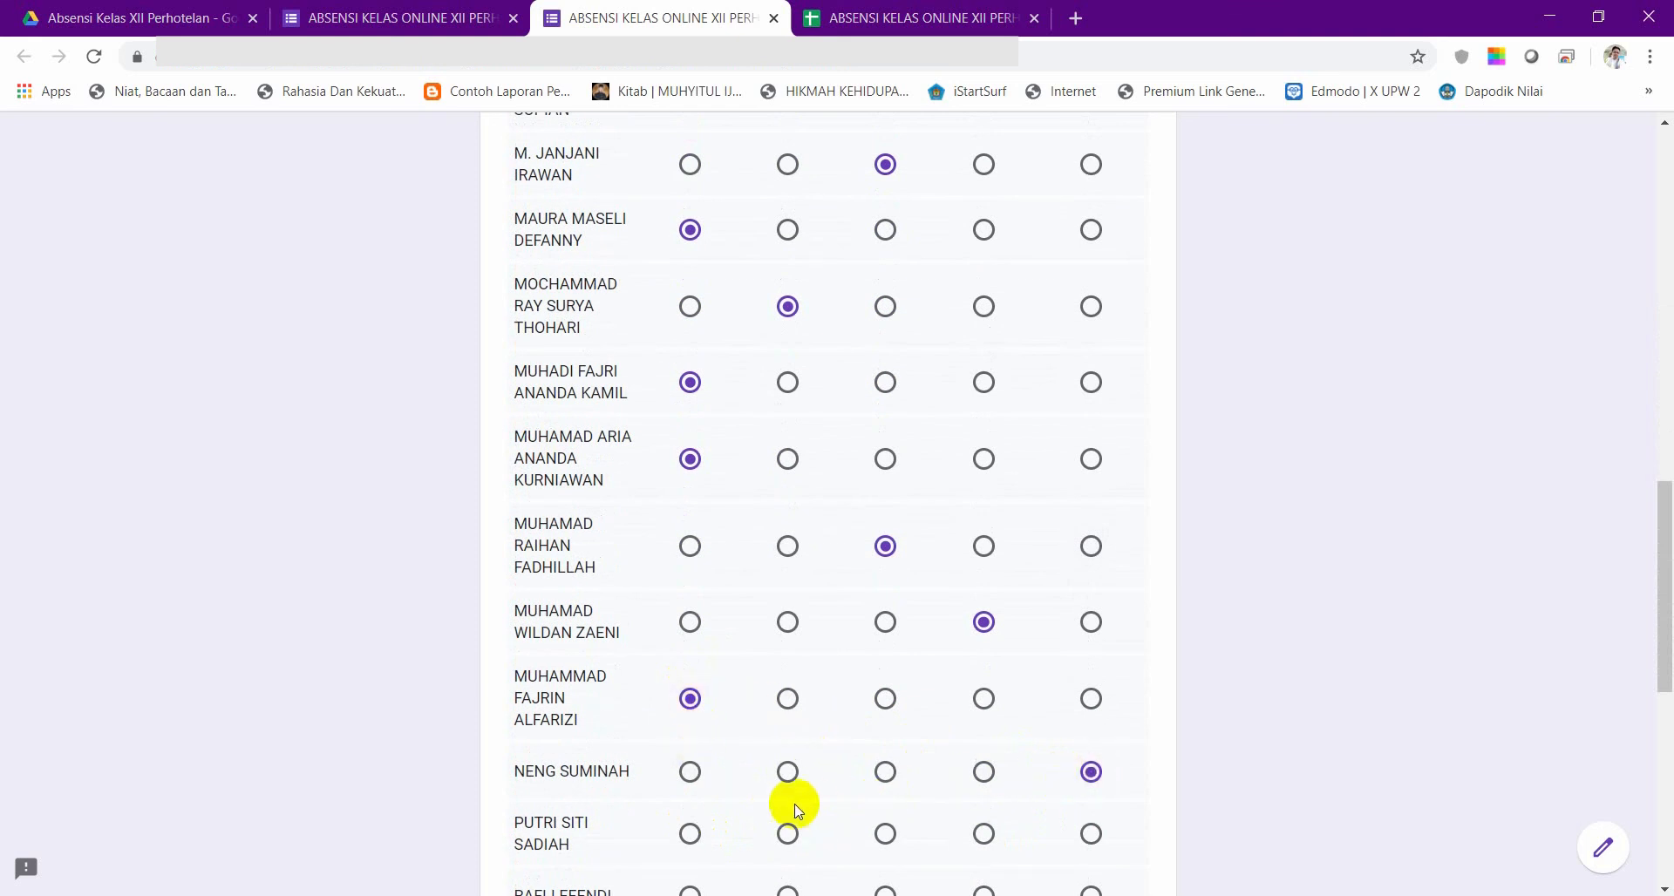
- Mark students 25–28 in the attendance grid as HADIR
click(691, 835)
scroll(785, 767, down, 3)
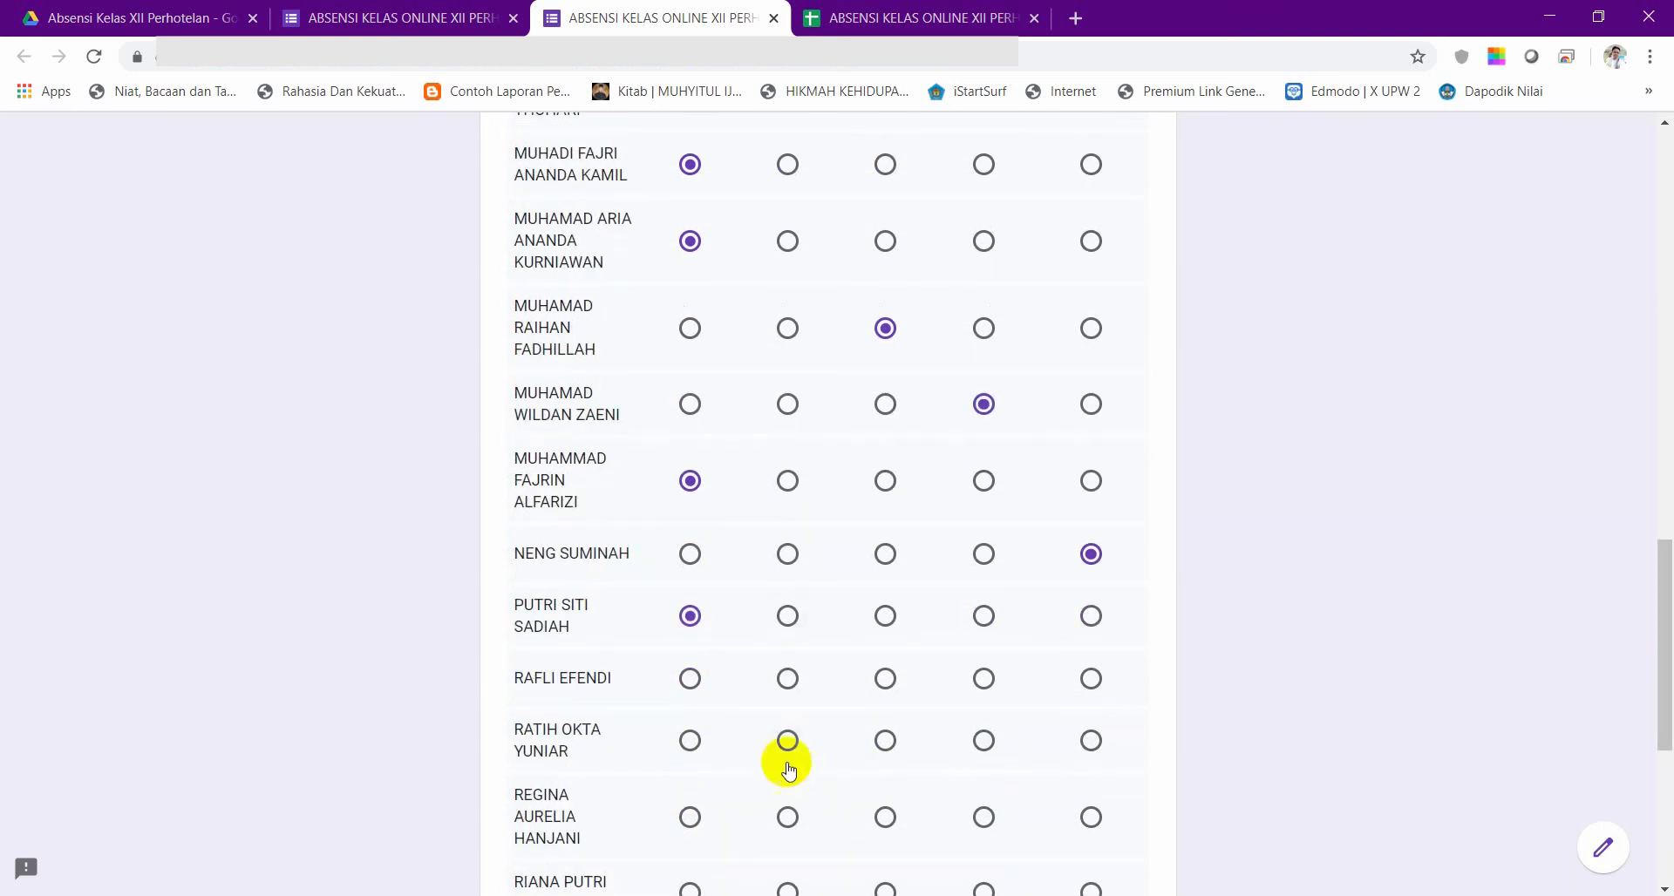
click(690, 679)
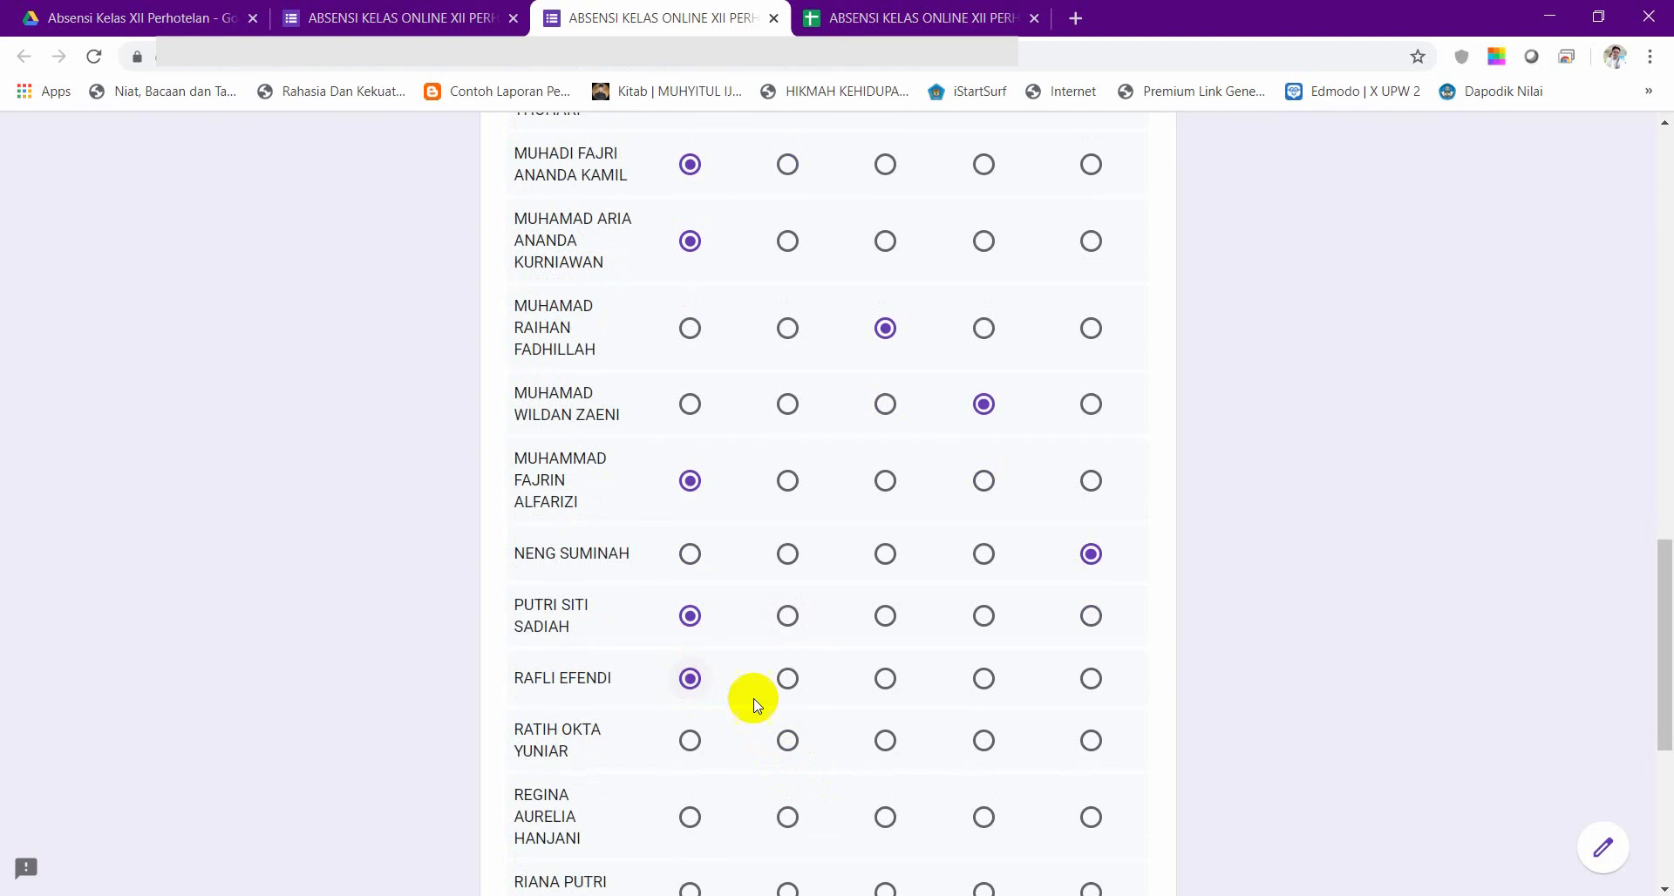
click(691, 741)
click(690, 817)
scroll(829, 785, down, 4)
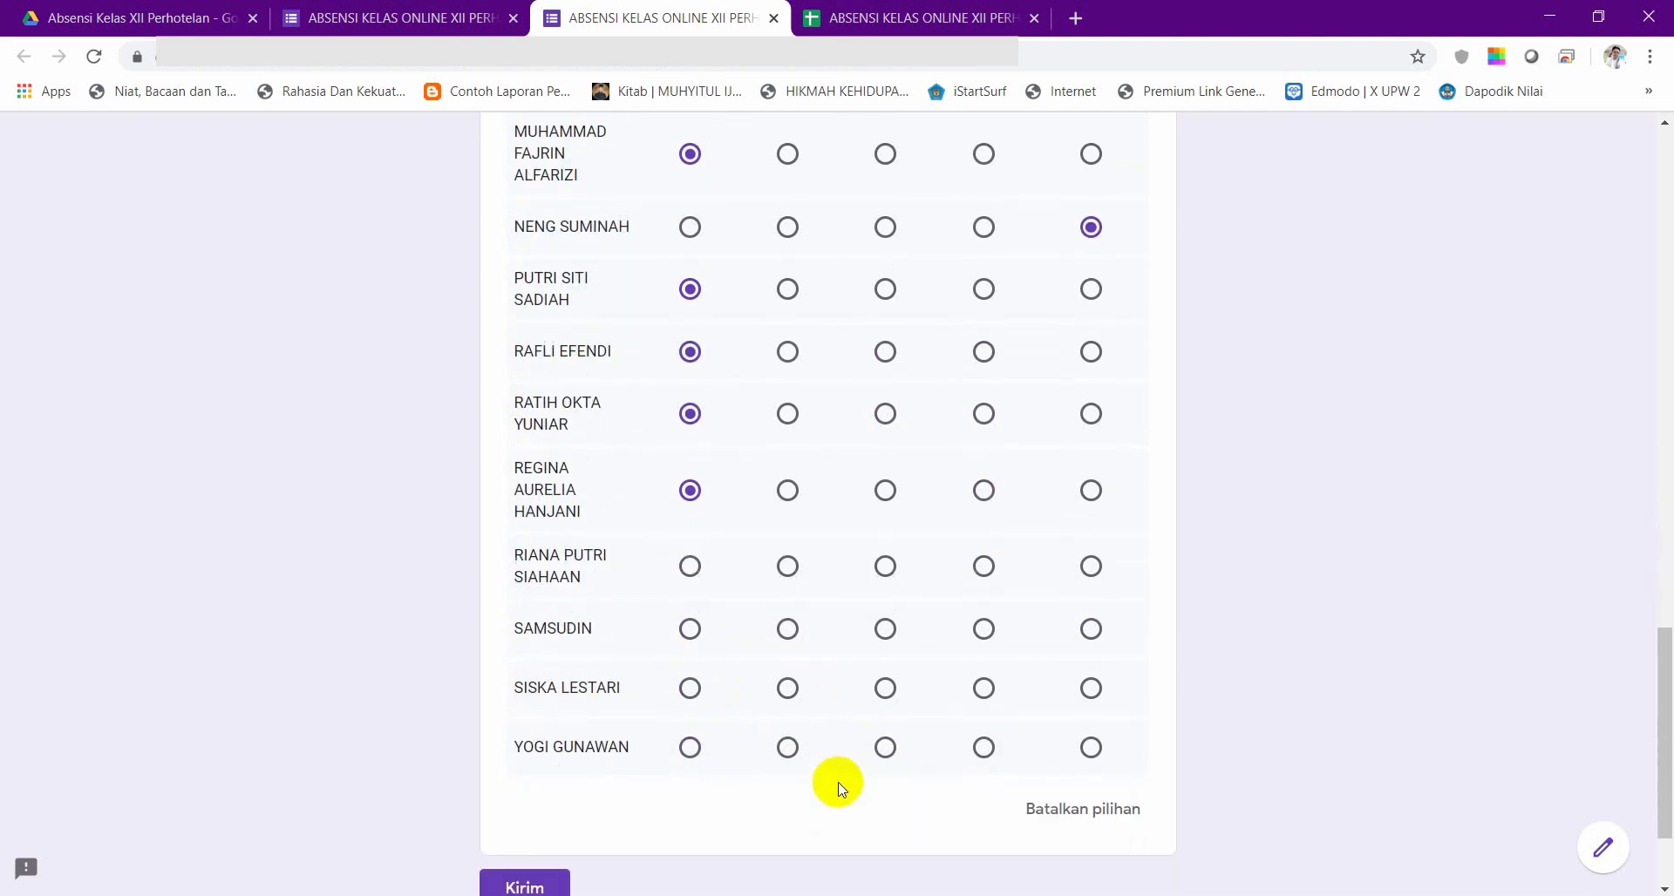
- Mark students 29–32 as HADIR and submit the attendance response
click(691, 565)
click(695, 631)
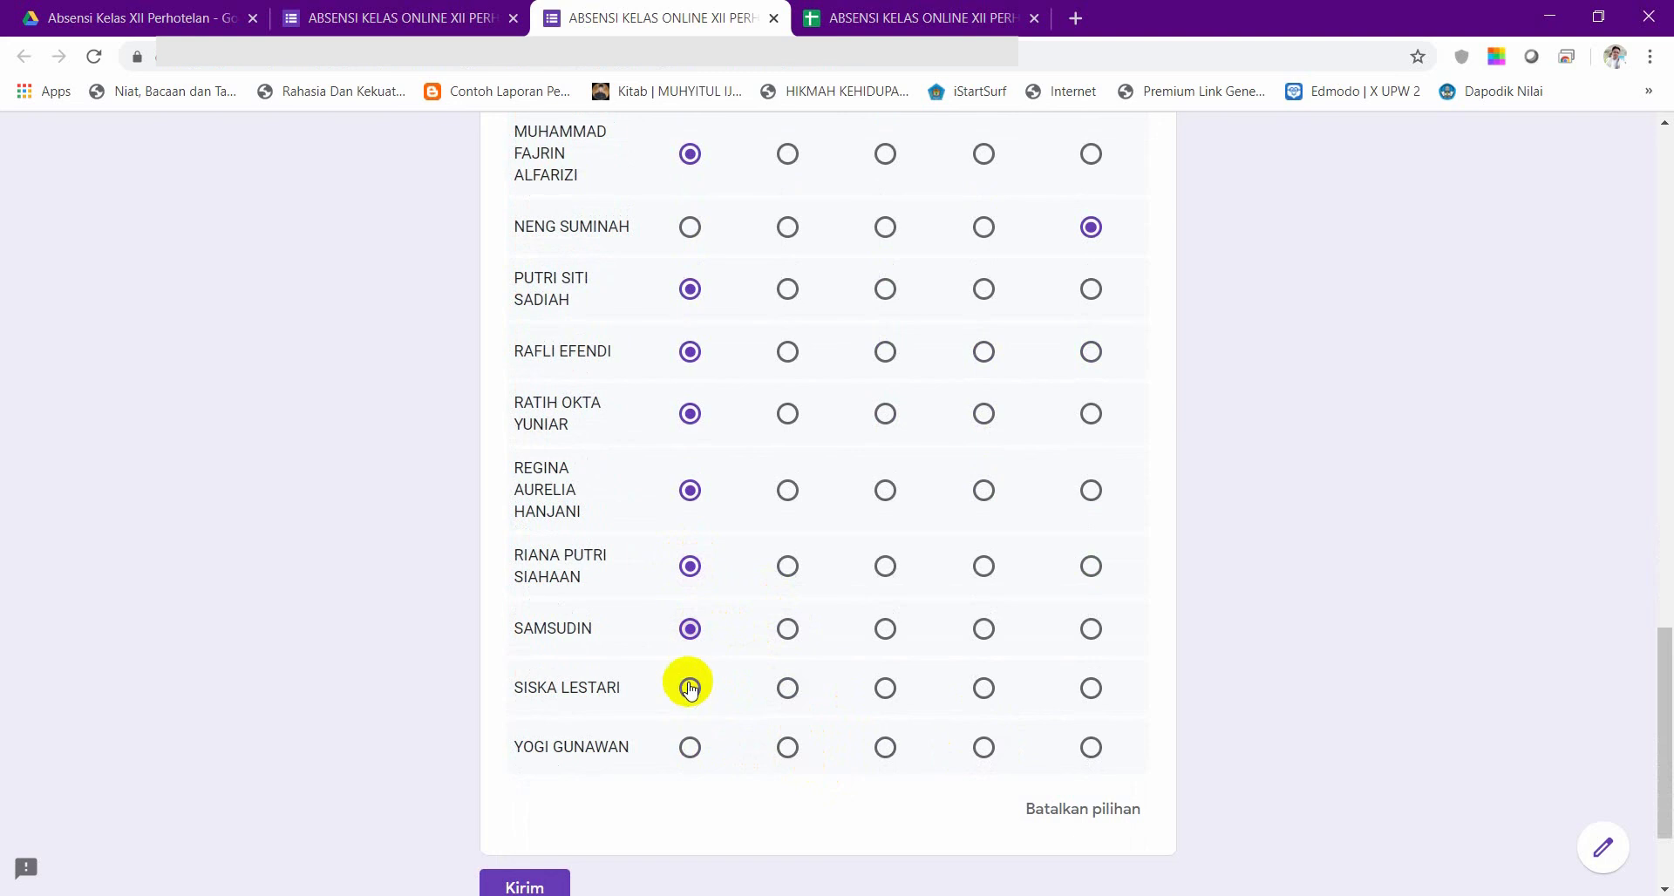
click(689, 689)
click(690, 747)
scroll(863, 745, down, 2)
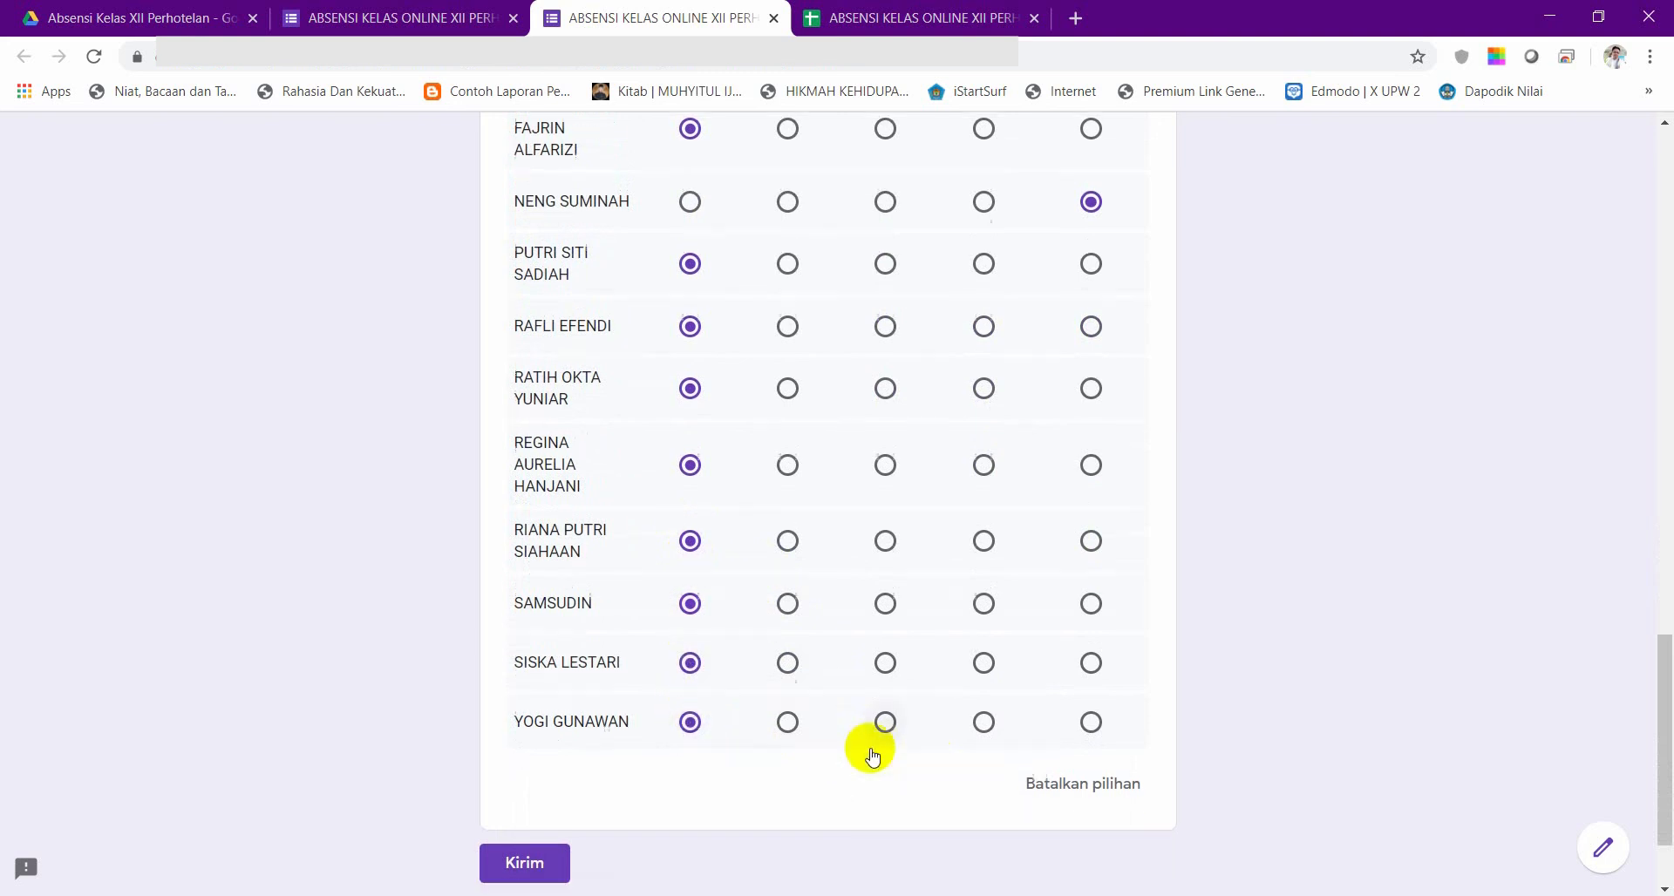
click(556, 731)
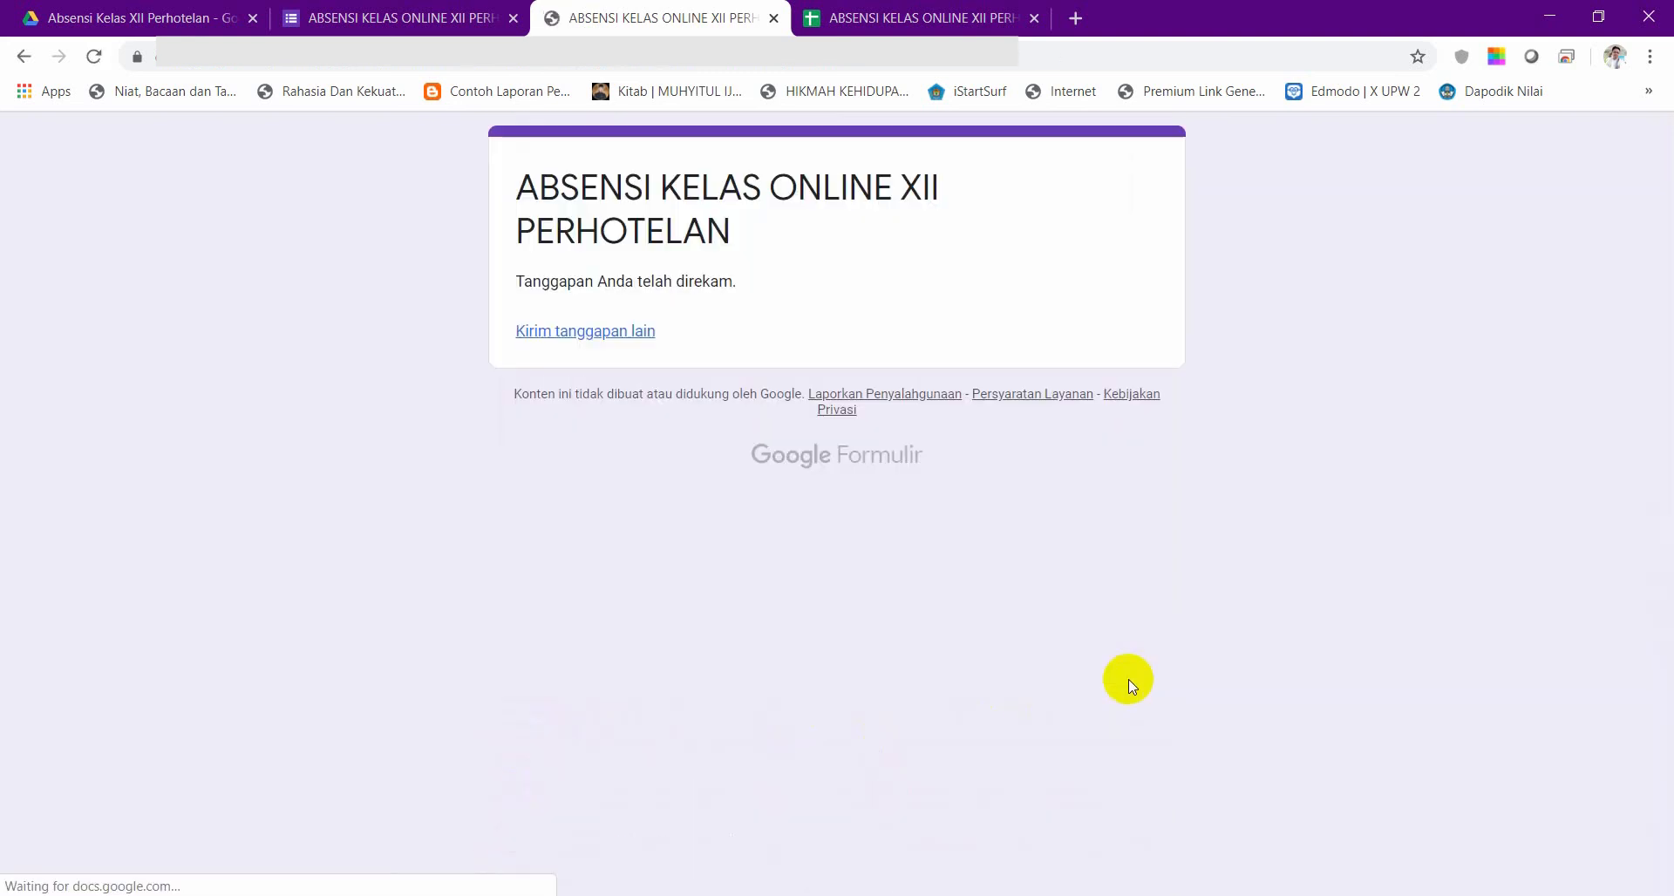
- Open the linked response spreadsheet and examine the recorded attendance in row 2 across all student columns
click(981, 18)
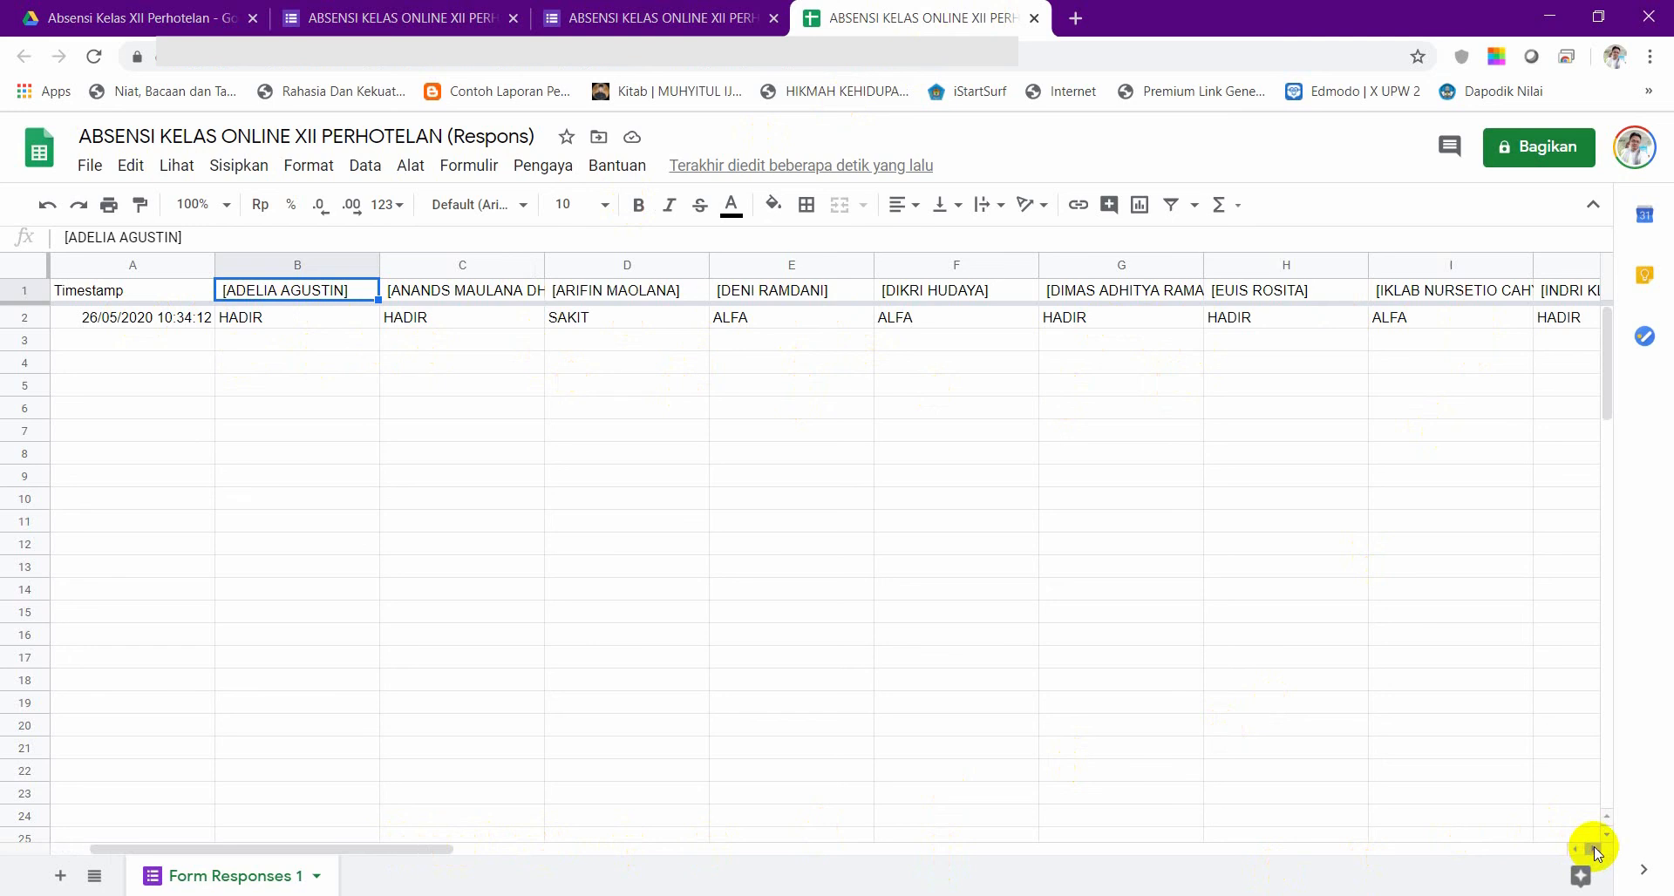
click(1474, 723)
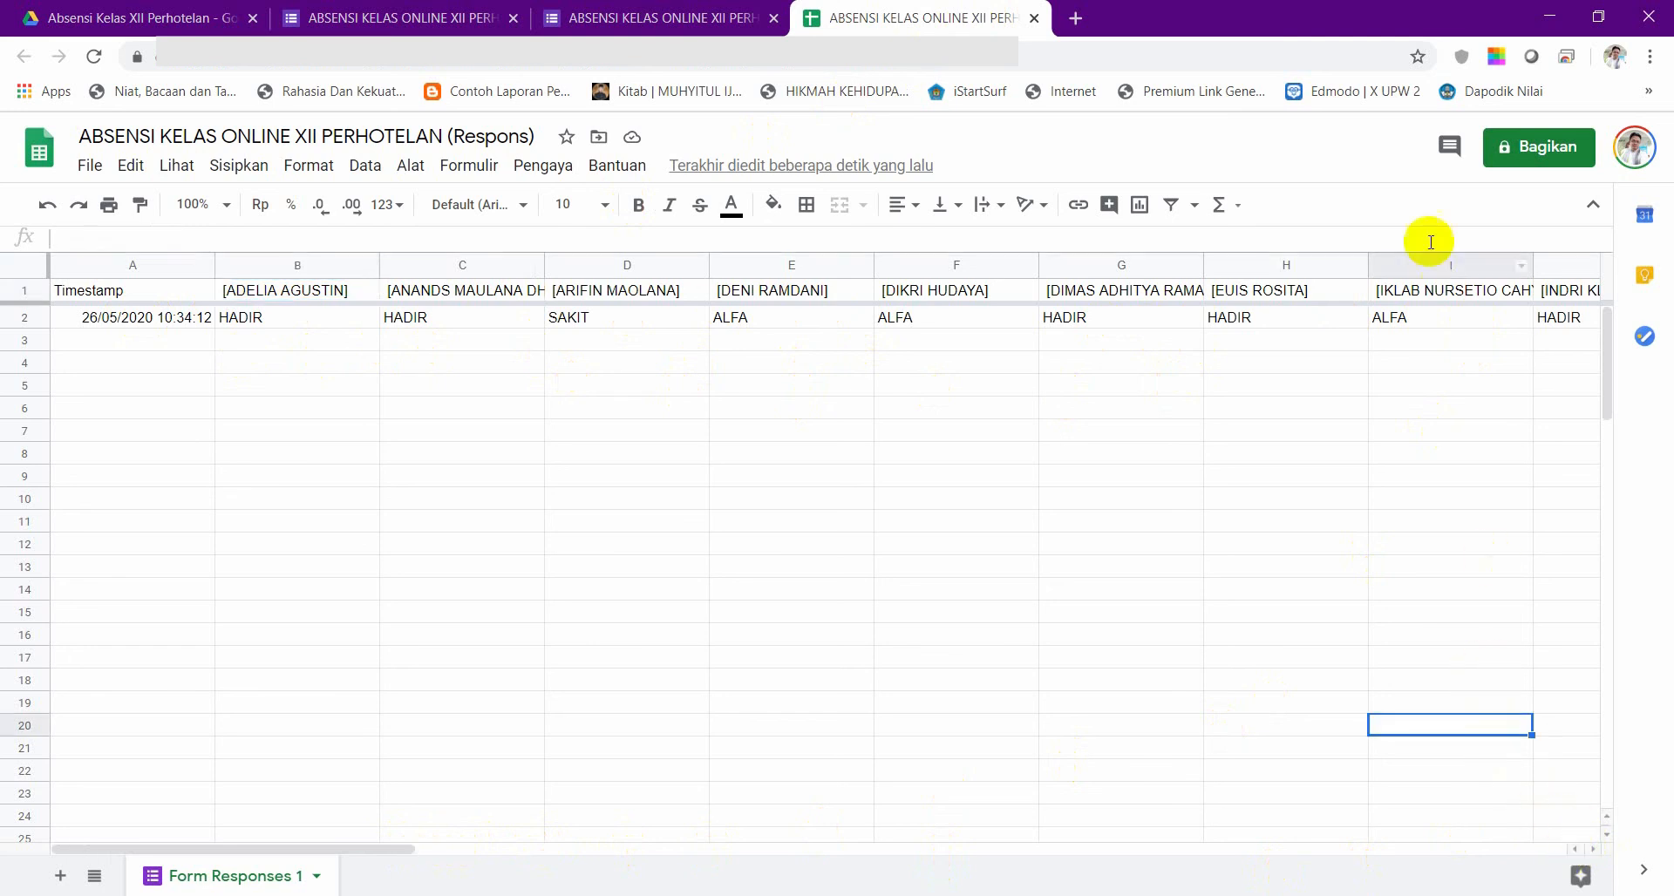
click(1430, 321)
key(Right)
key(Right)
key(Right)
key(Right)
key(Right)
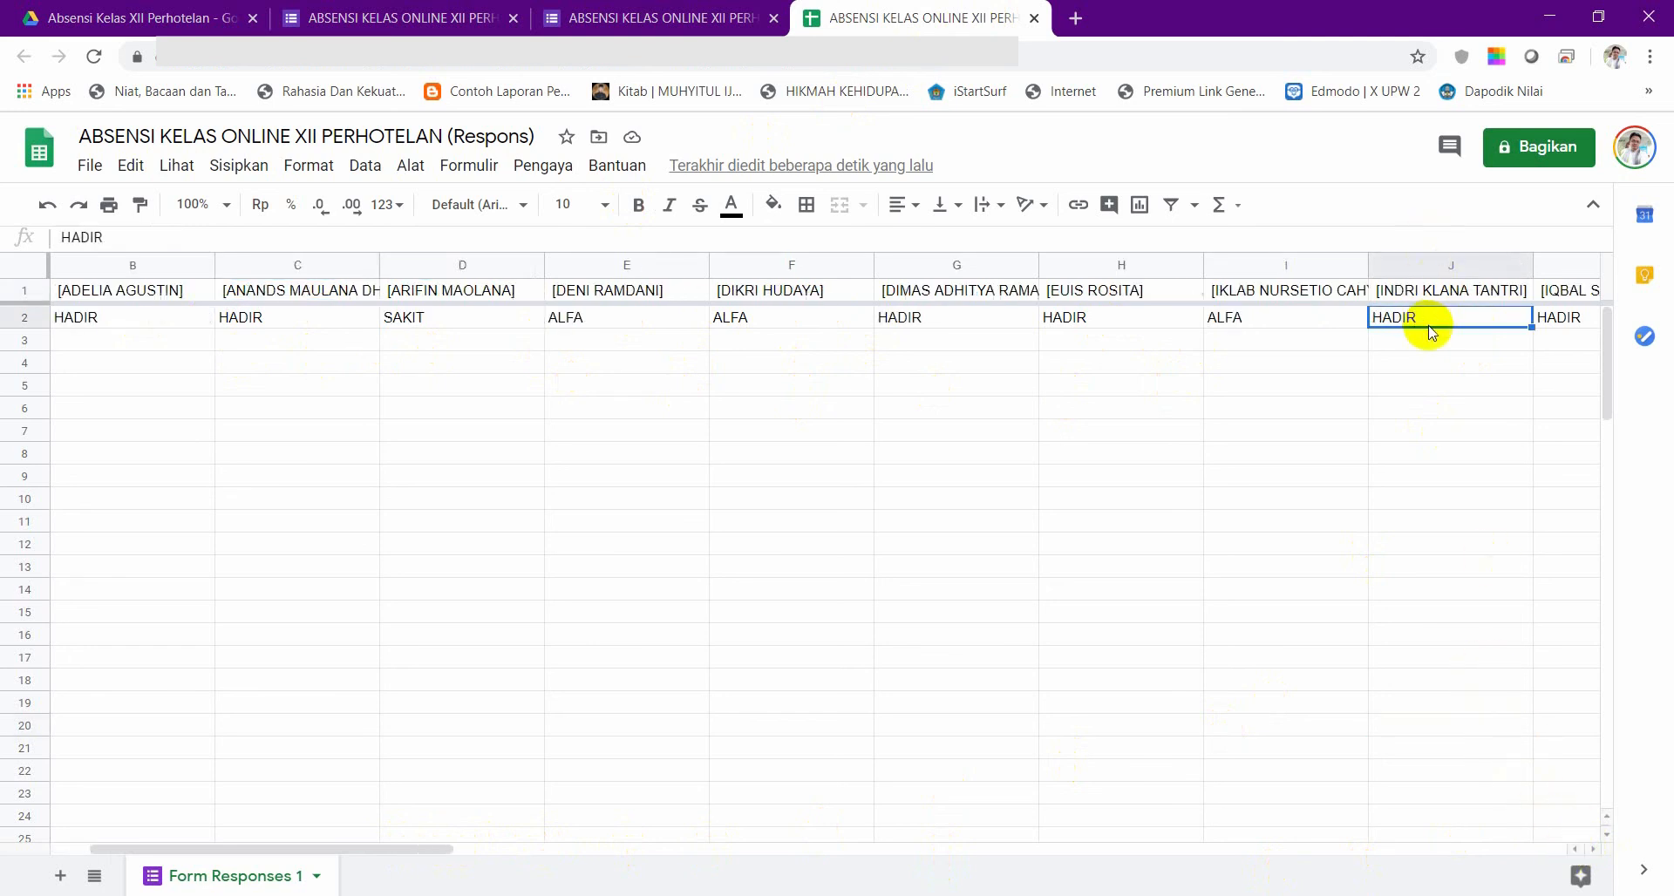
key(Right)
key(Right)
key(Right)
key(Right)
key(Right)
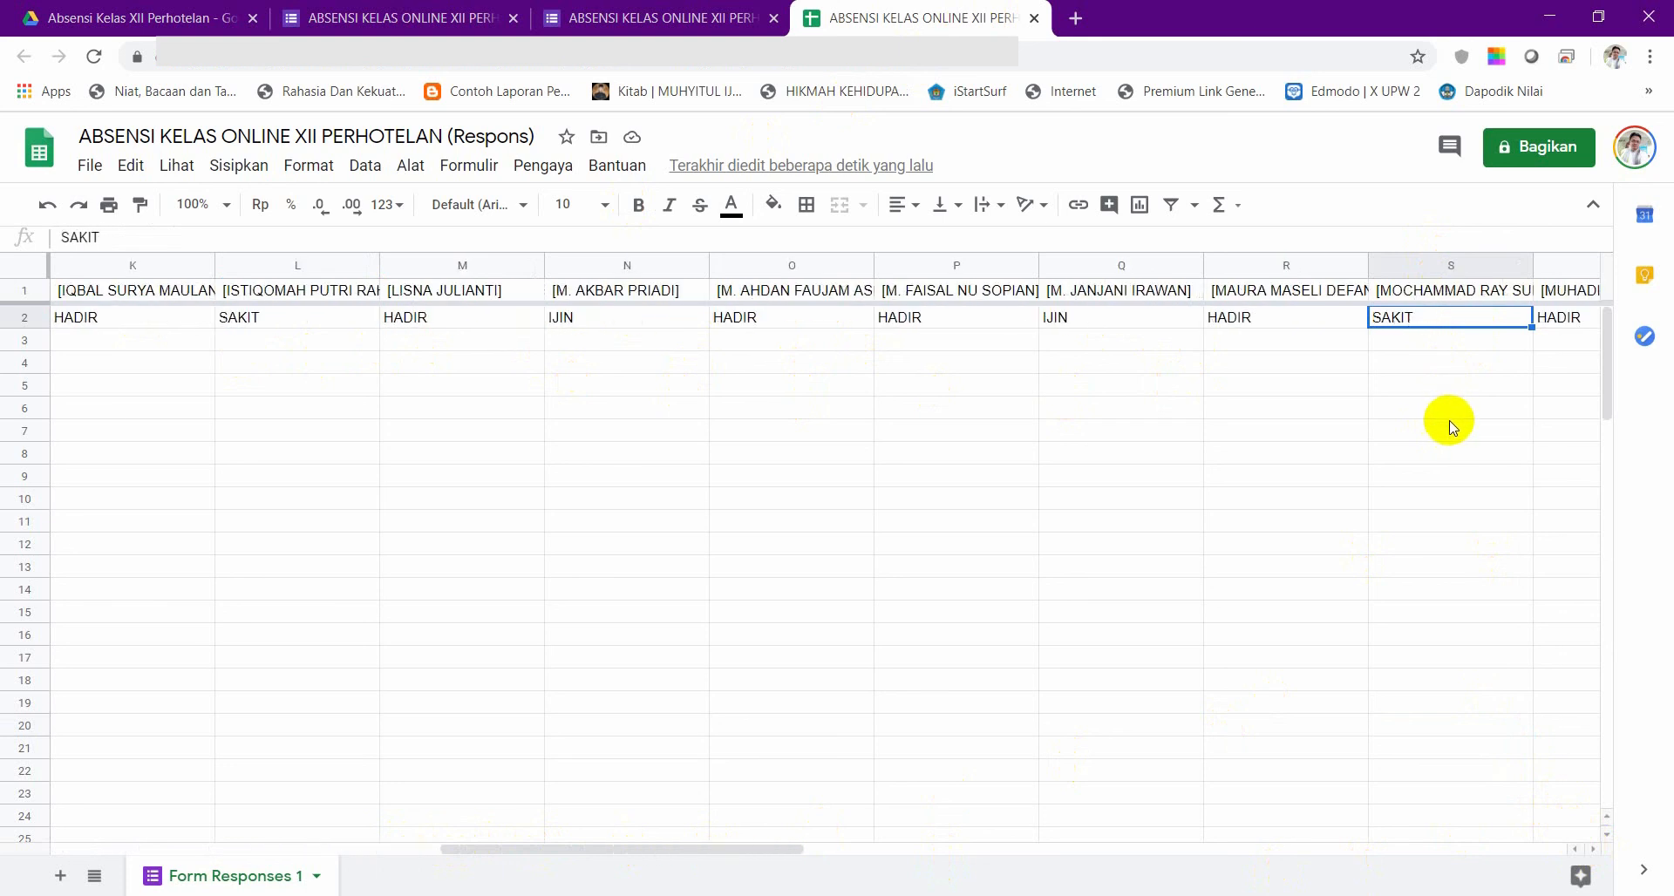
key(Right)
key(Right)
key(Right)
key(Right)
key(Right)
key(Right)
key(Right)
key(Right)
key(Right)
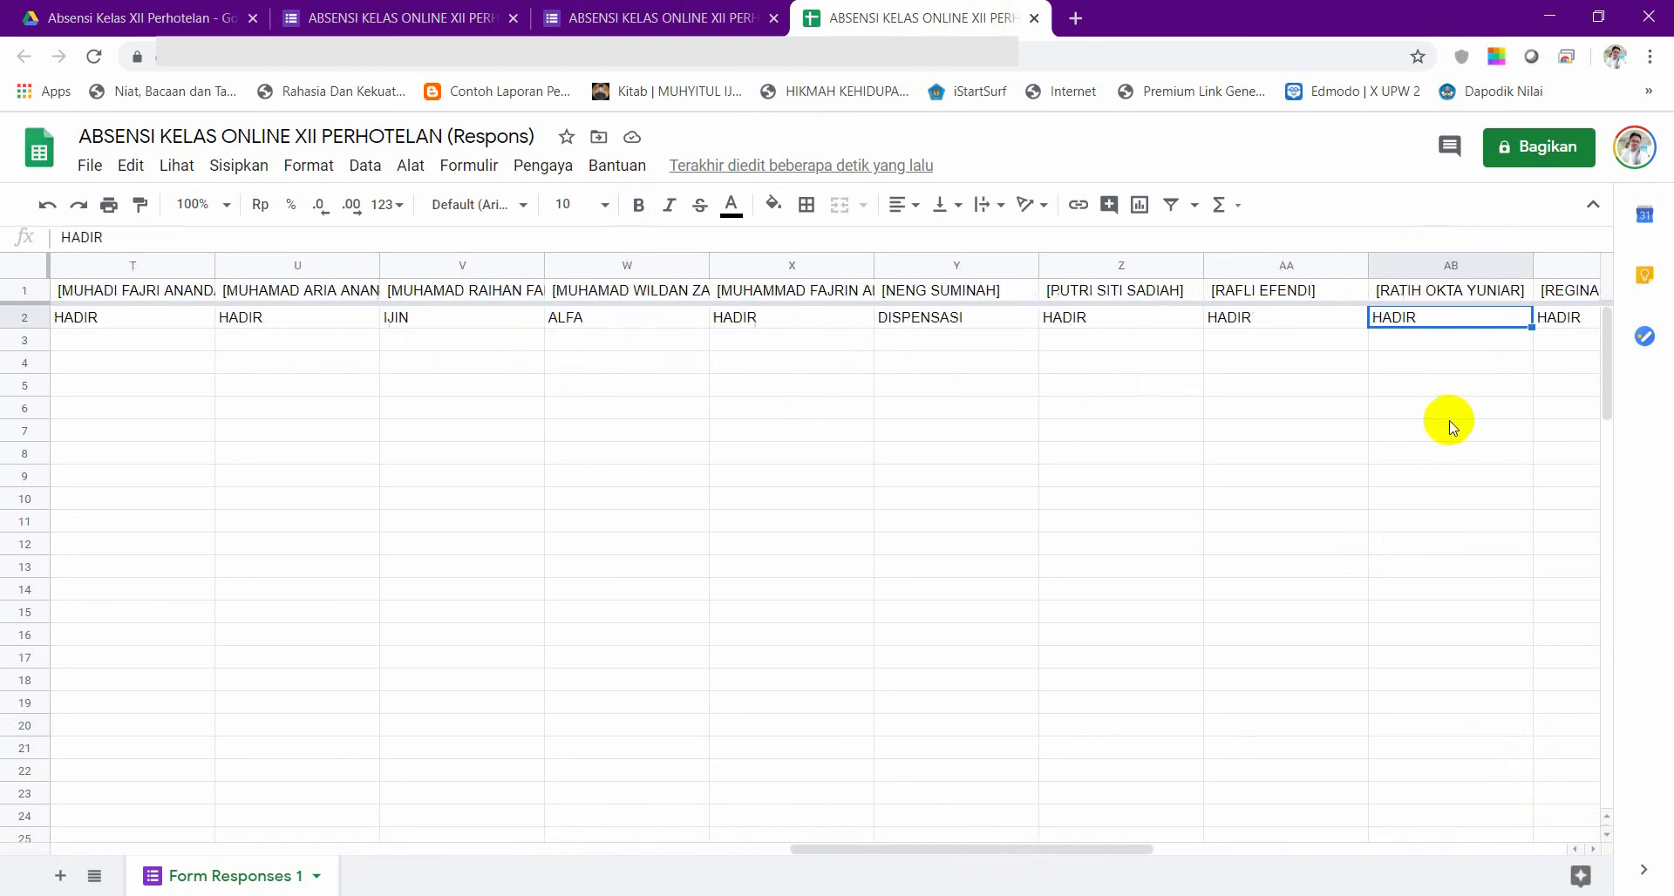
key(Right)
key(Right)
key(Right)
key(Right)
key(Right)
key(Right)
key(Right)
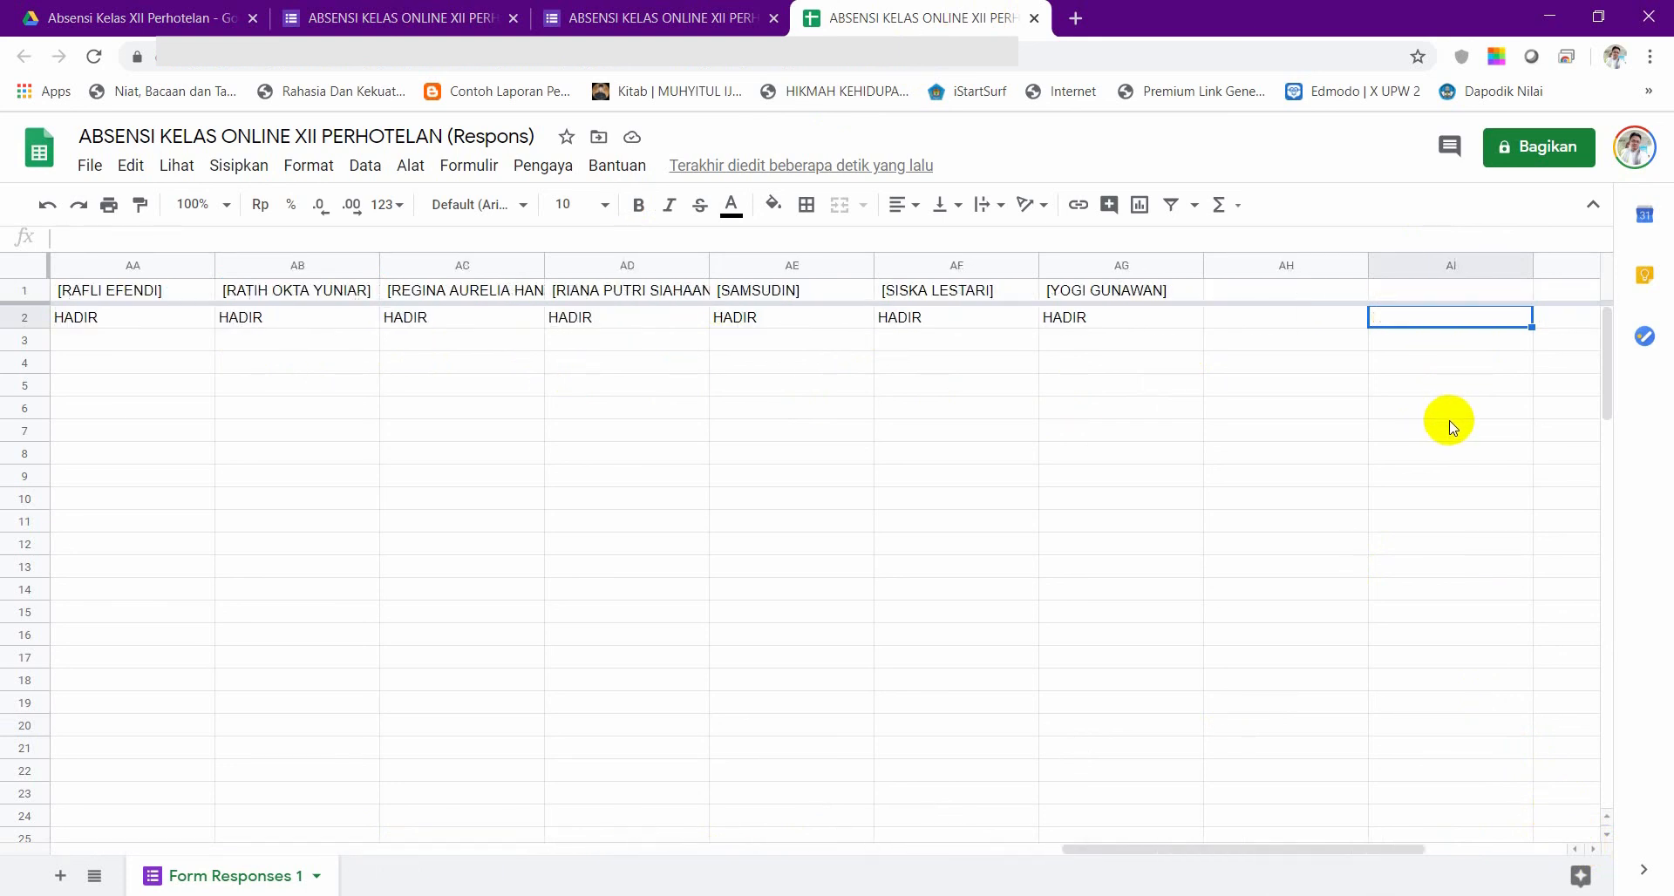
key(Right)
key(Right)
key(Right)
key(Right)
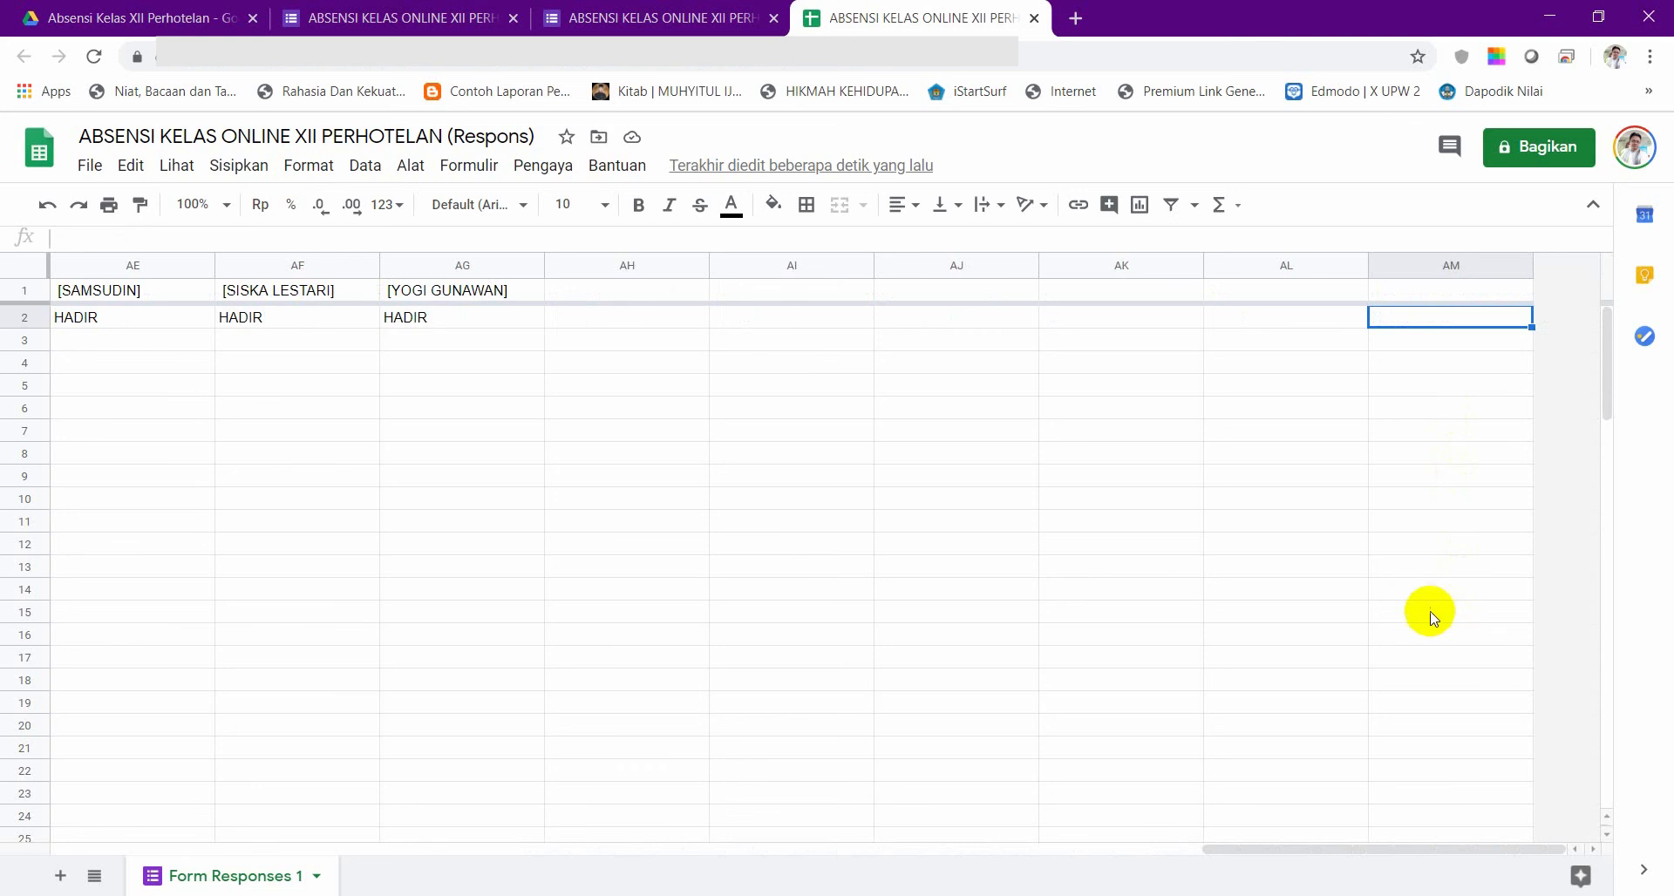
drag(1405, 850, 214, 729)
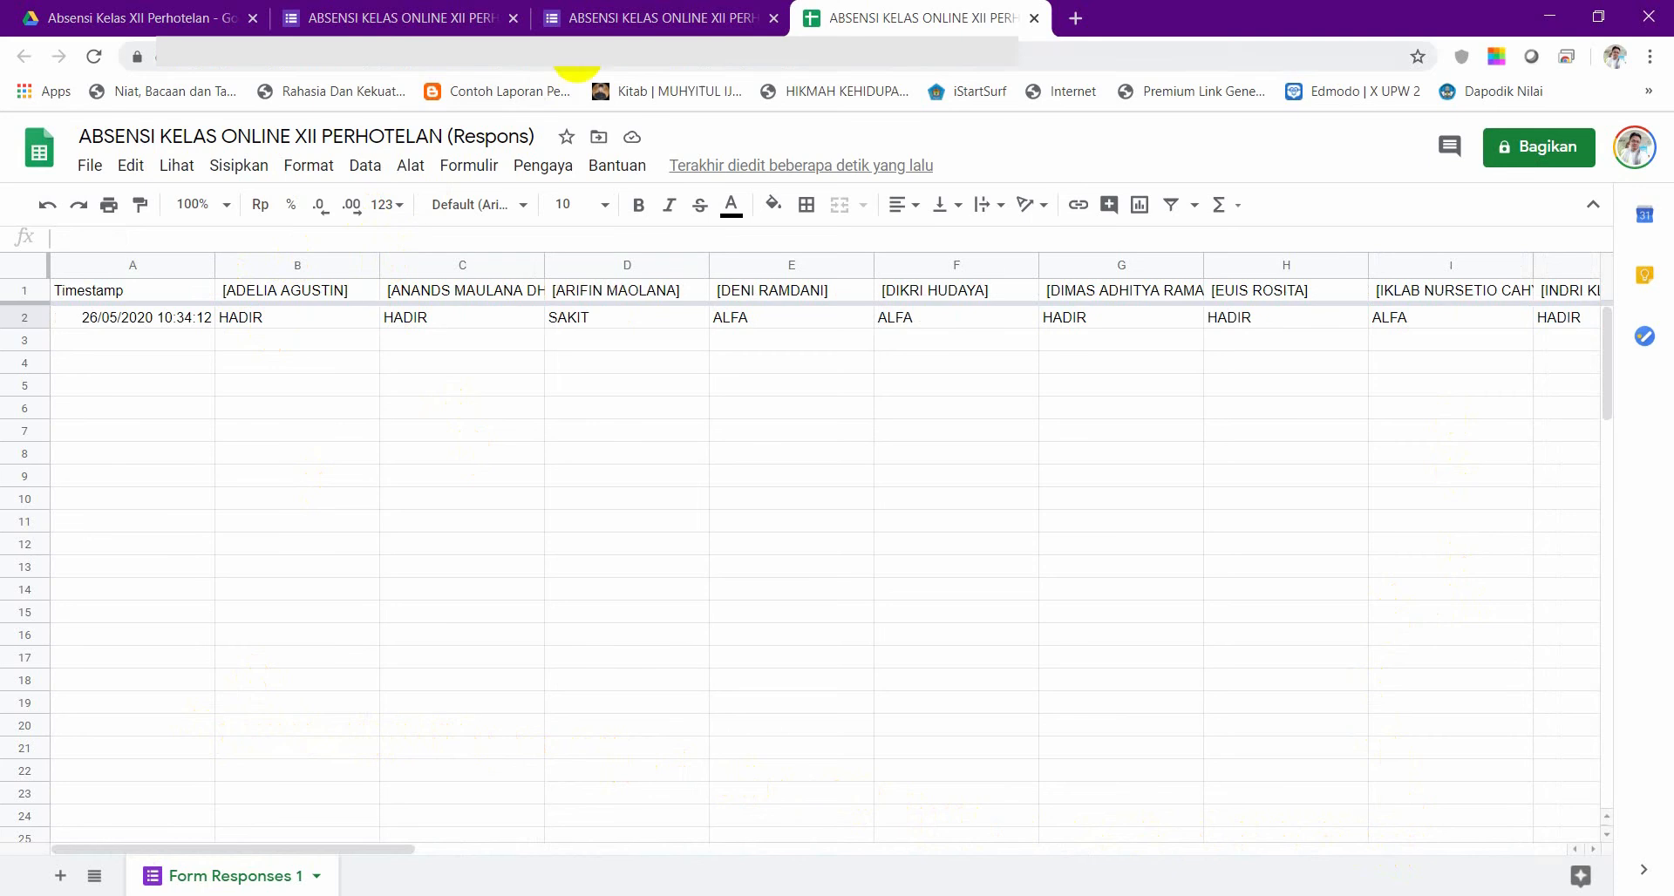
- Start another response to the attendance form and mark students 1–6 as HADIR
click(650, 19)
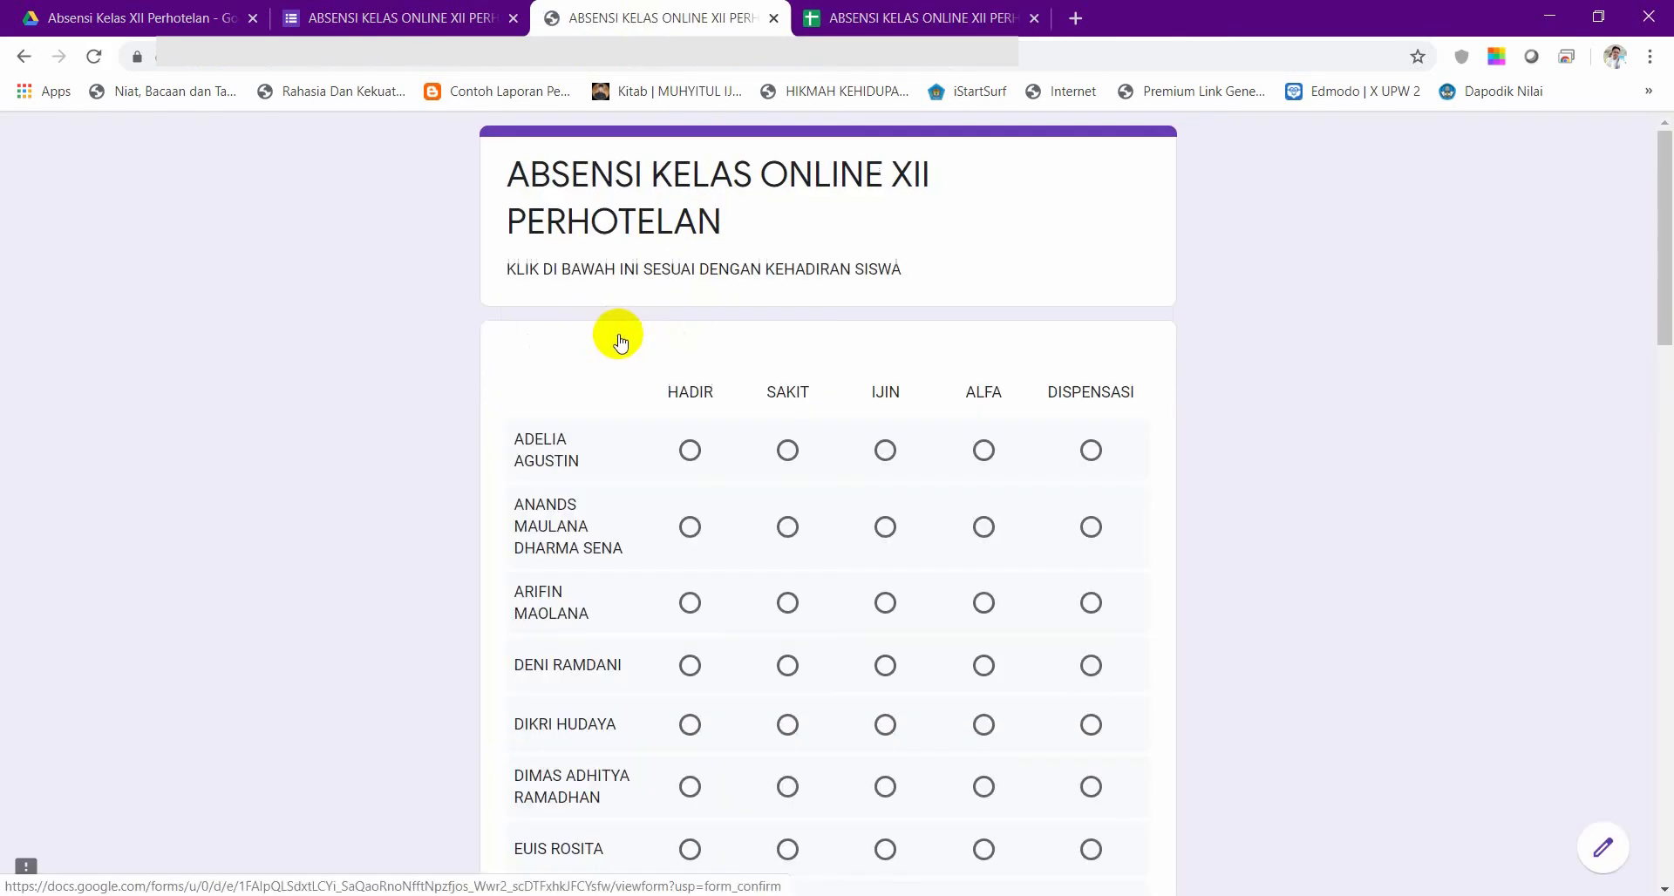
click(689, 451)
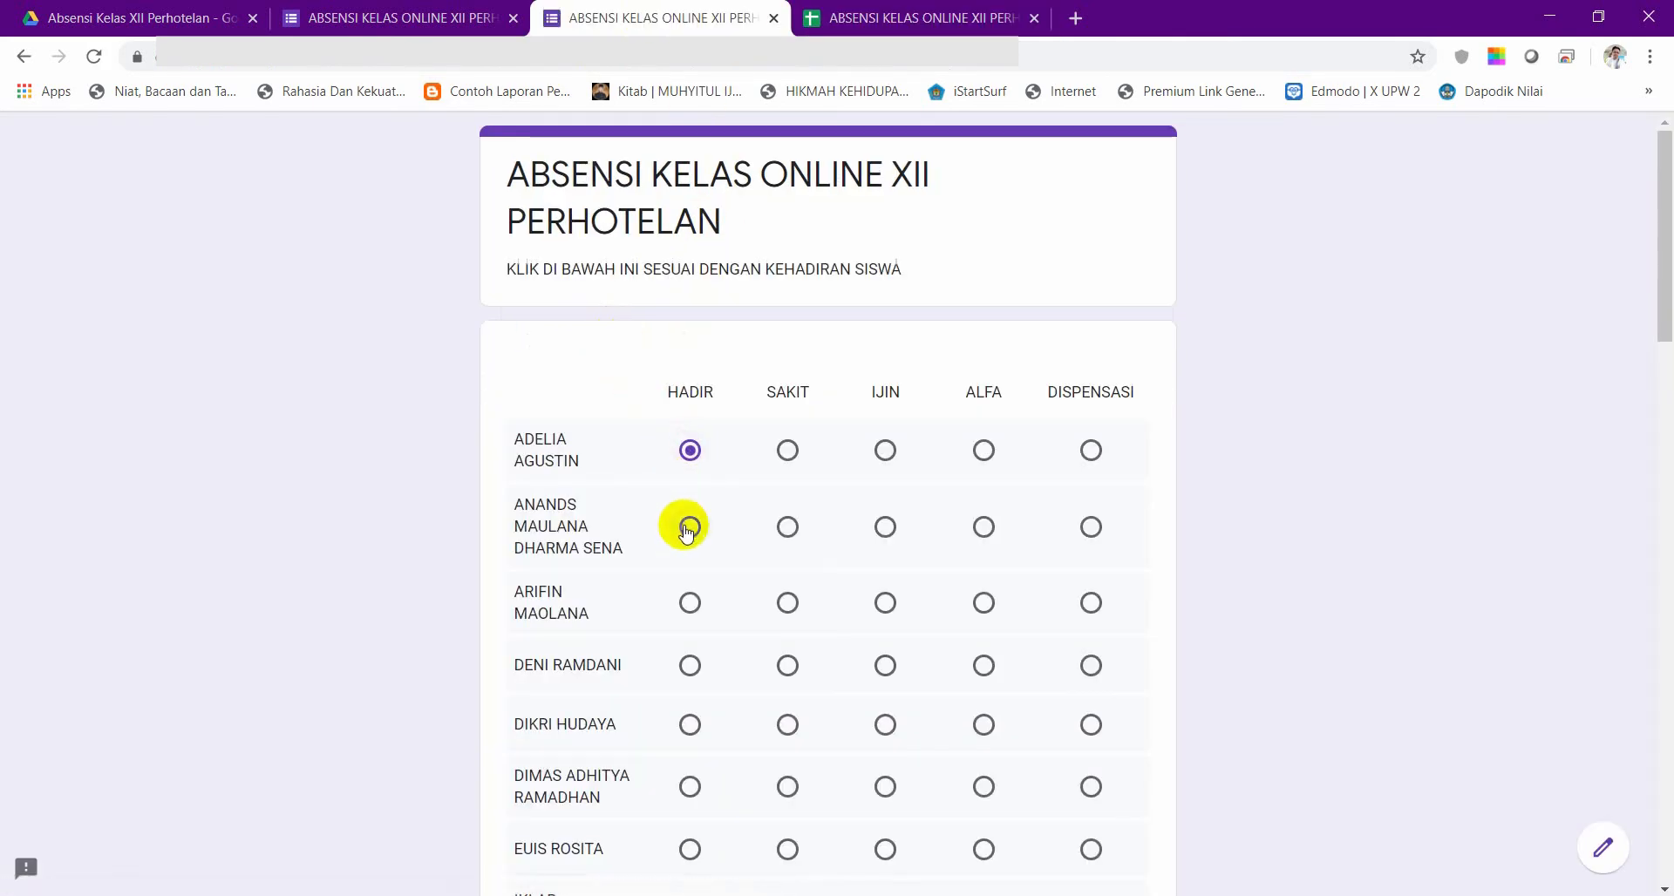
click(689, 526)
click(690, 603)
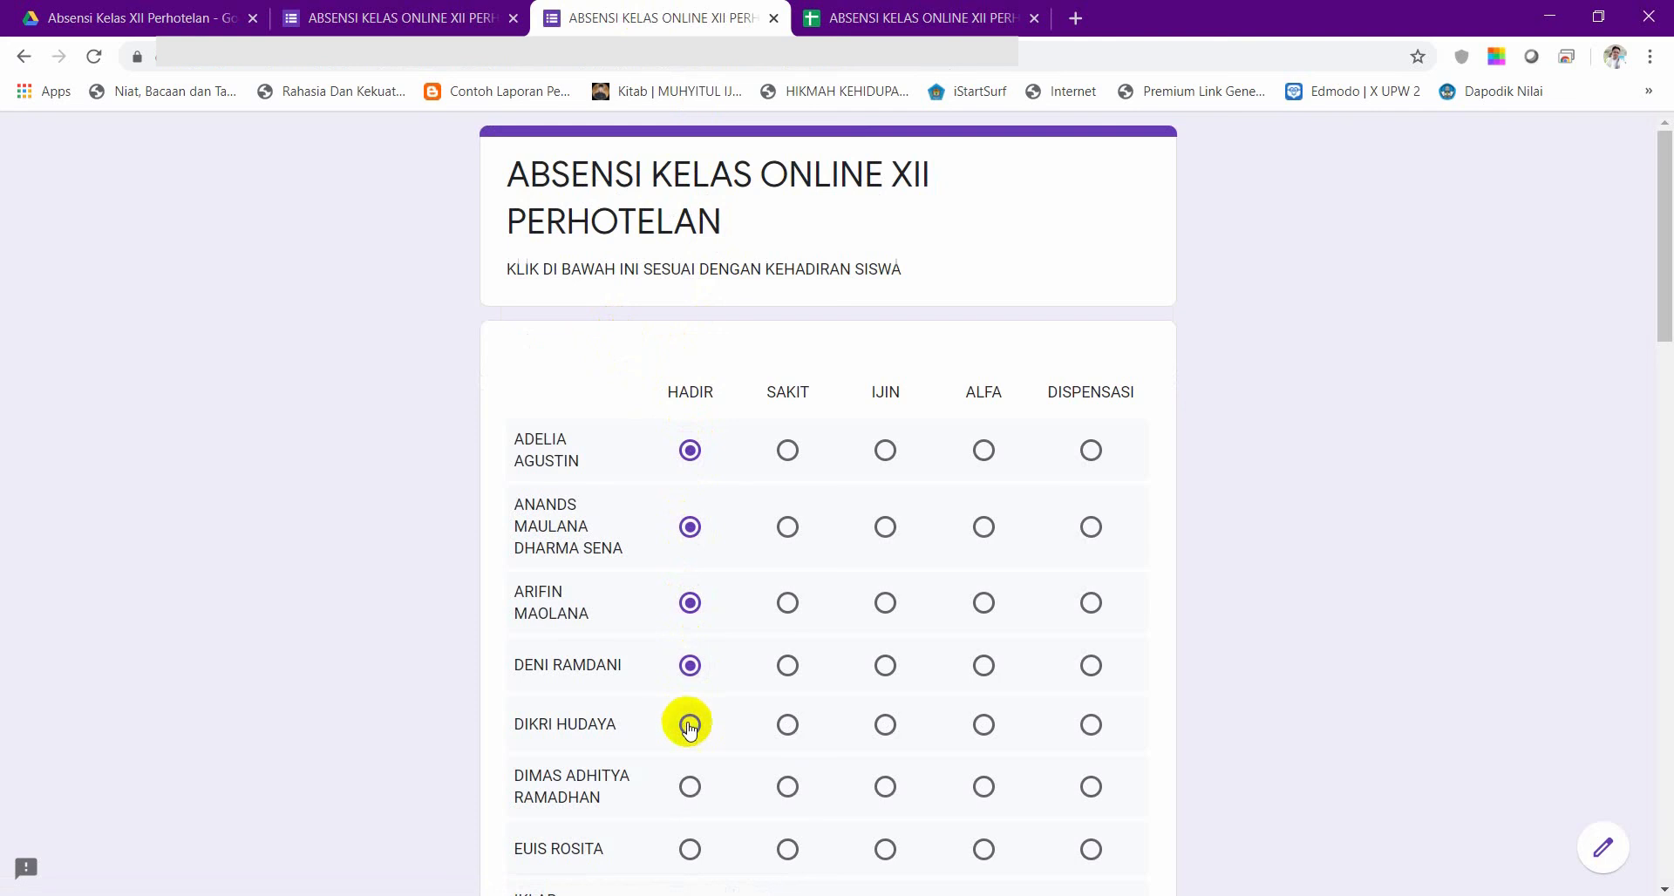
click(690, 785)
scroll(872, 724, down, 3)
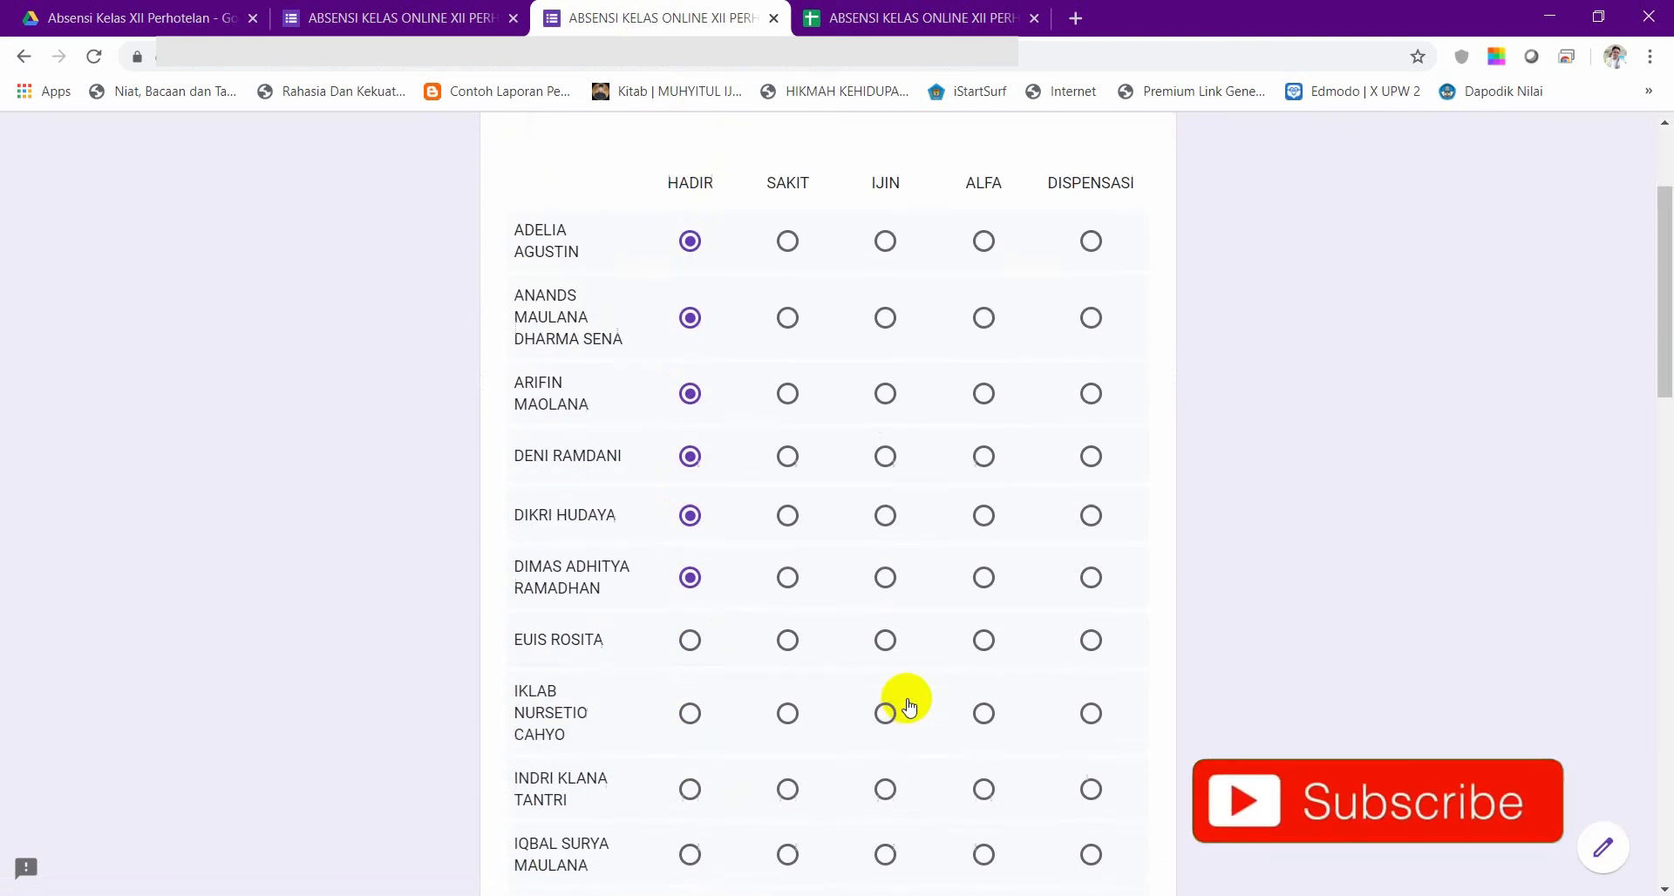
- Mark student 7 as SAKIT, 8–10 as HADIR and 11 as IJIN
click(687, 593)
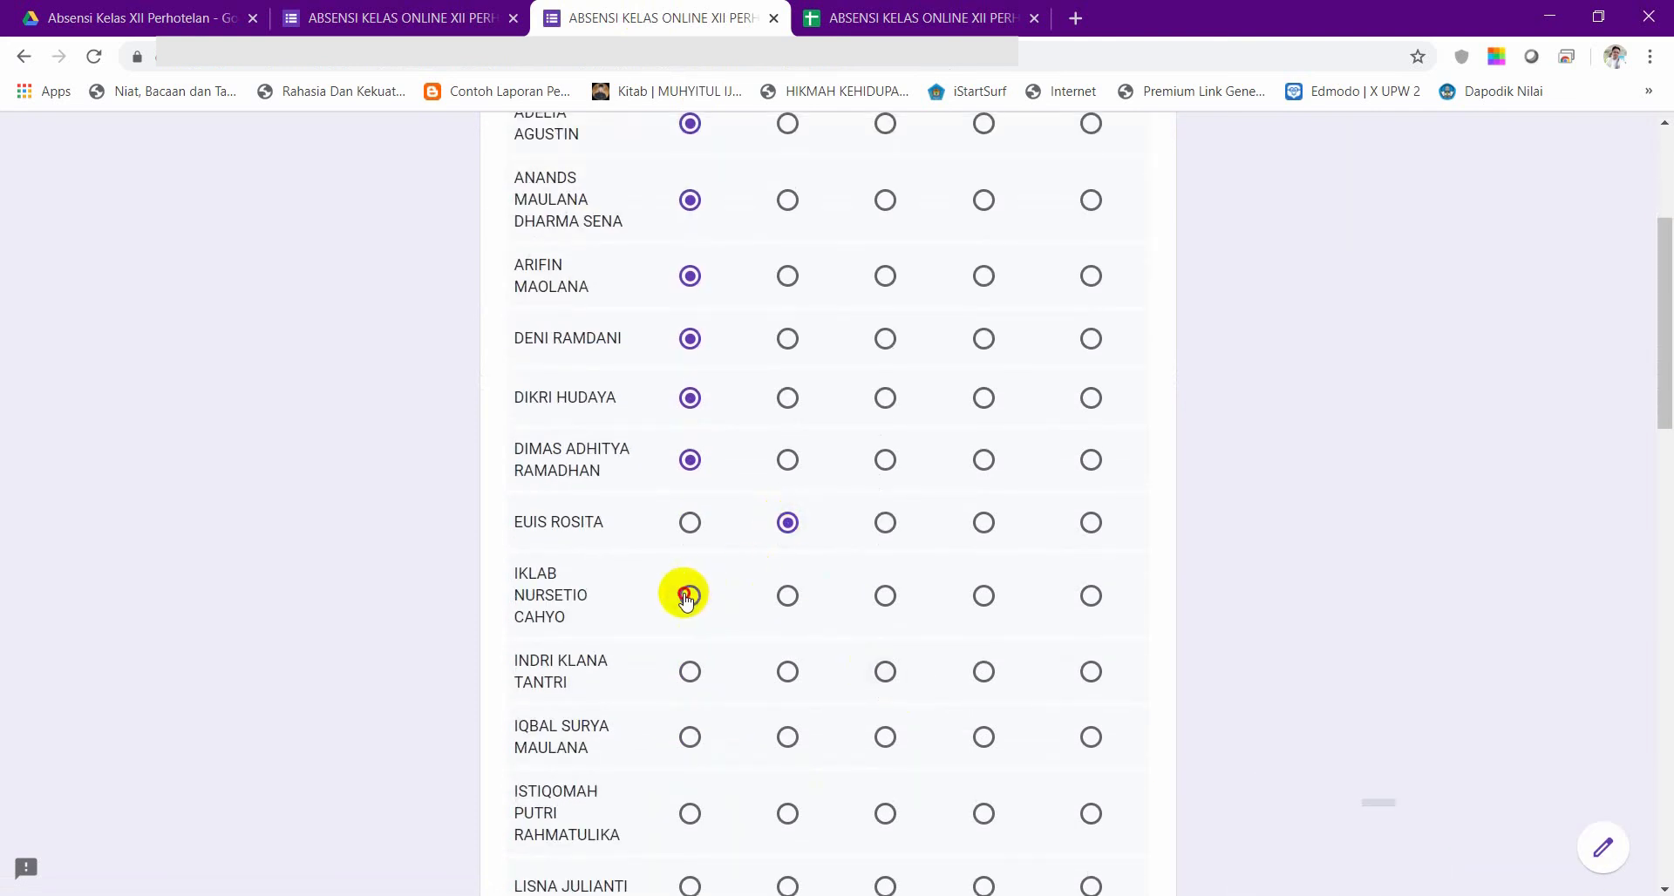
click(687, 735)
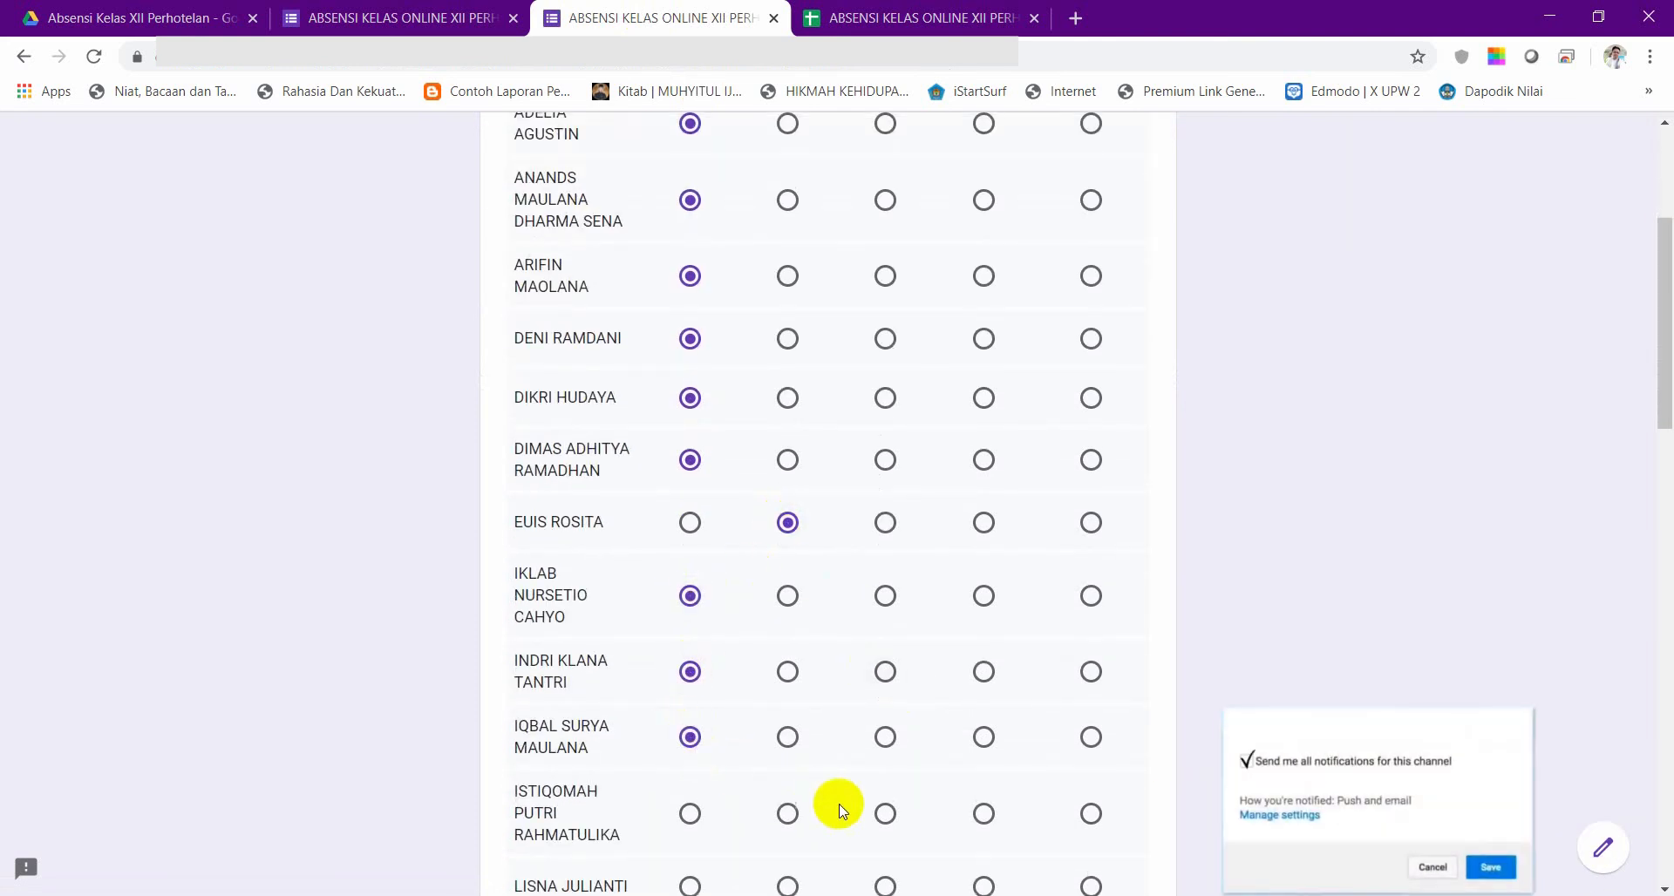
click(886, 818)
scroll(1084, 736, down, 4)
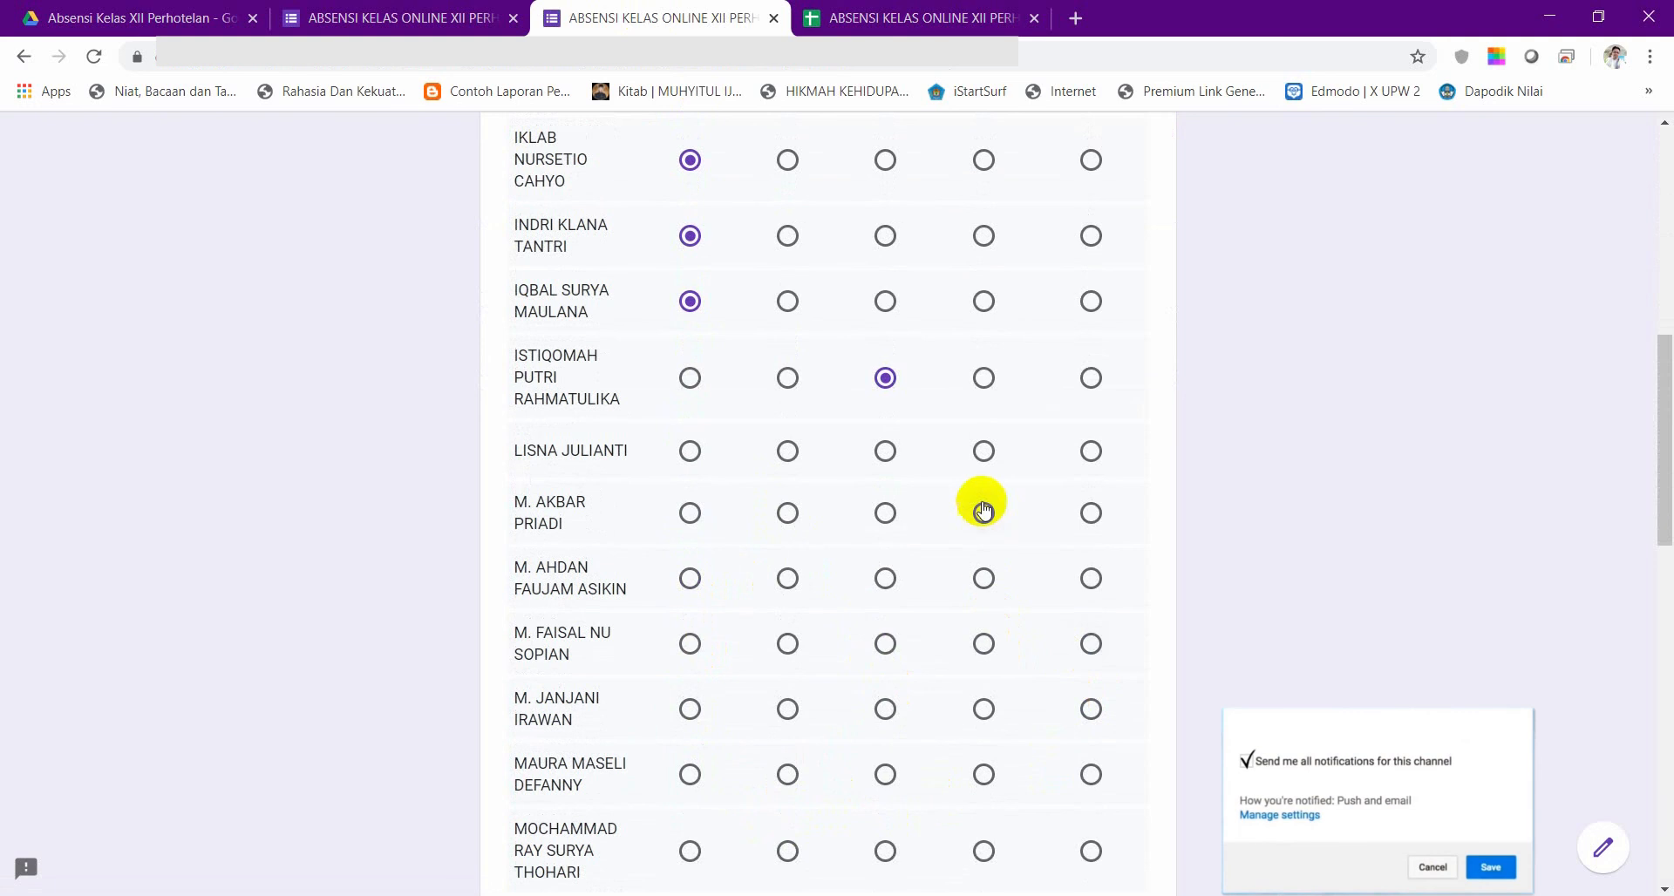
- Mark student 12 as HADIR, 13 as SAKIT and 14–17 as HADIR
click(689, 451)
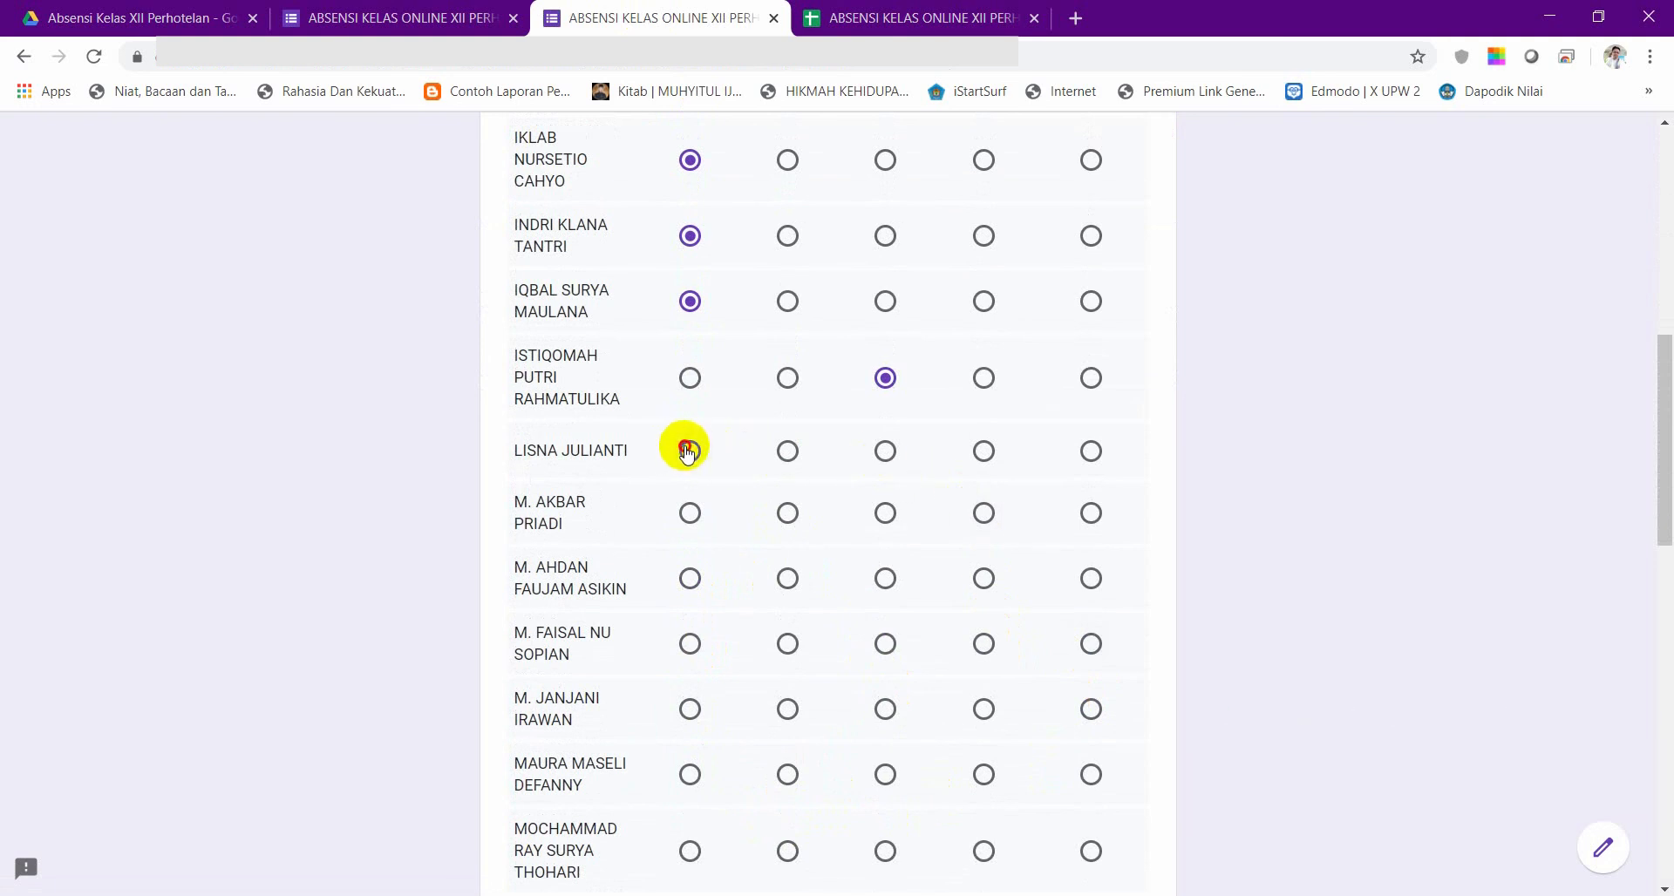
click(794, 518)
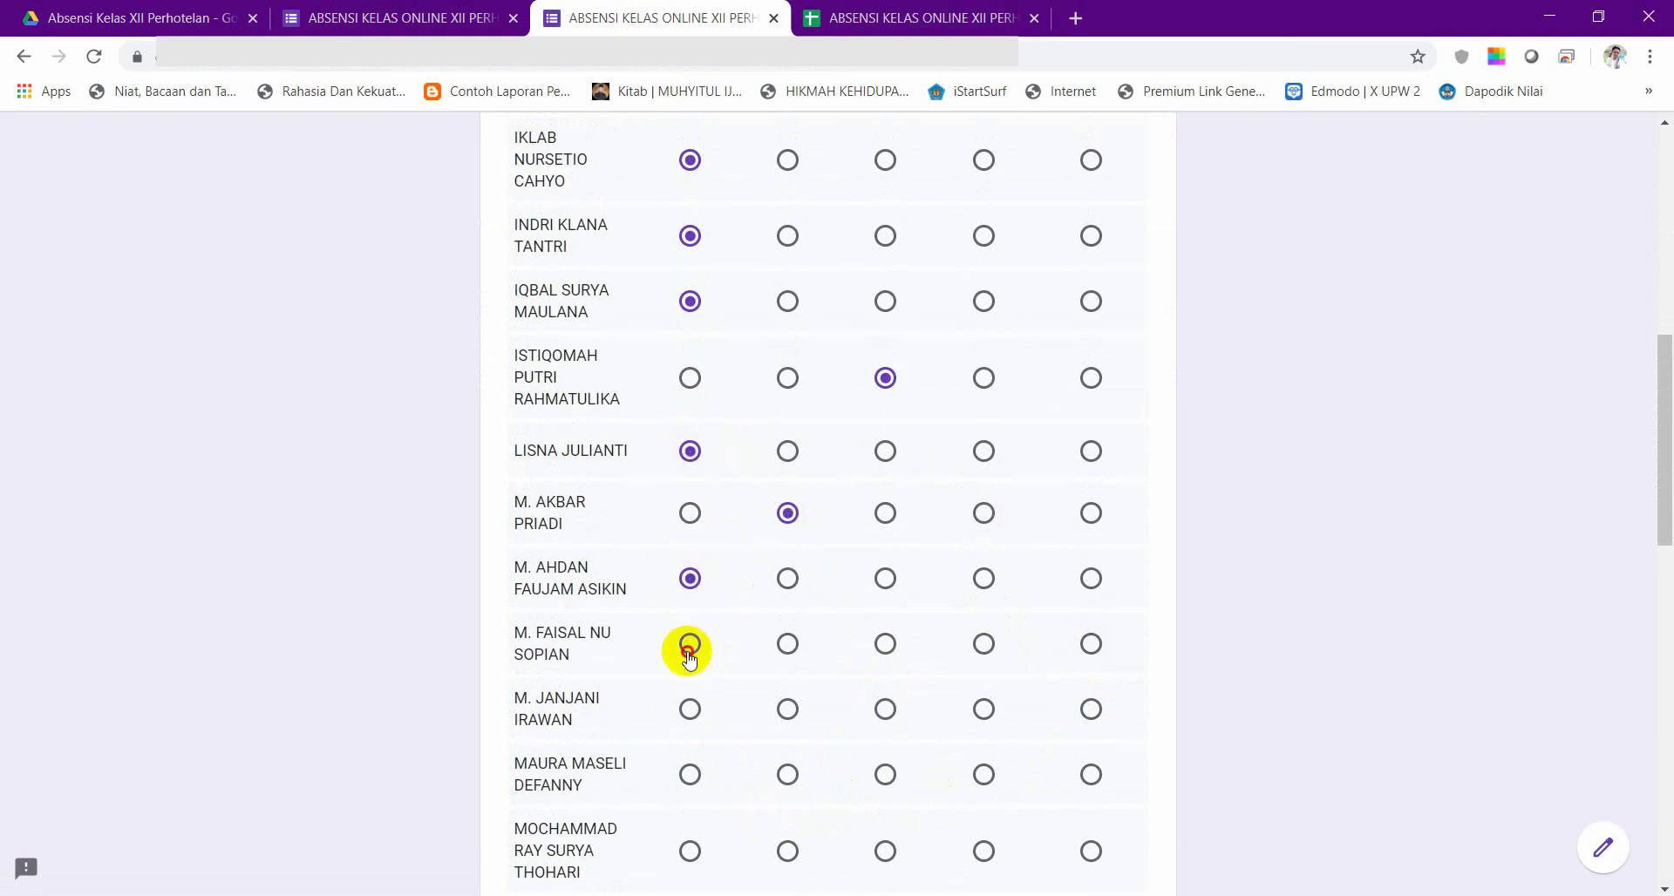
click(690, 775)
scroll(826, 677, down, 5)
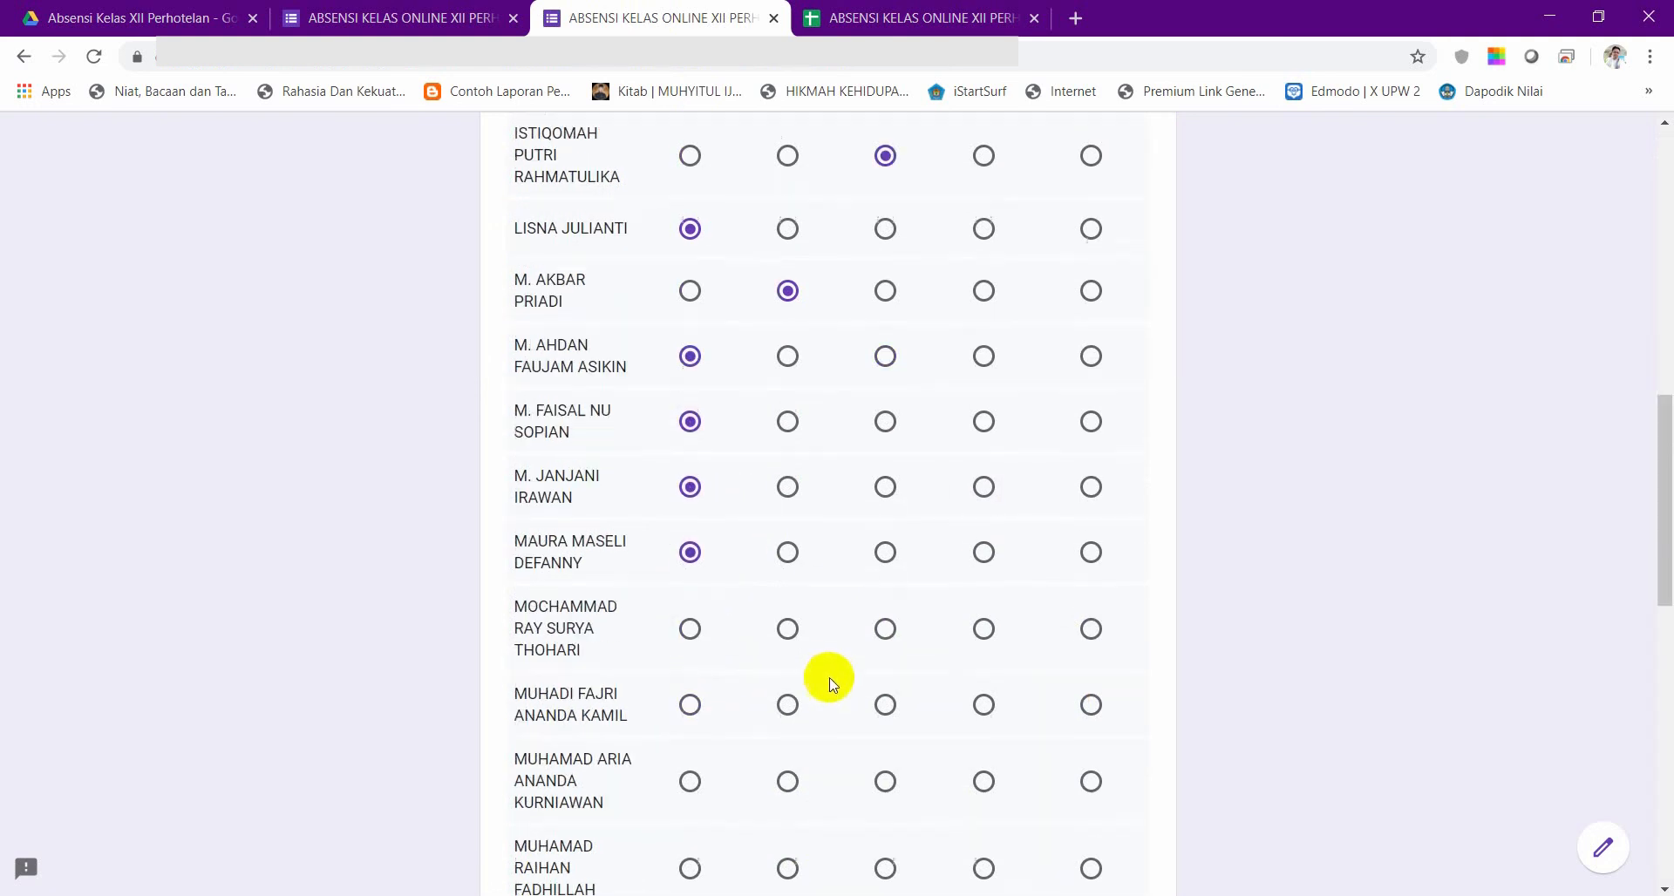
- Mark students 18–19 as HADIR, 20 as SAKIT and 21–22 as HADIR
click(690, 415)
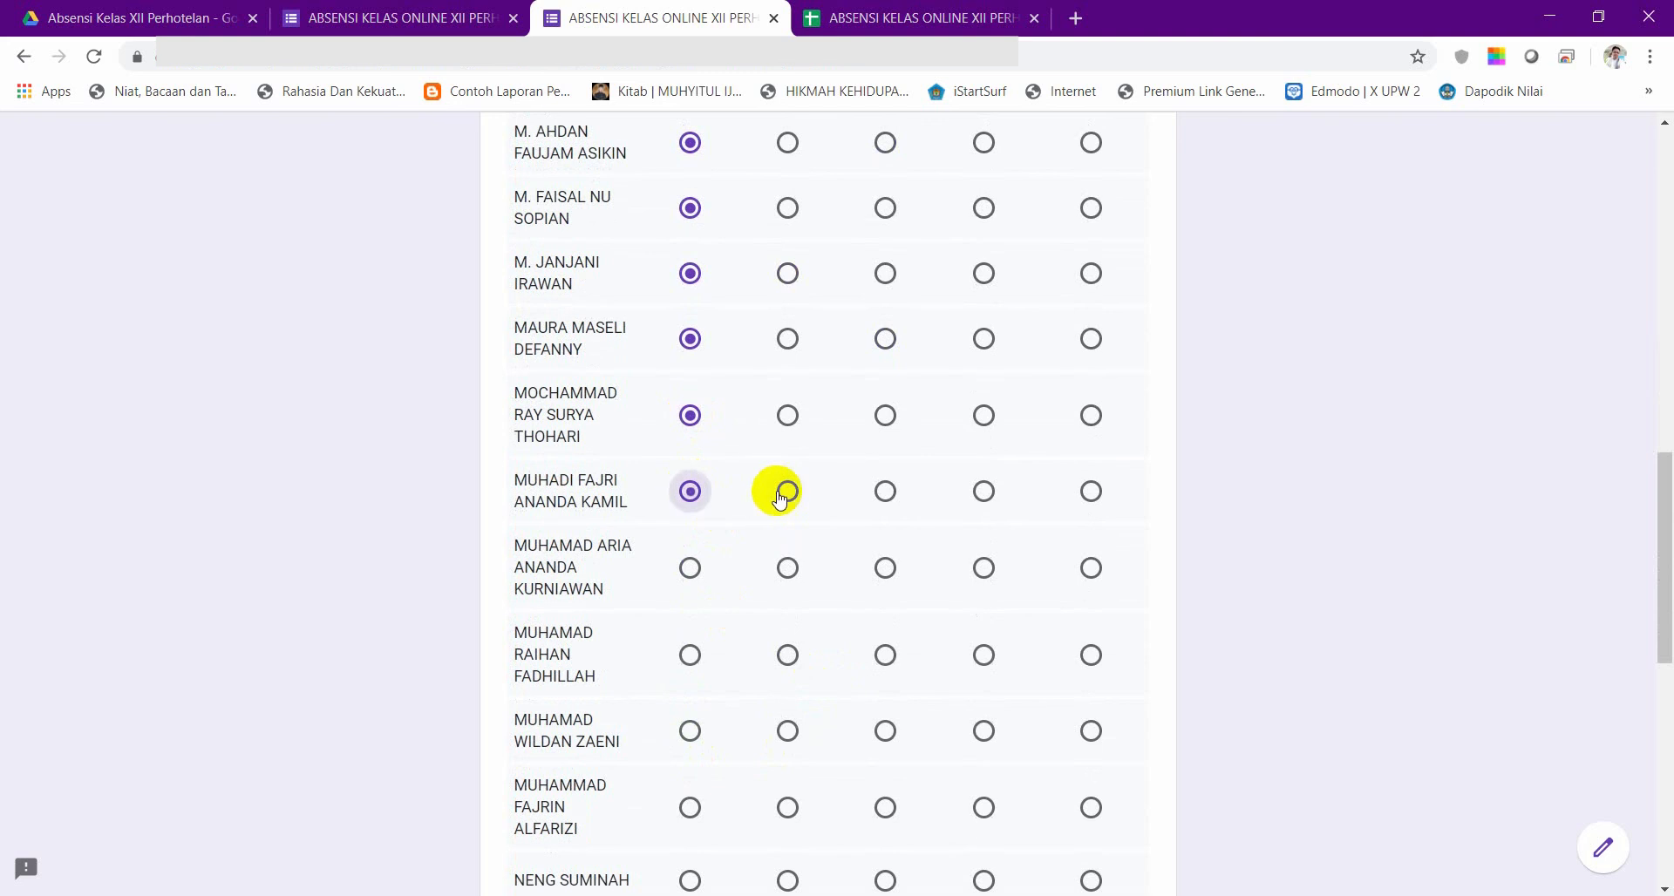
click(787, 568)
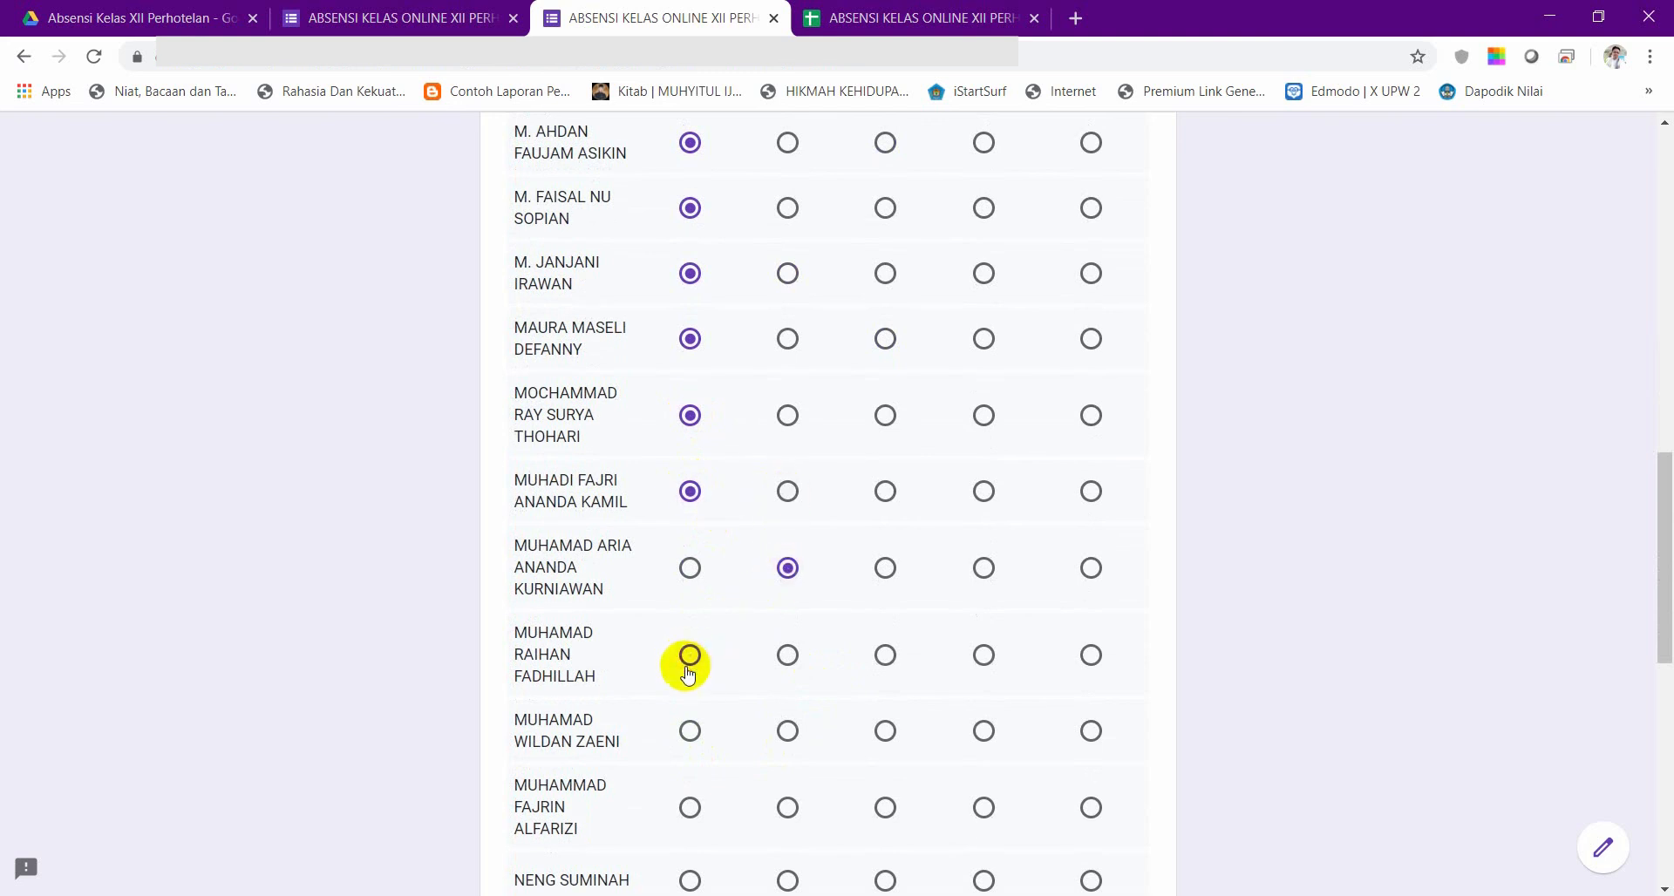
click(690, 655)
click(690, 731)
scroll(950, 661, down, 4)
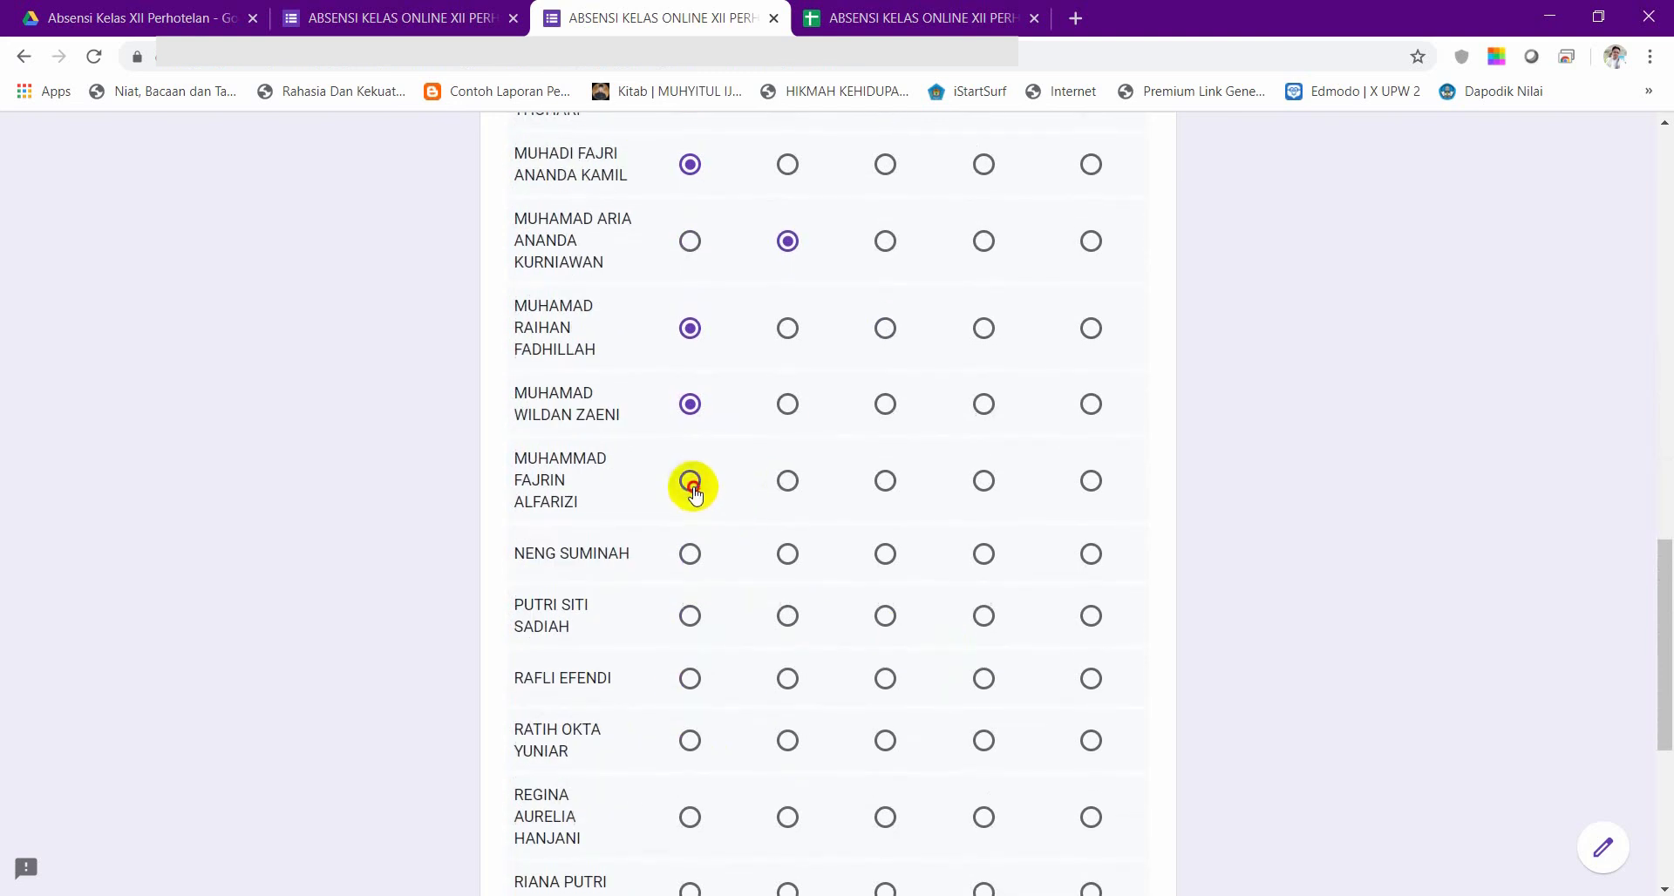
- Mark students 23–25 as HADIR, 26 as SAKIT and 27–28 as HADIR
click(691, 489)
click(689, 554)
click(787, 679)
click(689, 741)
click(690, 817)
scroll(965, 654, down, 4)
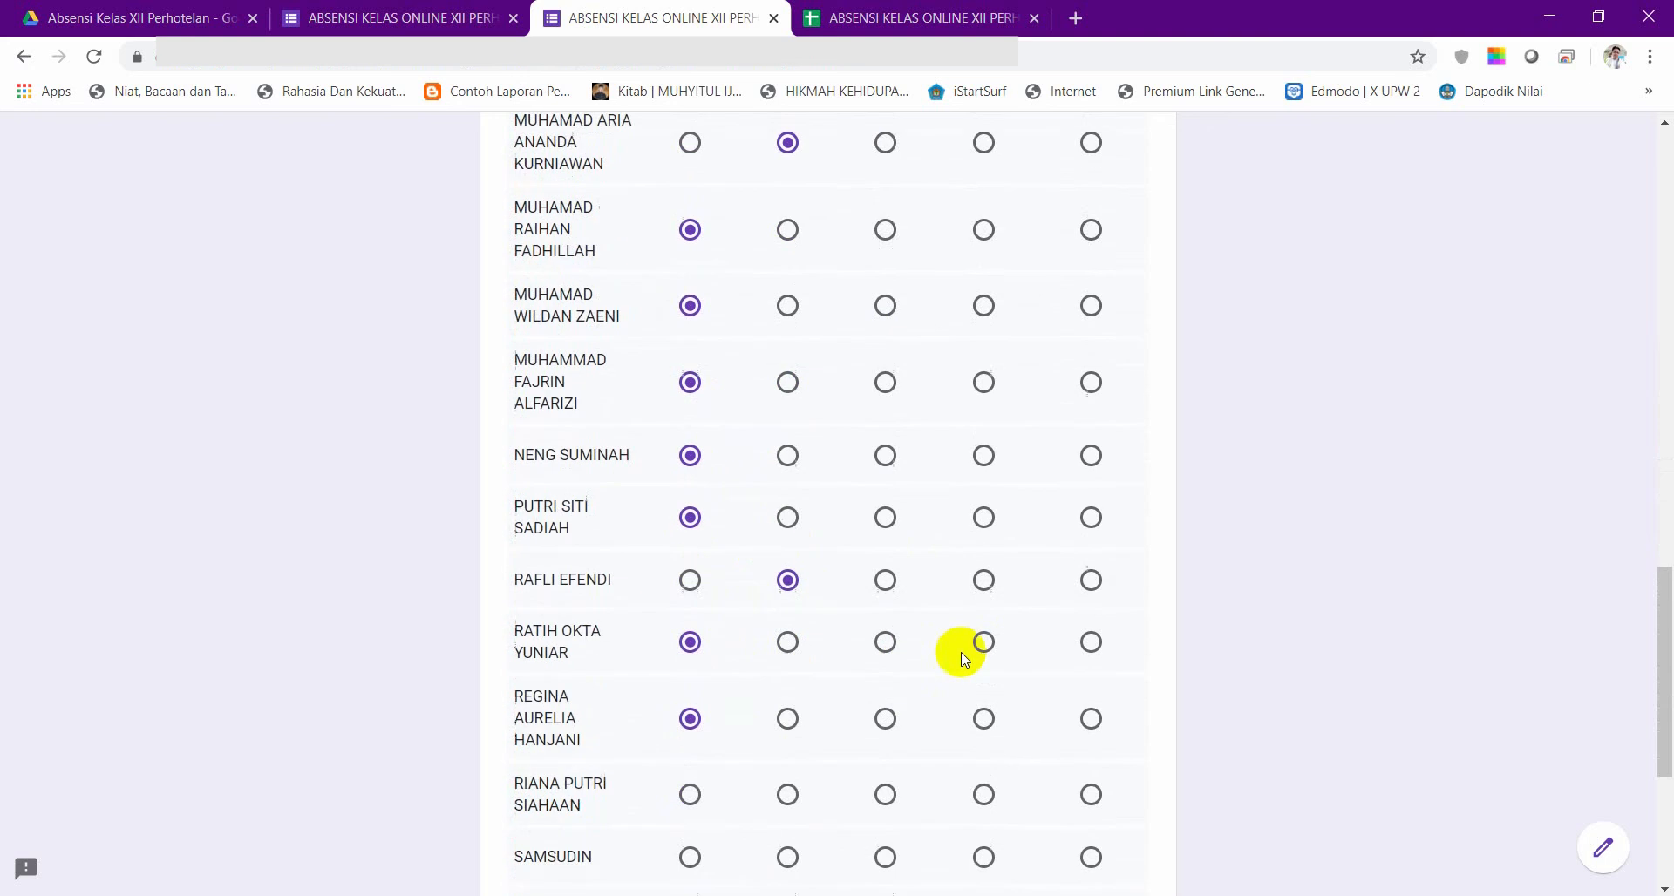
- Mark student 29 as HADIR, 30 as SAKIT and 31–32 as HADIR
click(690, 568)
click(788, 628)
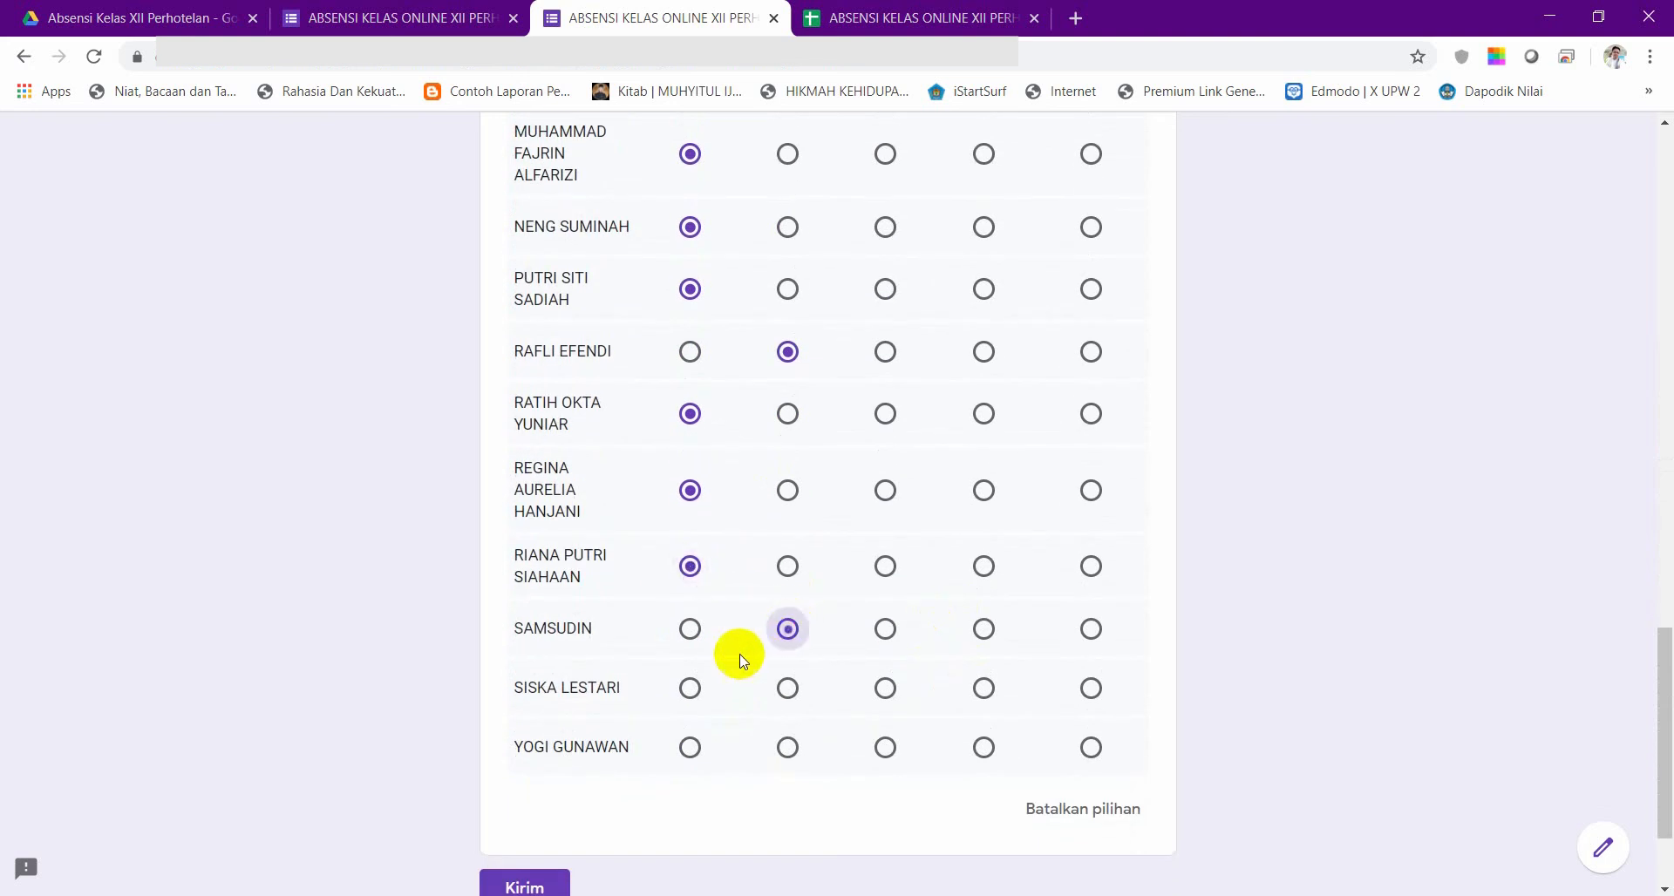
scroll(691, 688, down, 2)
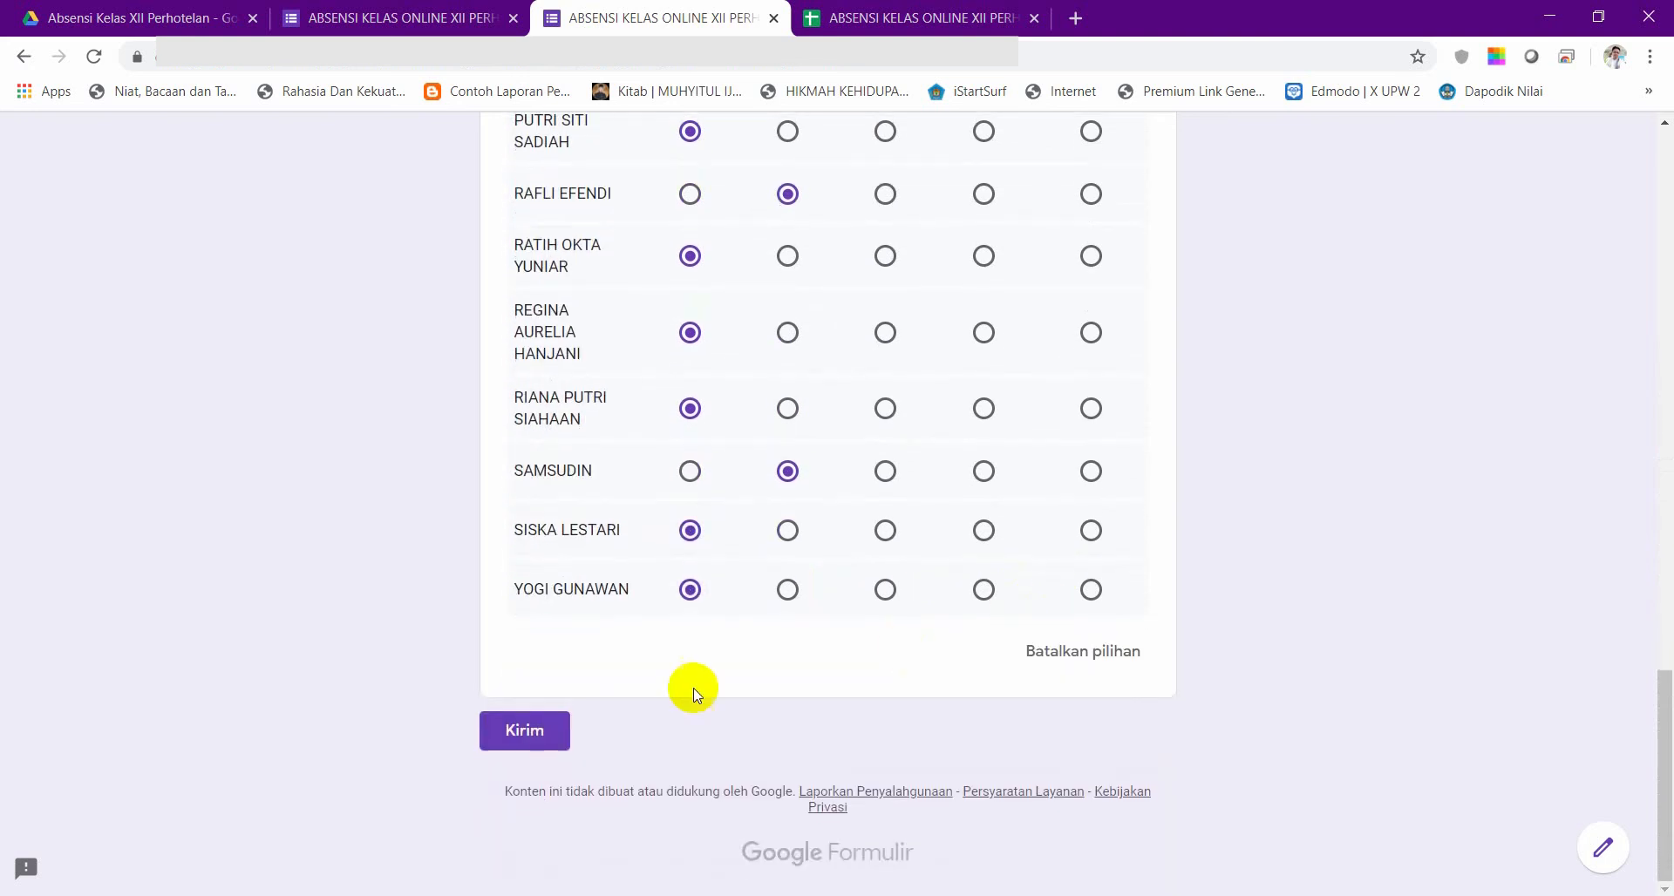
- Submit the second attendance response and switch to the response spreadsheet to check its new row
click(528, 733)
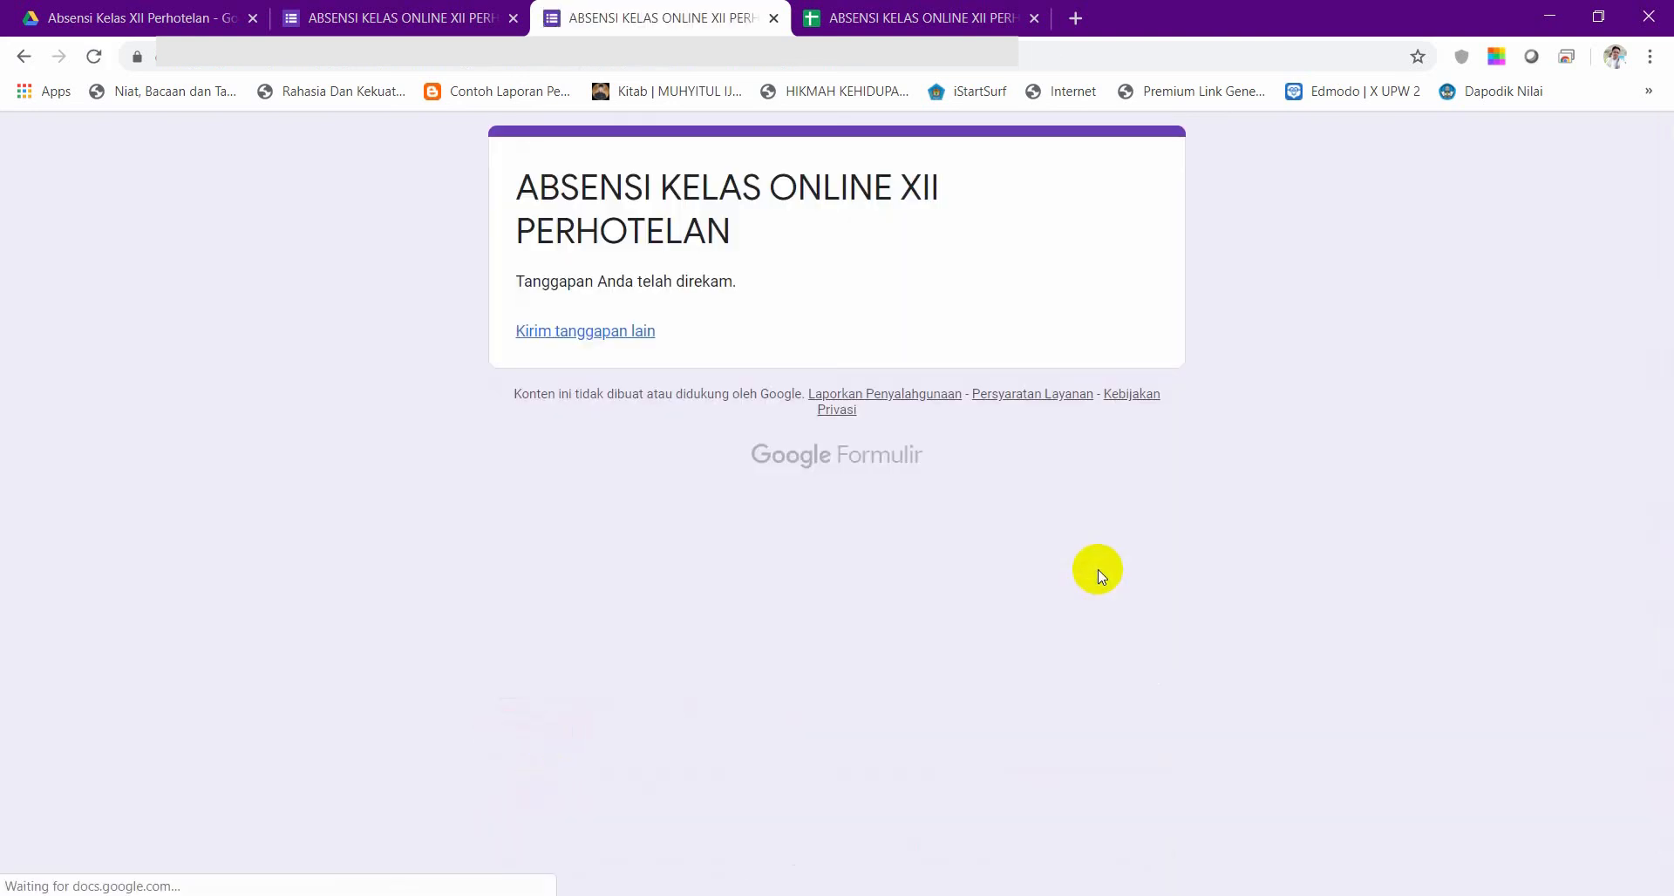
click(959, 21)
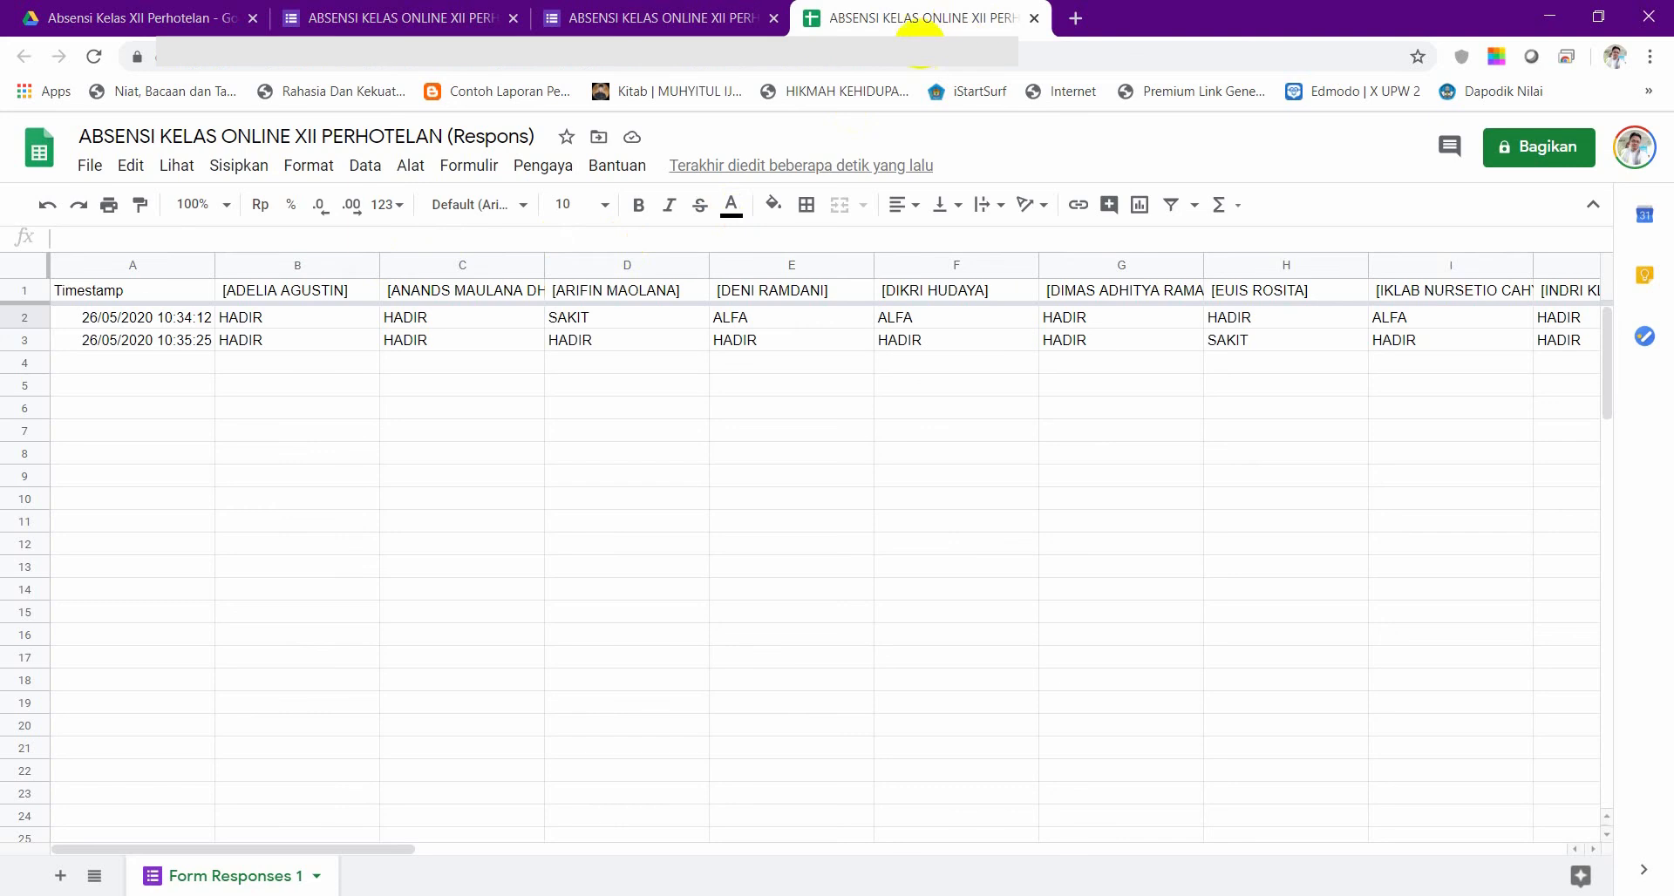